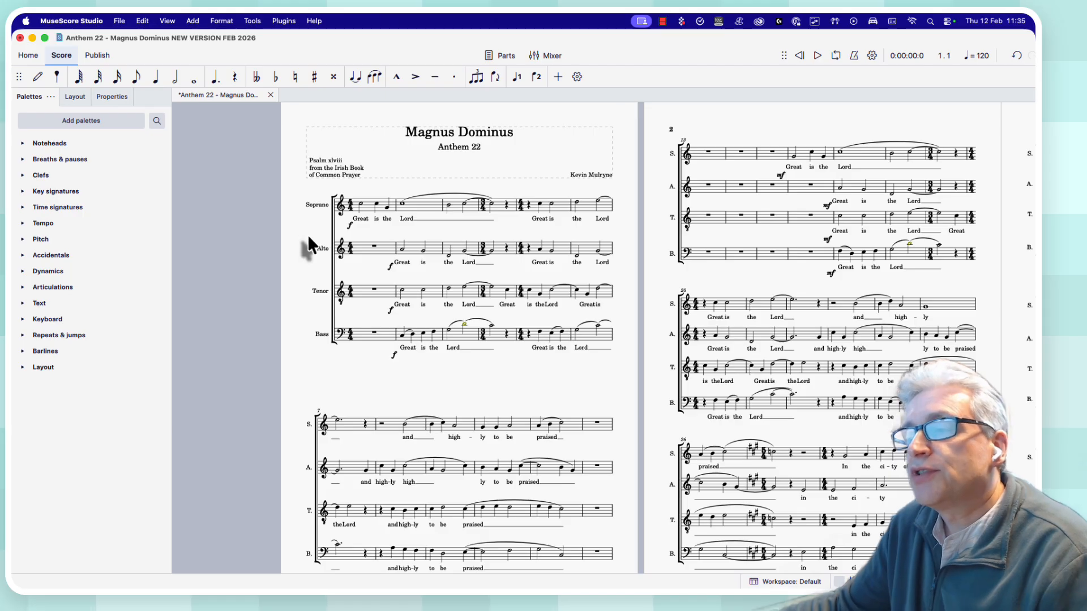
# - Play the score from the first Soprano note and stop playback around bar 12
pyautogui.click(361, 204)
pyautogui.press('space')
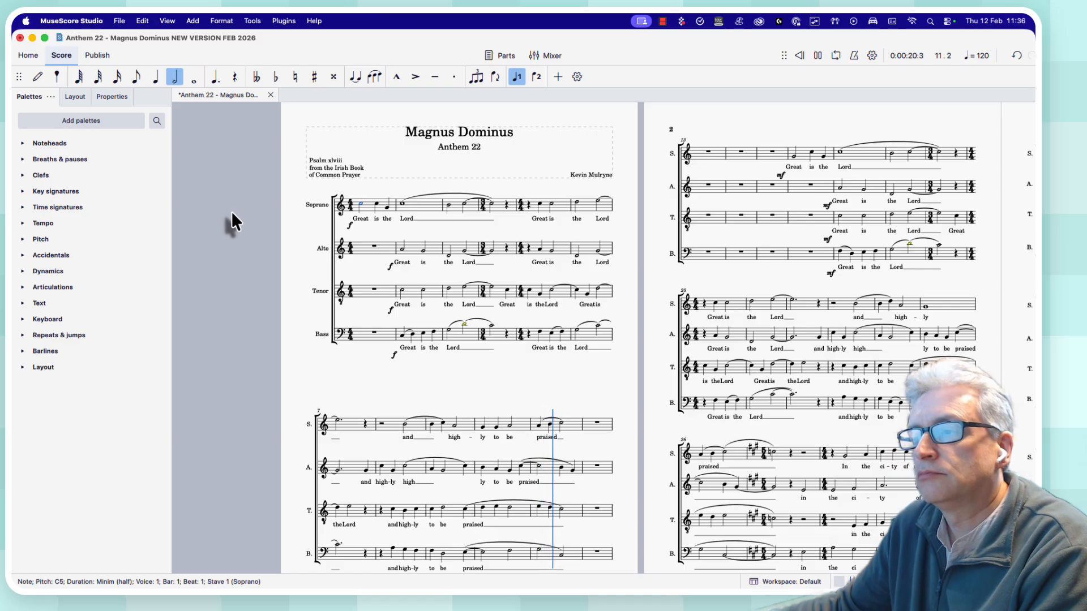
pyautogui.press('space')
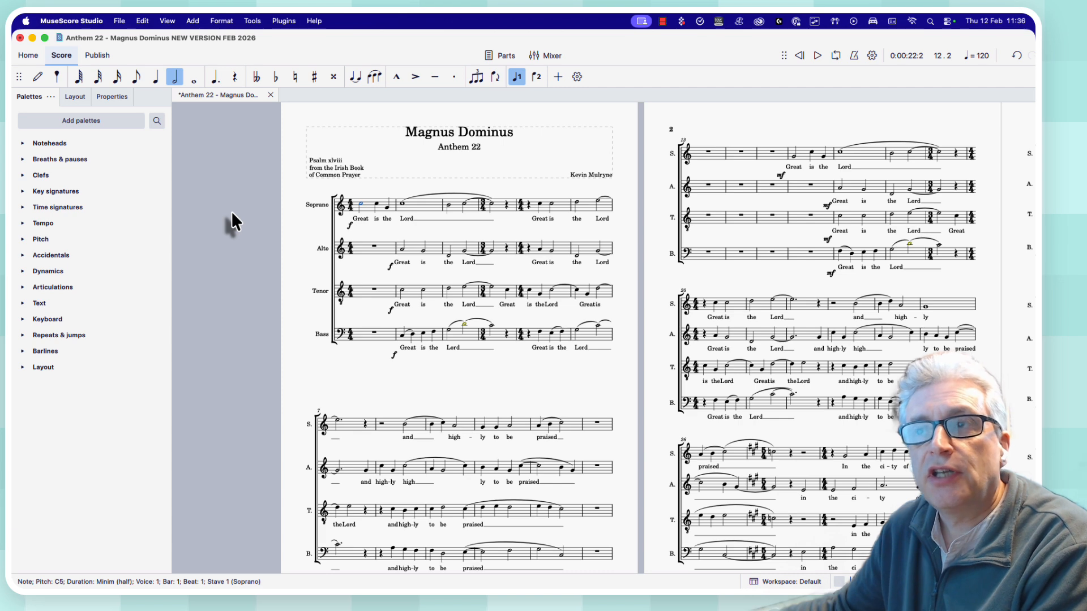
# - Open the export settings for the main score in MusicXML format, keeping the Compressed (*.mxl) file type and all layout
pyautogui.click(120, 22)
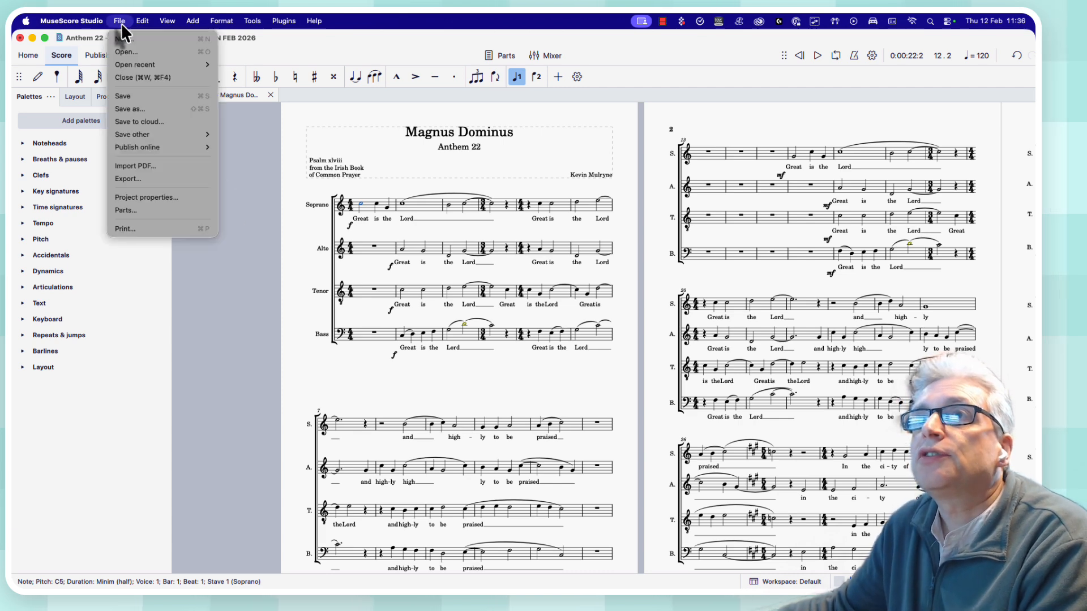
pyautogui.click(145, 180)
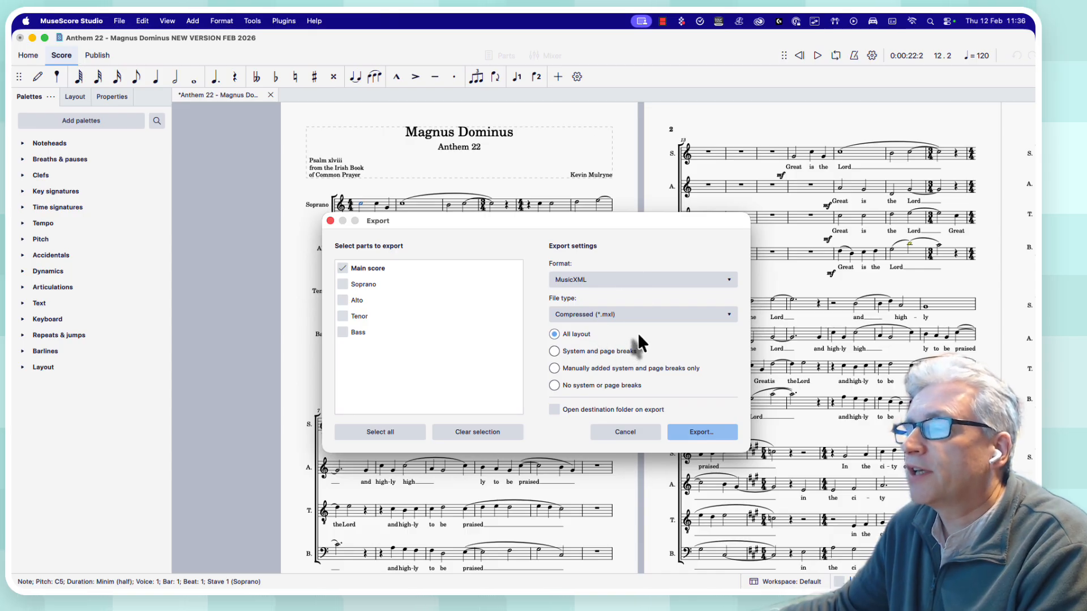
pyautogui.click(726, 314)
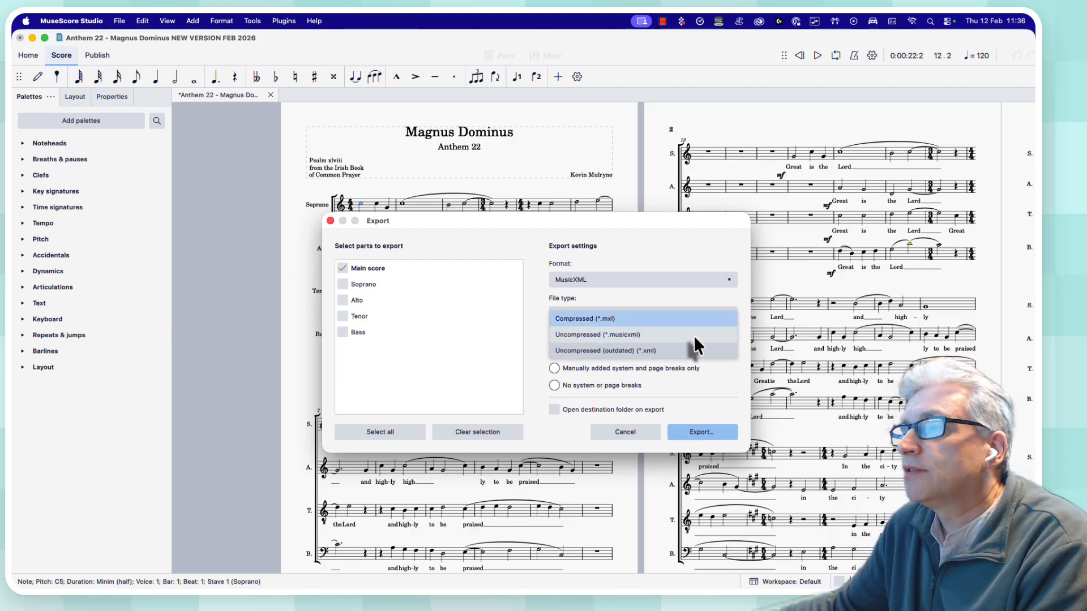
pyautogui.click(665, 229)
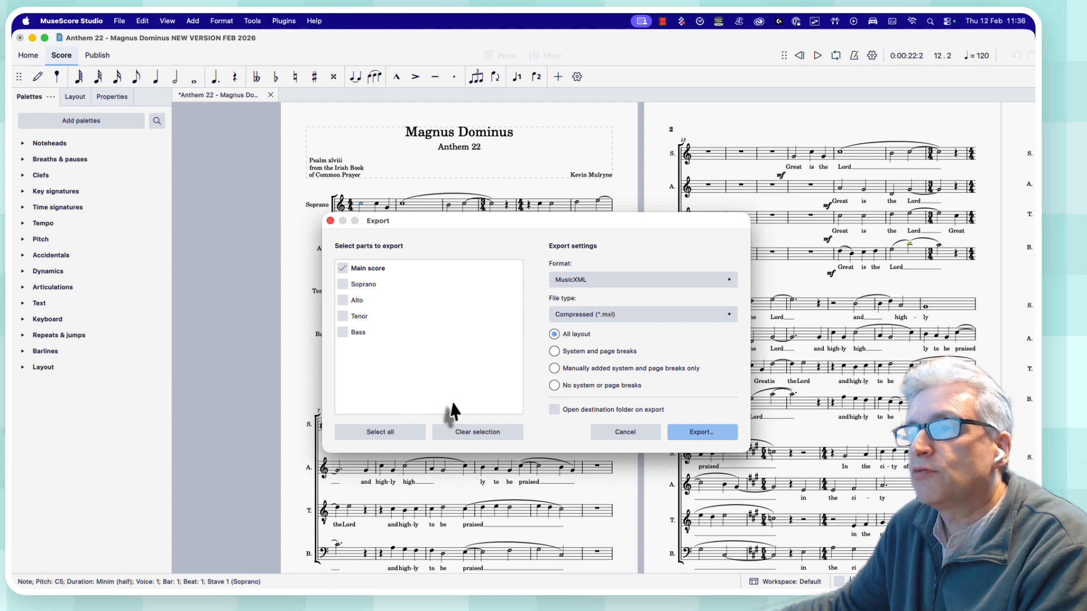
# - Export the score under its suggested file name into the Magnus Dominus folder inside ace trials
pyautogui.click(680, 435)
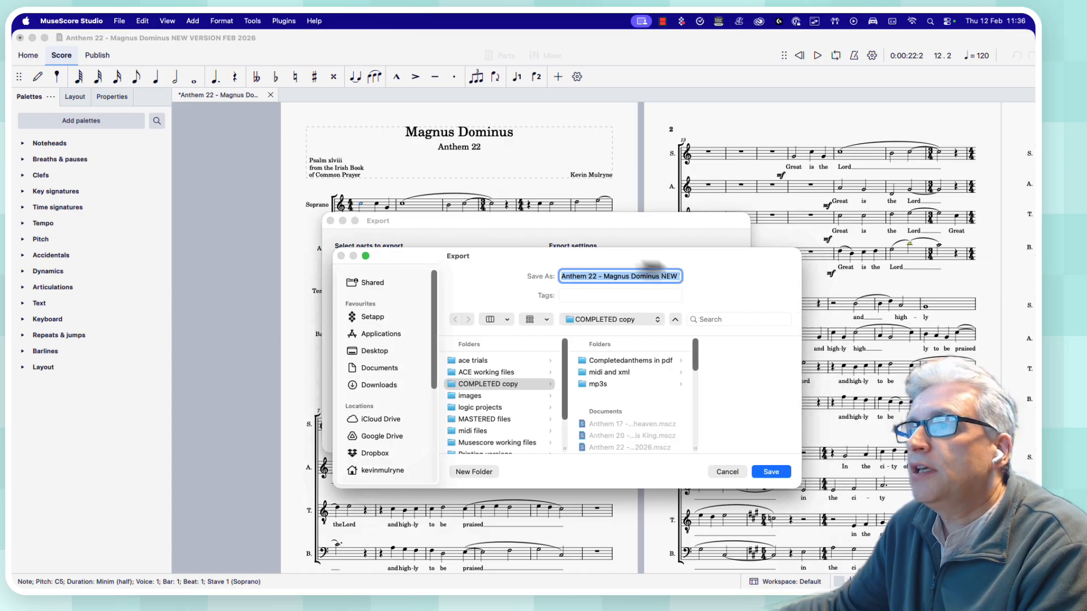
pyautogui.moveTo(713, 263); pyautogui.dragTo(558, 255)
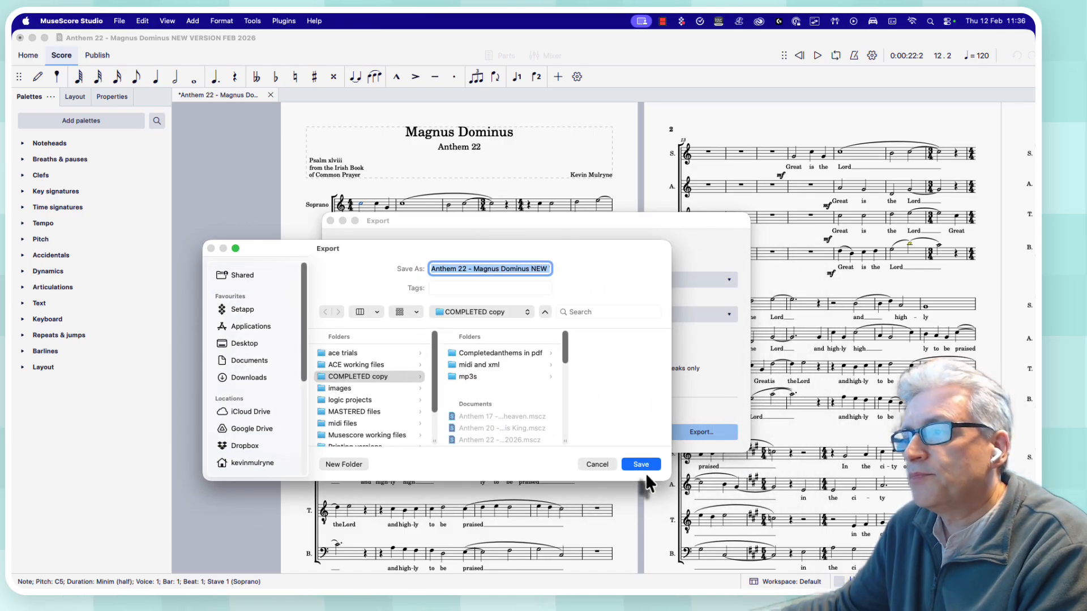
pyautogui.click(345, 352)
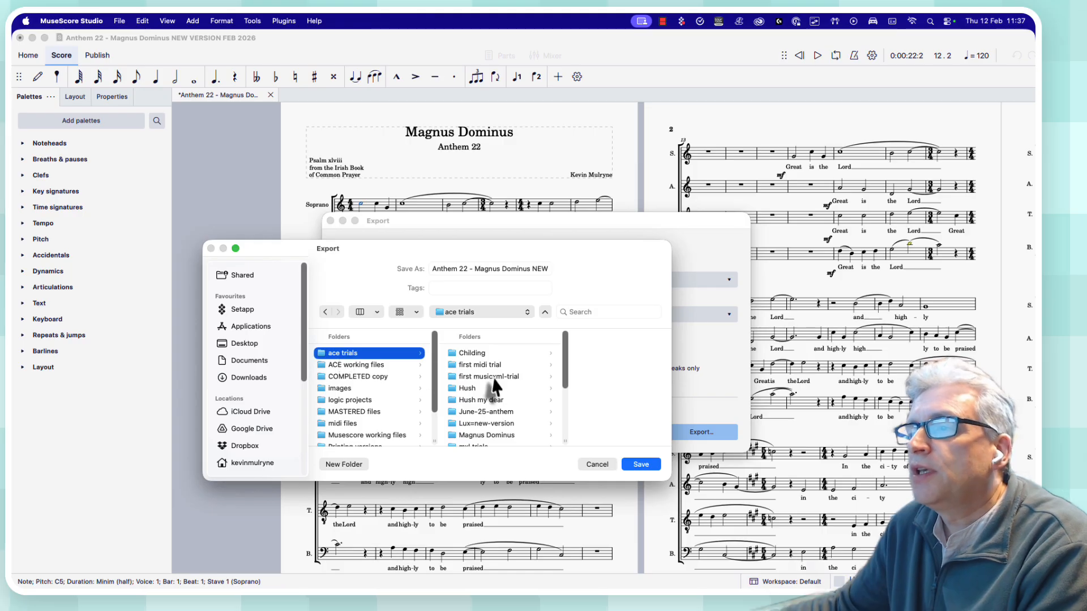
pyautogui.scroll(-1, 494, 378)
pyautogui.click(478, 428)
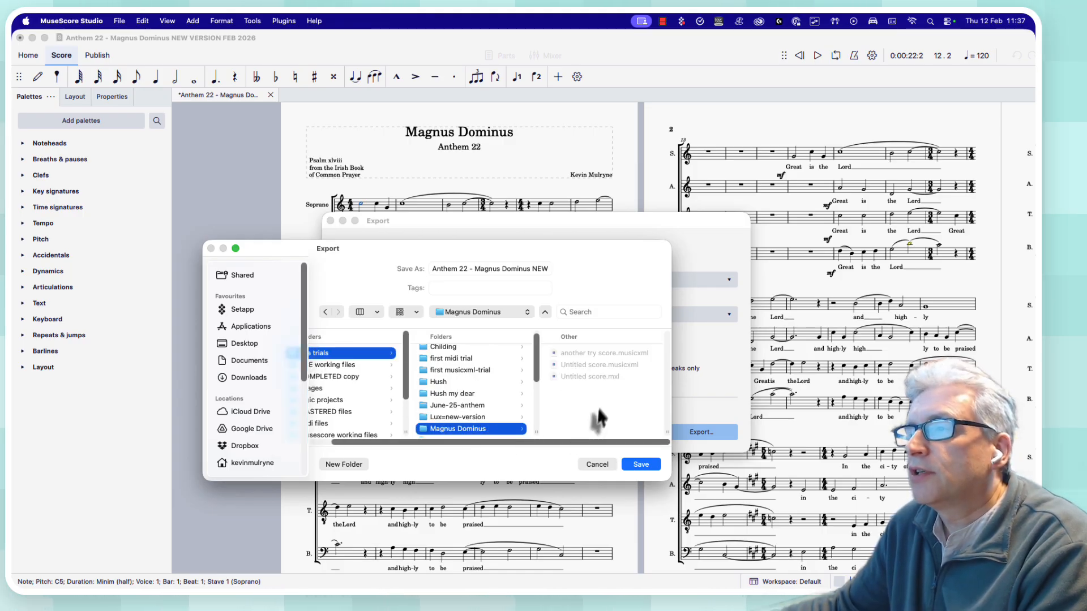
pyautogui.click(639, 464)
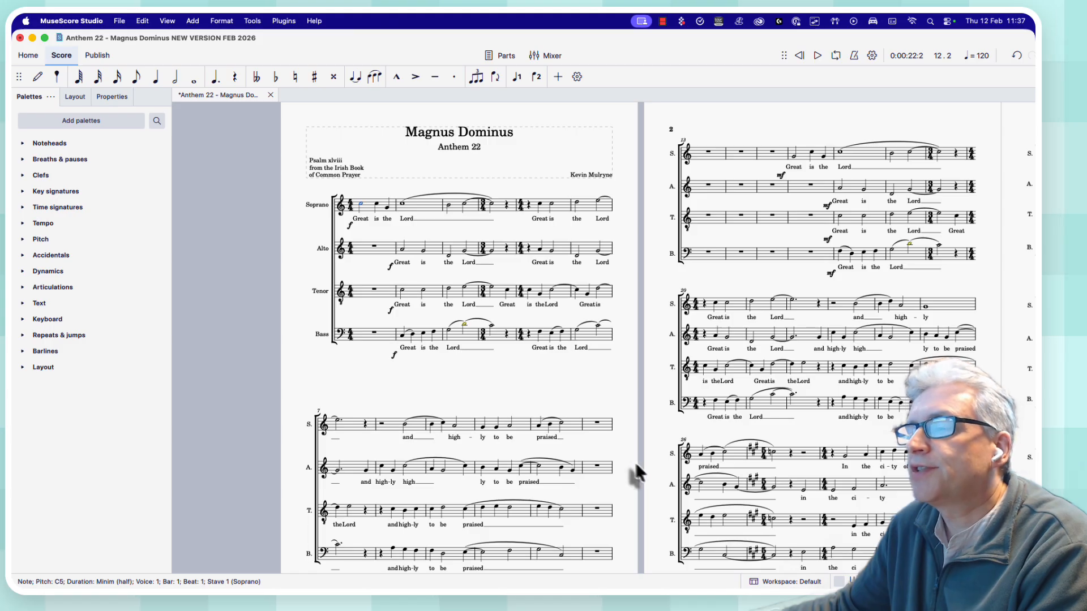
# - Switch to ACE Studio and start importing a MusicXML file into the empty project
pyautogui.moveTo(542, 566)
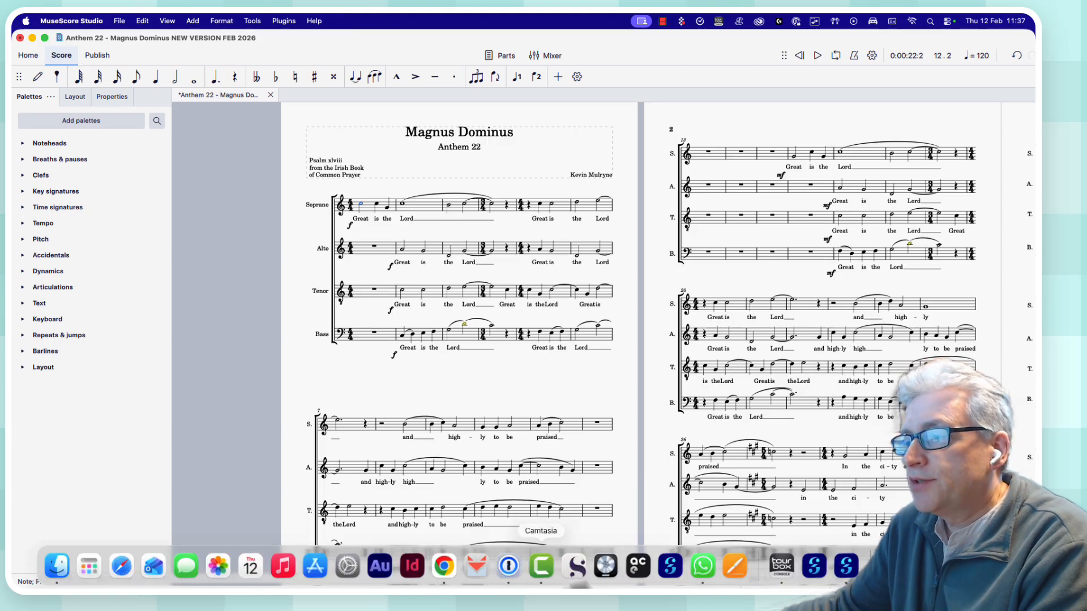
pyautogui.click(637, 569)
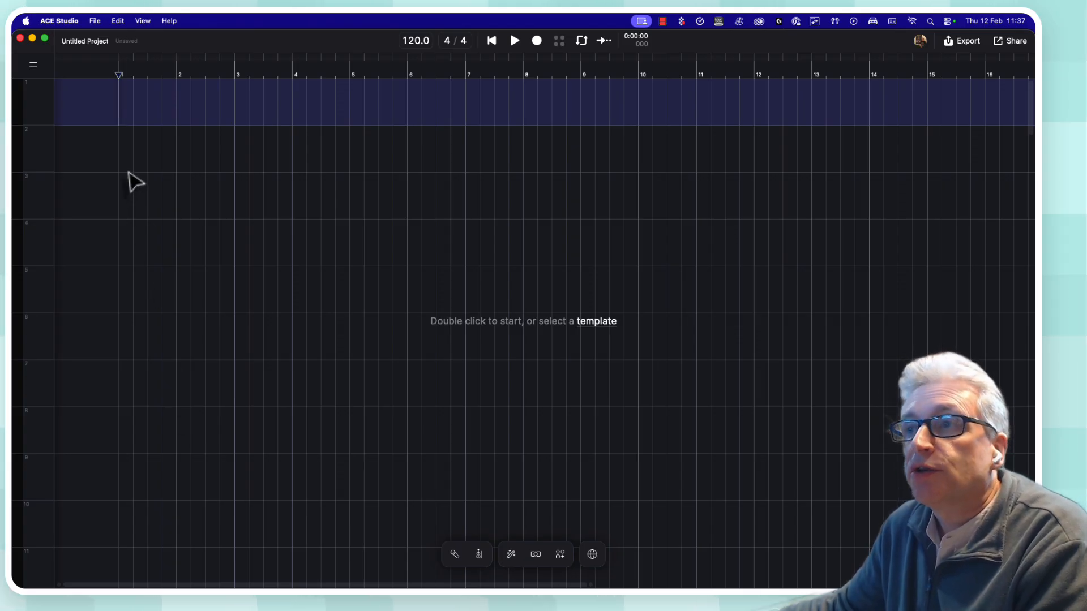
pyautogui.click(95, 22)
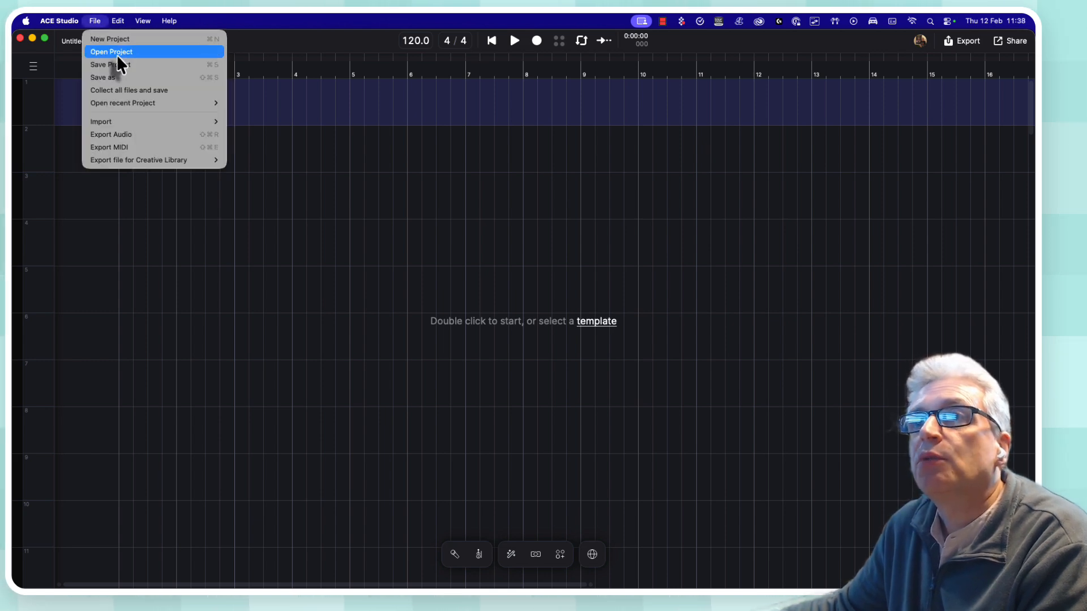
pyautogui.moveTo(114, 120)
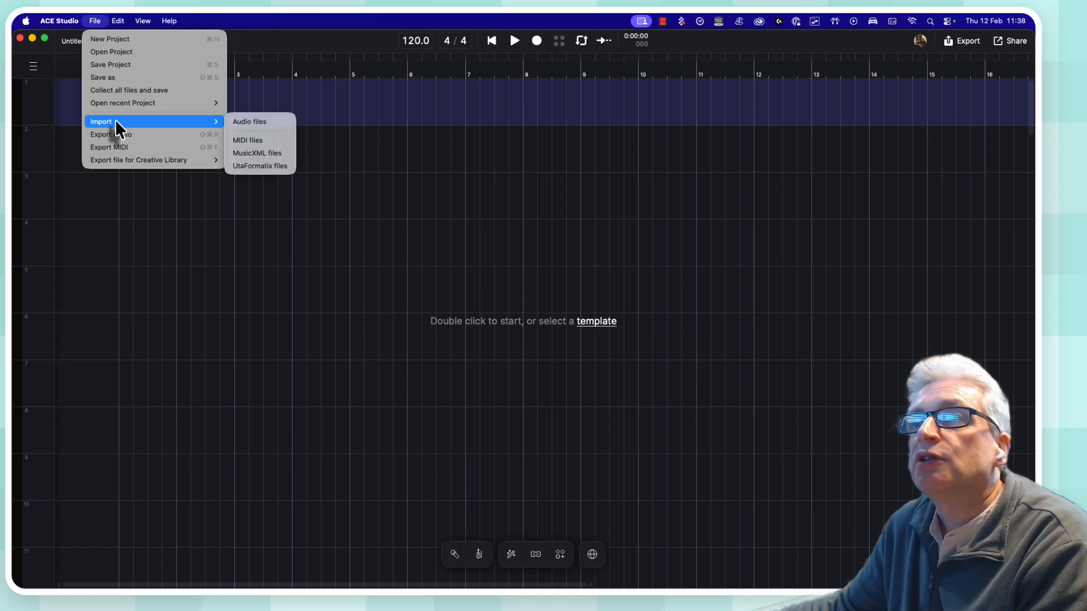
pyautogui.click(276, 154)
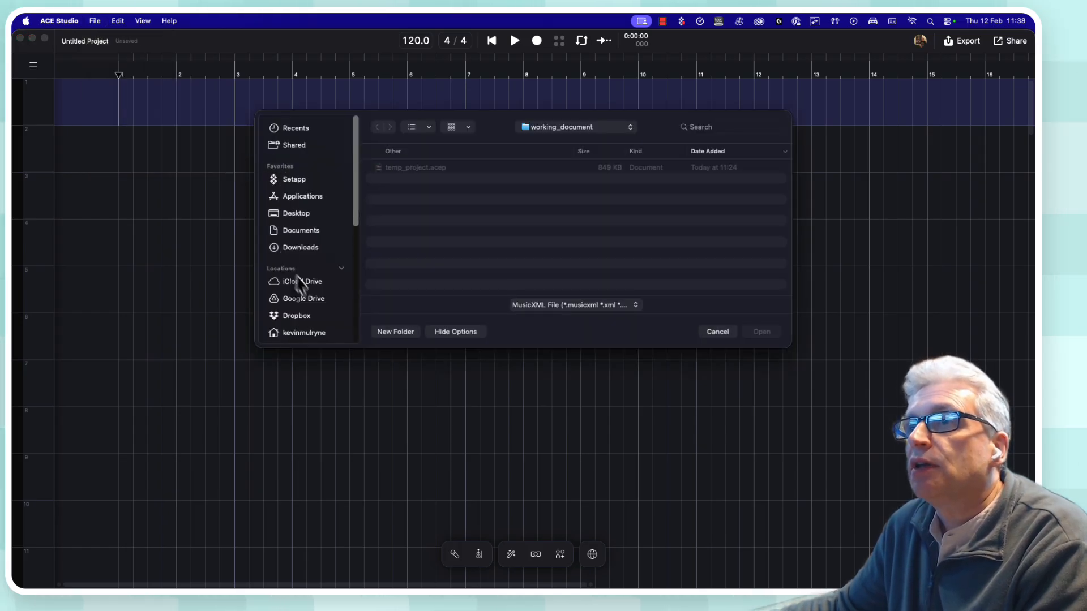
# - Import the Anthem 22 Magnus Dominus .mxl file from iCloud Drive > My Anthems - The Collection > ace trials > Magnus Dominus, applying its tempo and signature
pyautogui.click(304, 283)
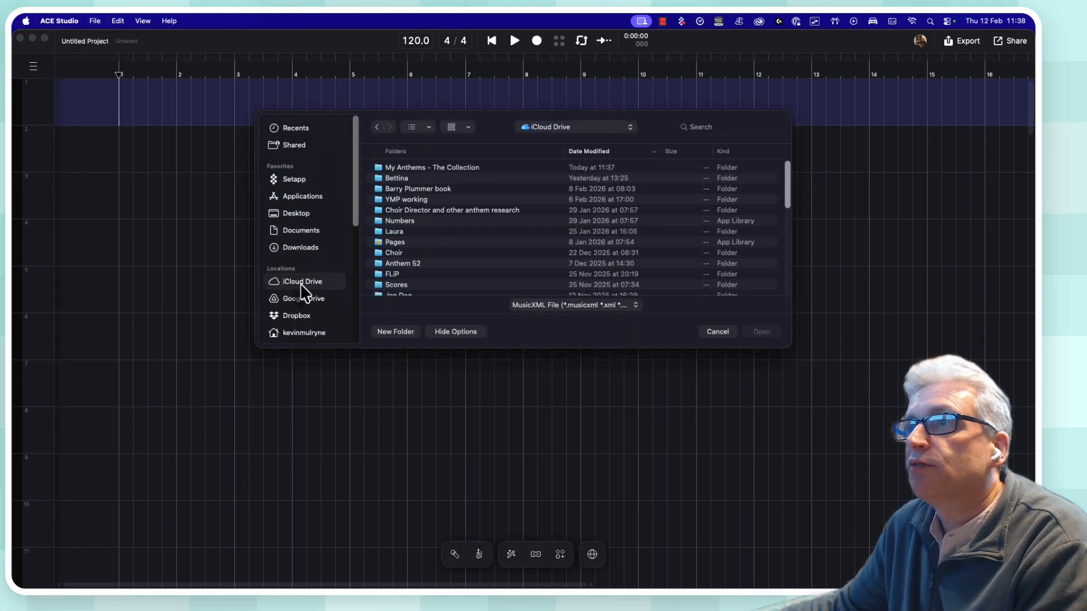
pyautogui.doubleClick(420, 169)
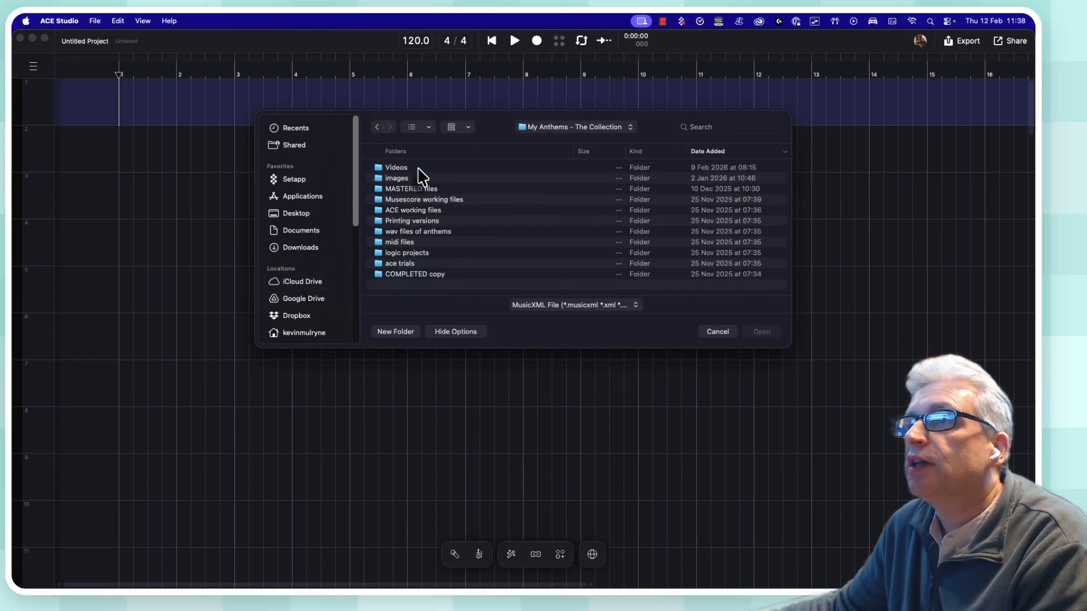
pyautogui.doubleClick(412, 264)
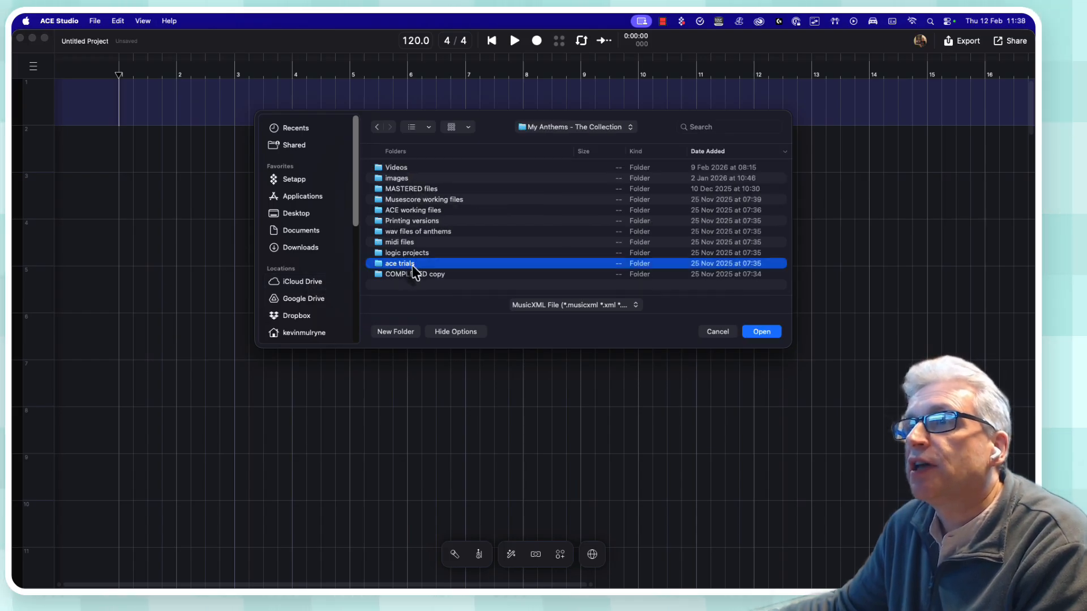
pyautogui.doubleClick(403, 168)
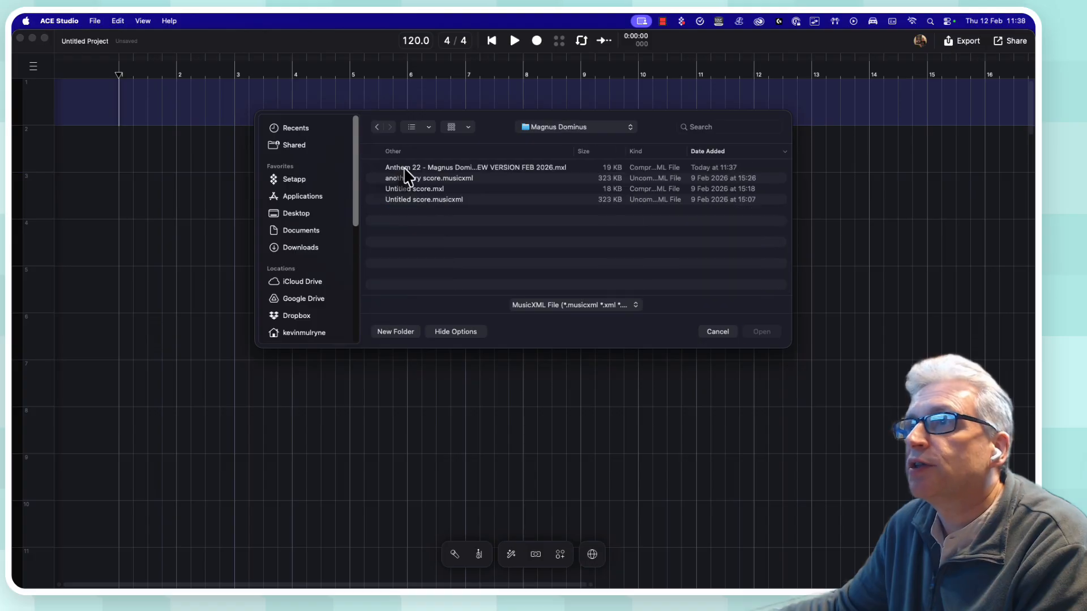
pyautogui.click(501, 168)
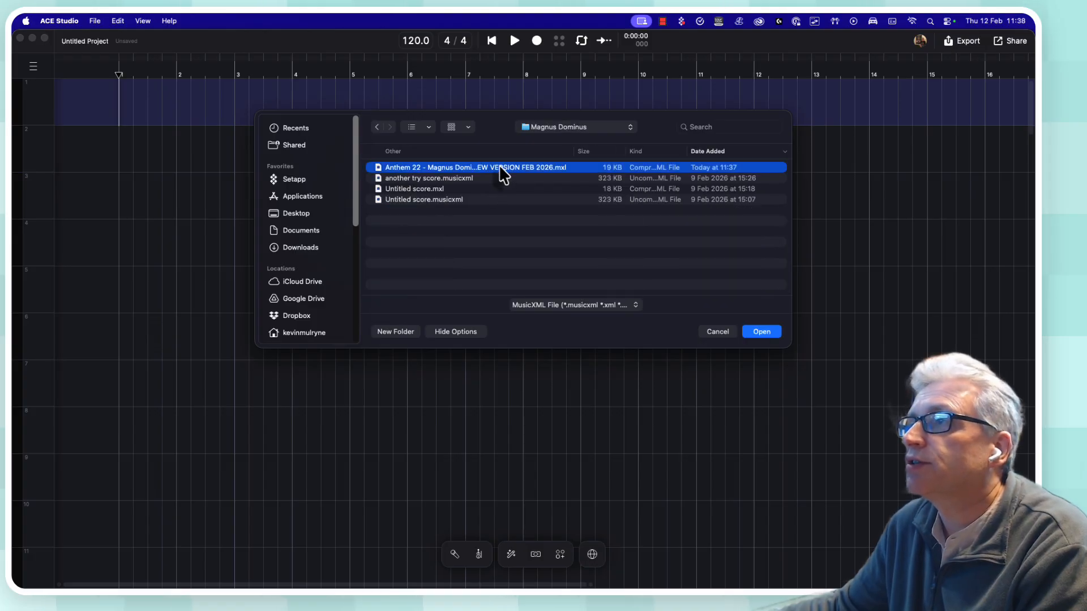
pyautogui.click(769, 336)
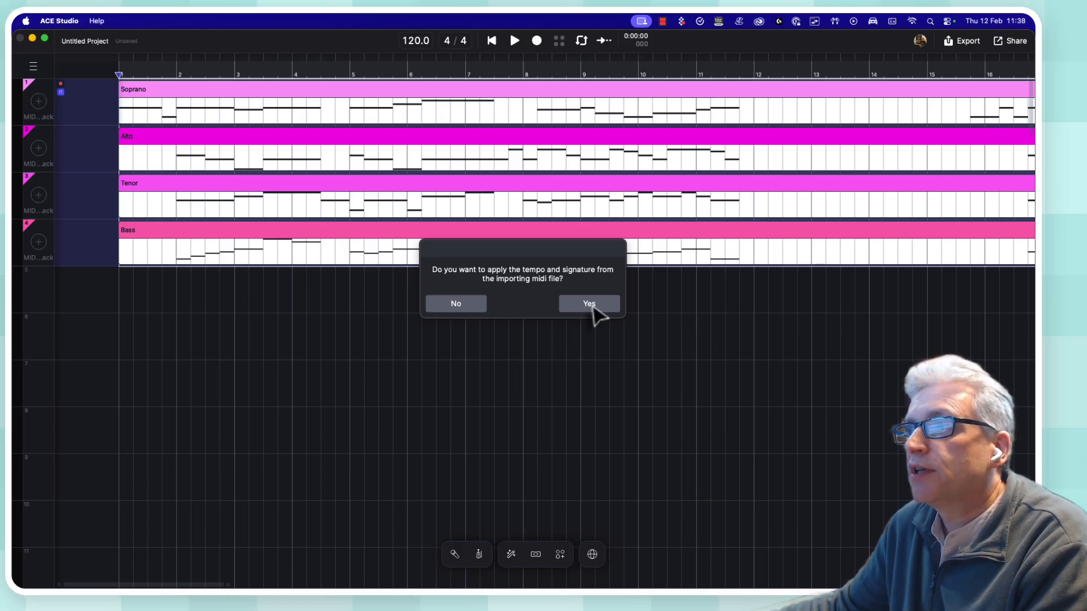
pyautogui.click(591, 306)
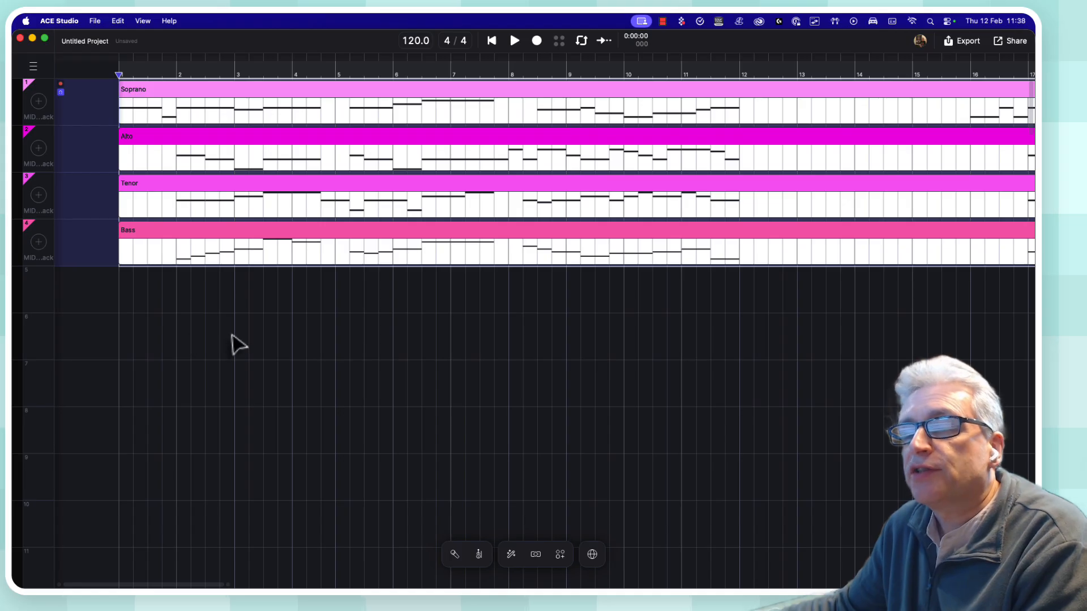
# - Play the imported four-part arrangement from the start and stop playback around bar 12
pyautogui.click(516, 42)
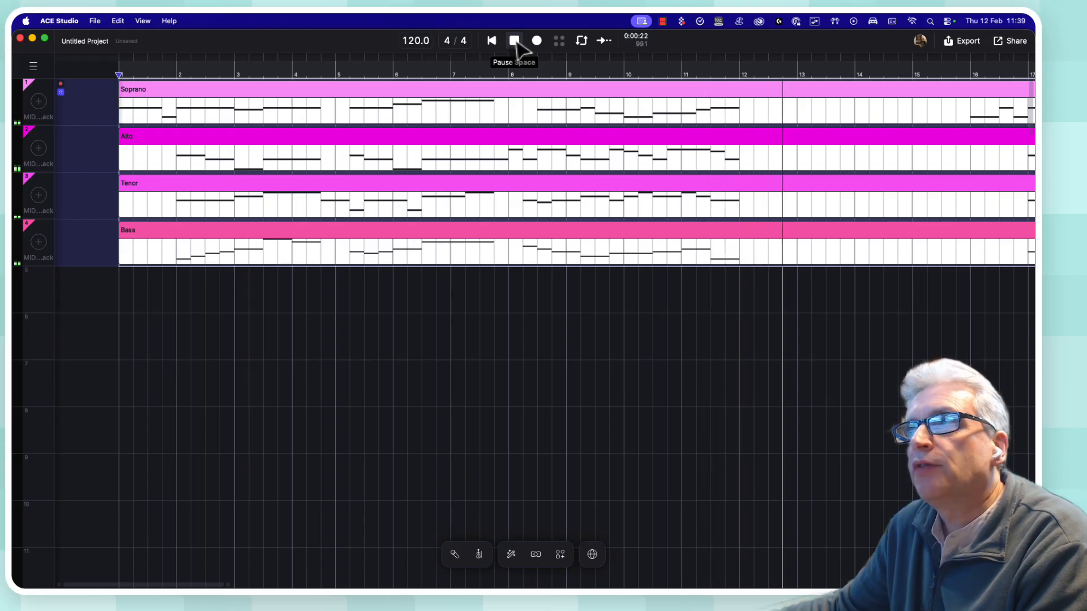
pyautogui.click(517, 43)
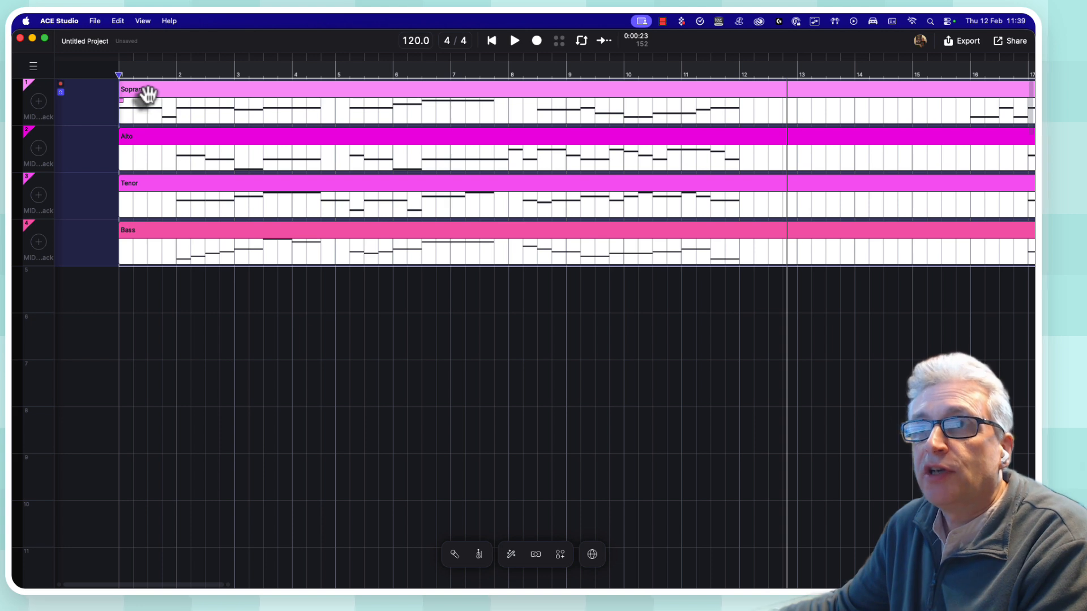
# - Open the Soprano clip in the note editor at its opening bars
pyautogui.doubleClick(147, 92)
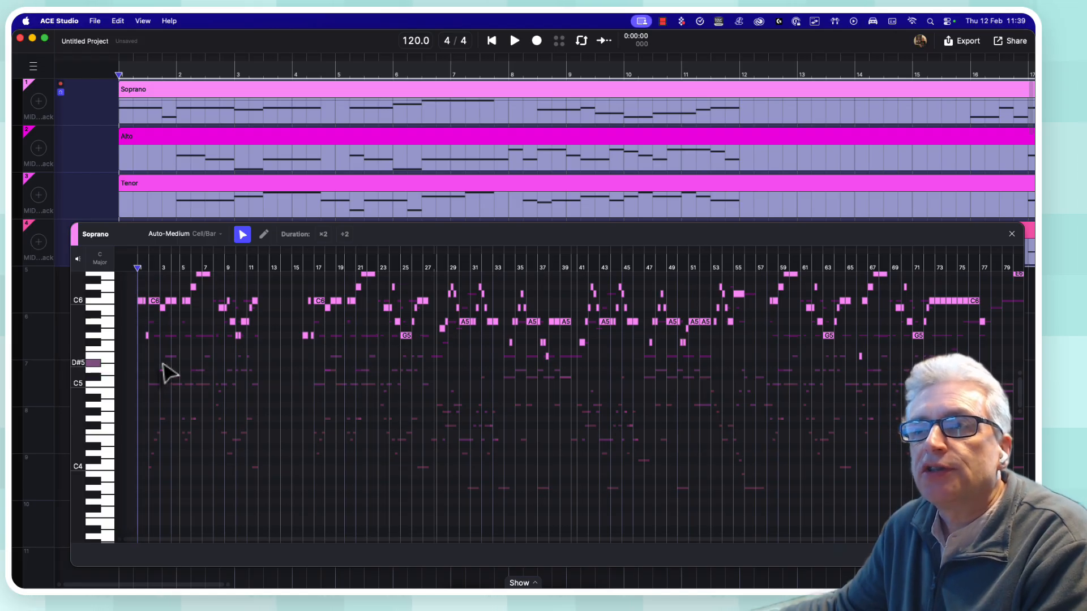
pyautogui.scroll(-1, 142, 343)
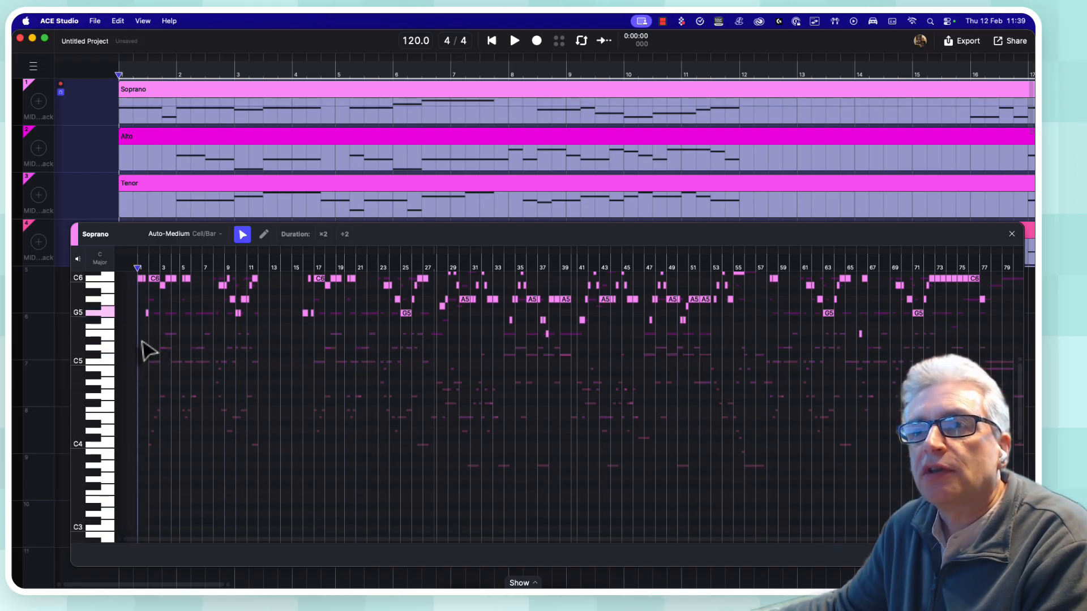
pyautogui.scroll(5, 142, 343)
pyautogui.scroll(-4, 142, 342)
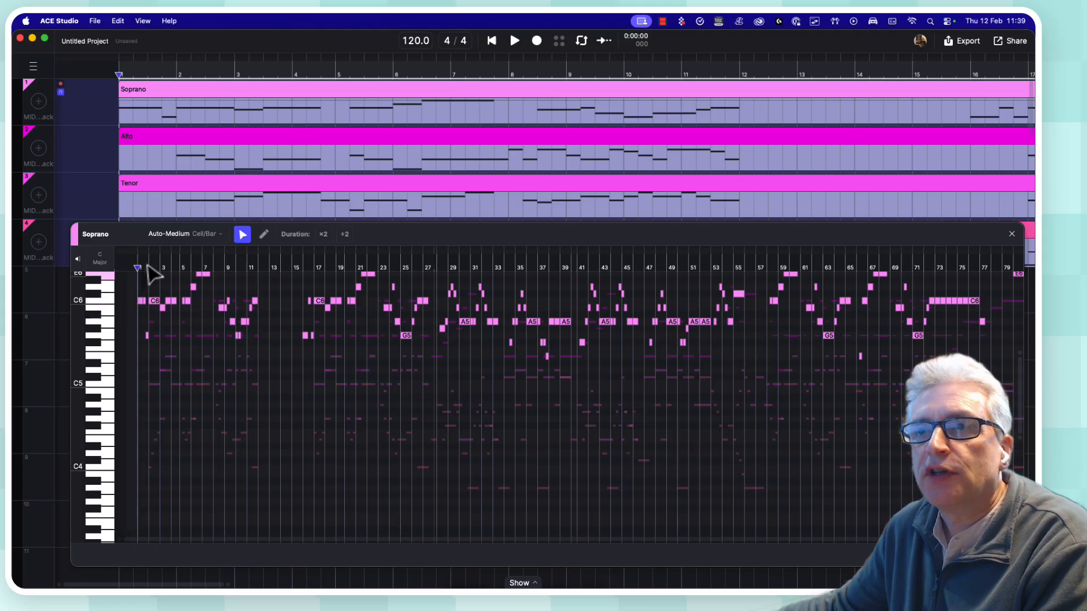
pyautogui.scroll(10, 152, 274)
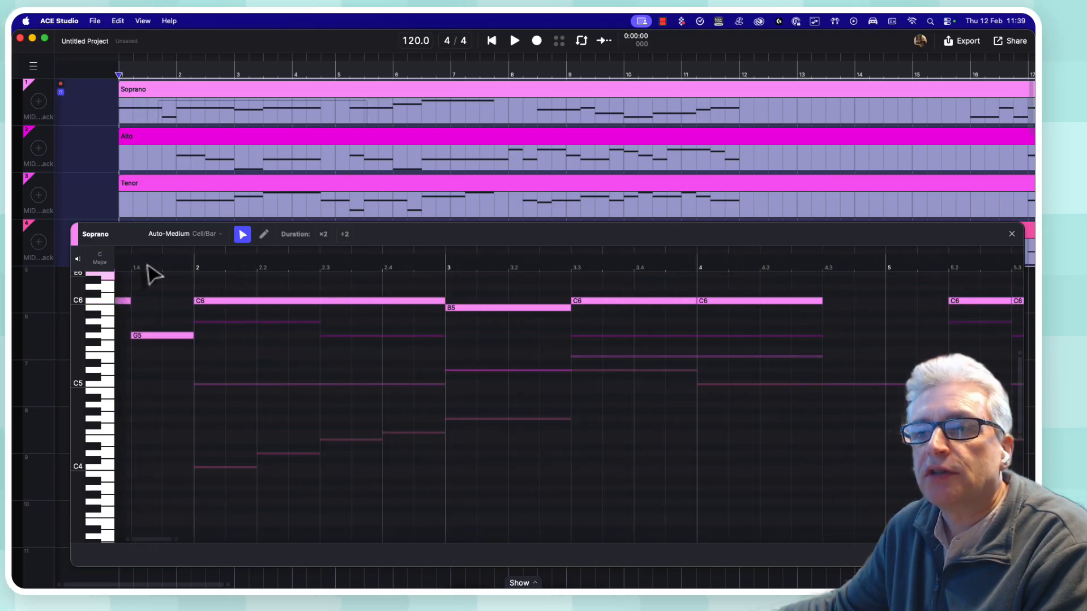
pyautogui.scroll(2, 147, 266)
pyautogui.moveTo(145, 541); pyautogui.dragTo(138, 548)
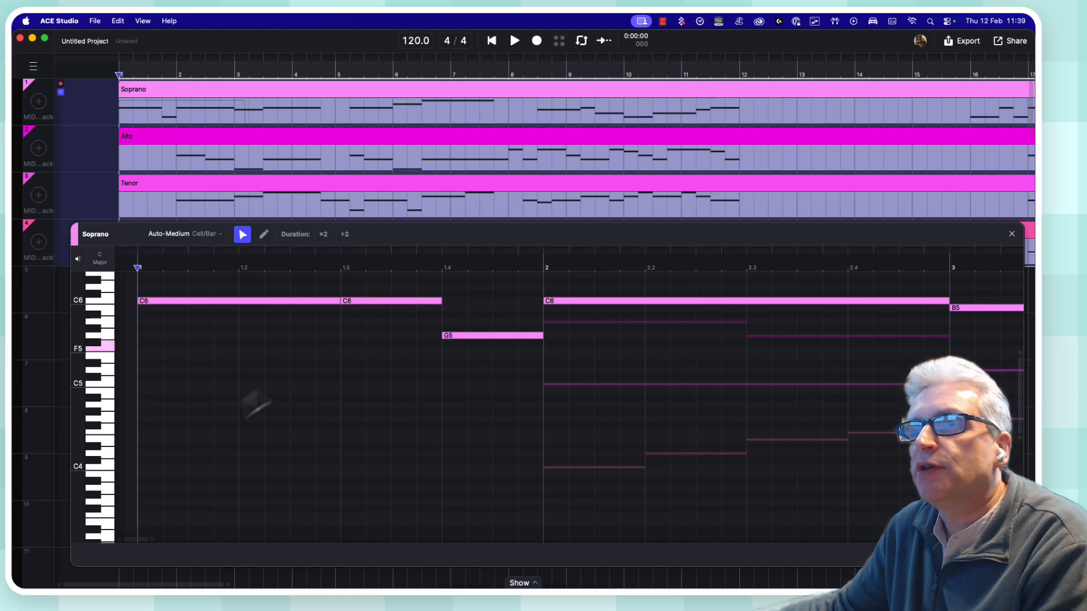
# - Transpose all the Soprano notes down one octave, so the opening note is C5
pyautogui.click(159, 303)
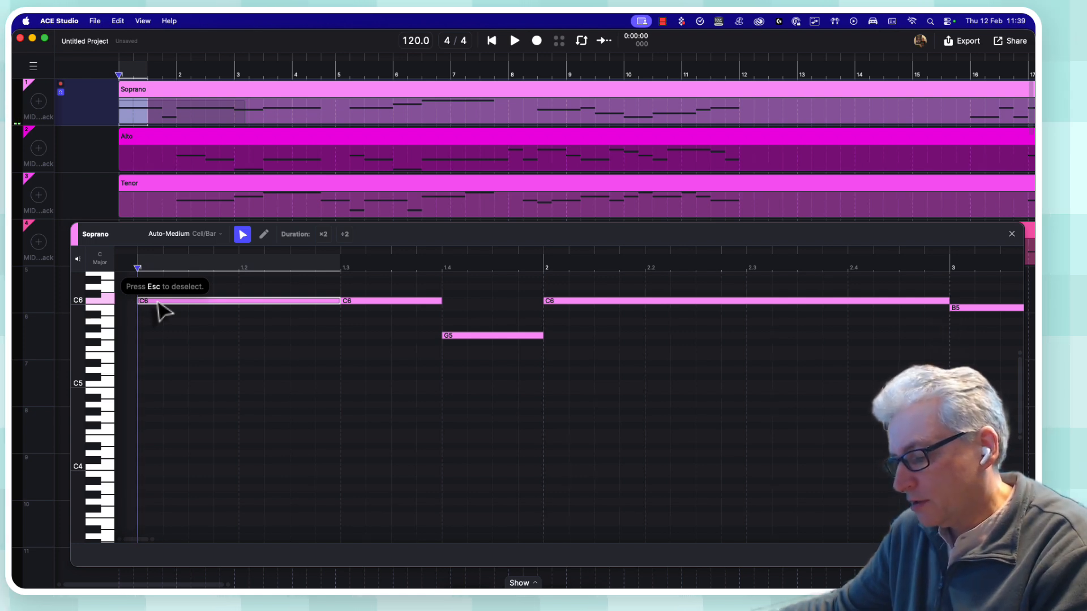
pyautogui.press('super+a')
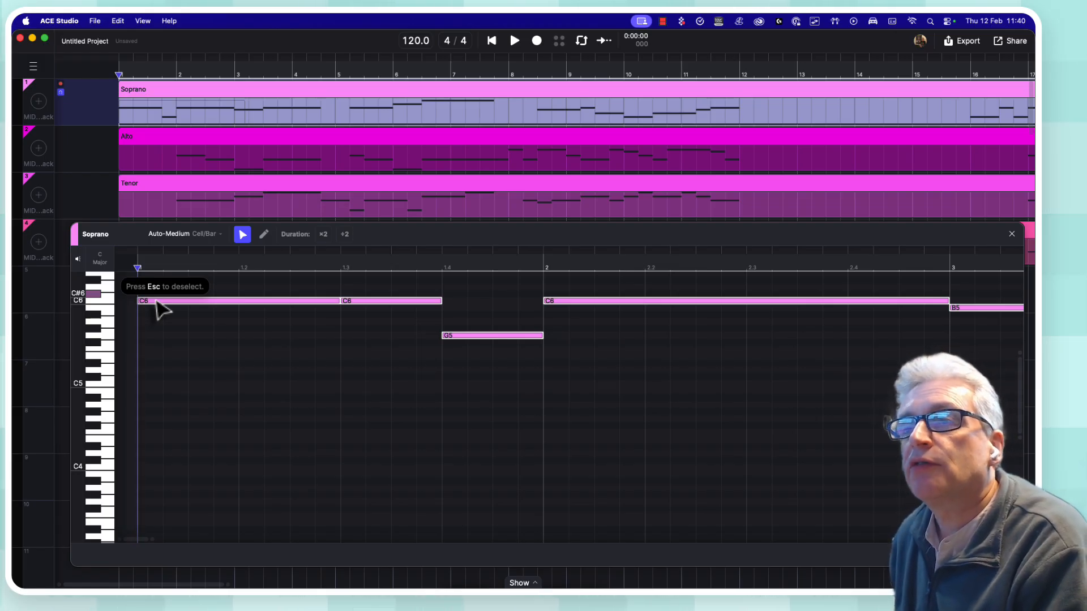
pyautogui.press('Down')
pyautogui.press('Down')
pyautogui.press('Down')
pyautogui.press('Down')
pyautogui.press('Down')
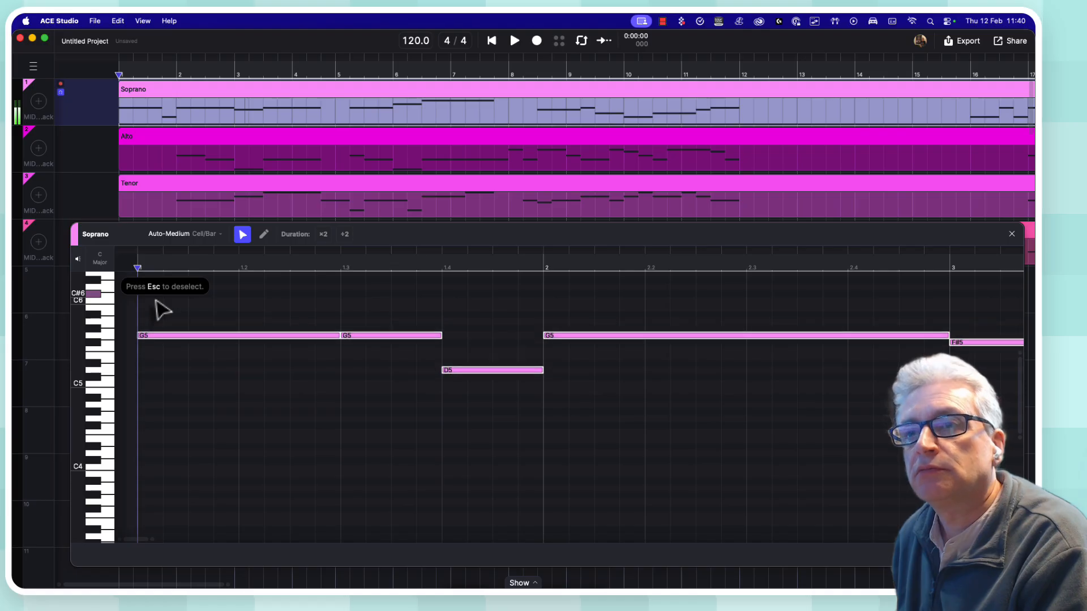
pyautogui.press('Down')
pyautogui.press('Down')
pyautogui.press('Down')
pyautogui.press('Down')
pyautogui.press('Down')
pyautogui.press('Down')
pyautogui.press('Down')
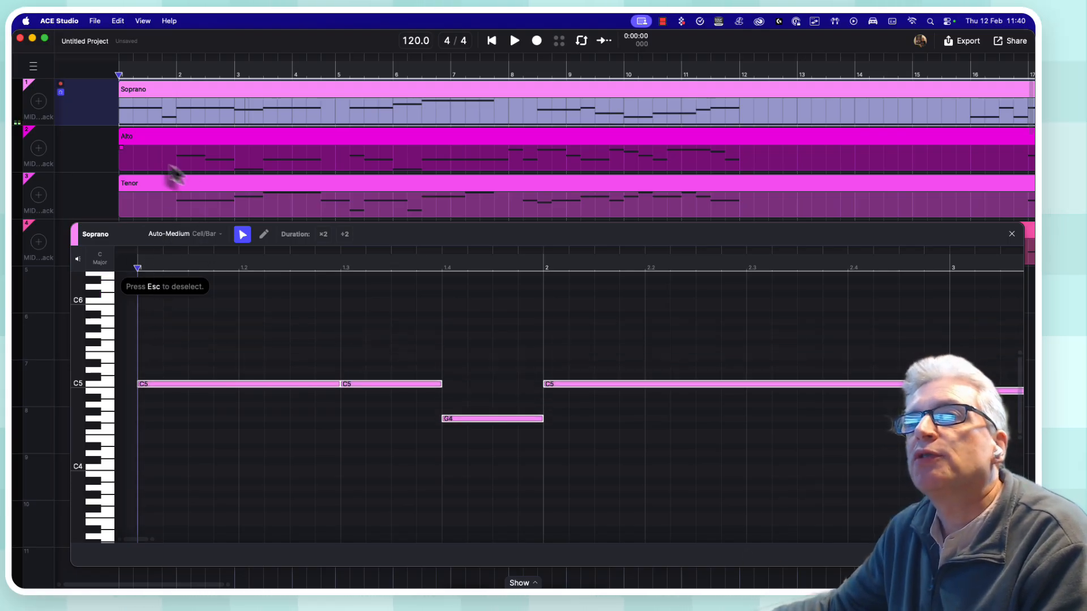
# - Transpose all the Alto notes down one octave, so the first note in bar 2 is A4
pyautogui.click(147, 139)
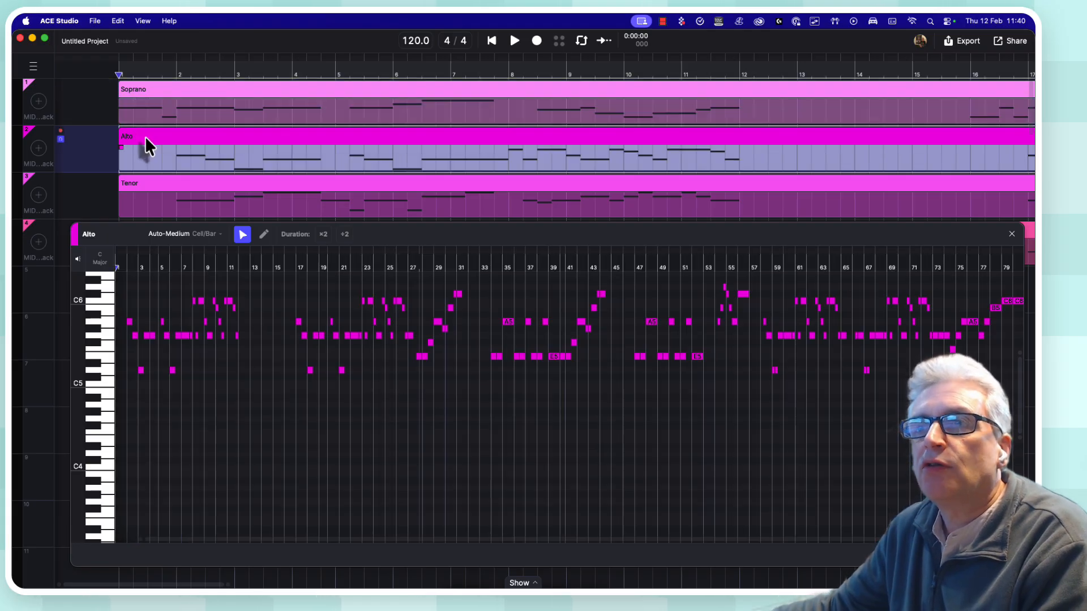
pyautogui.scroll(5, 128, 262)
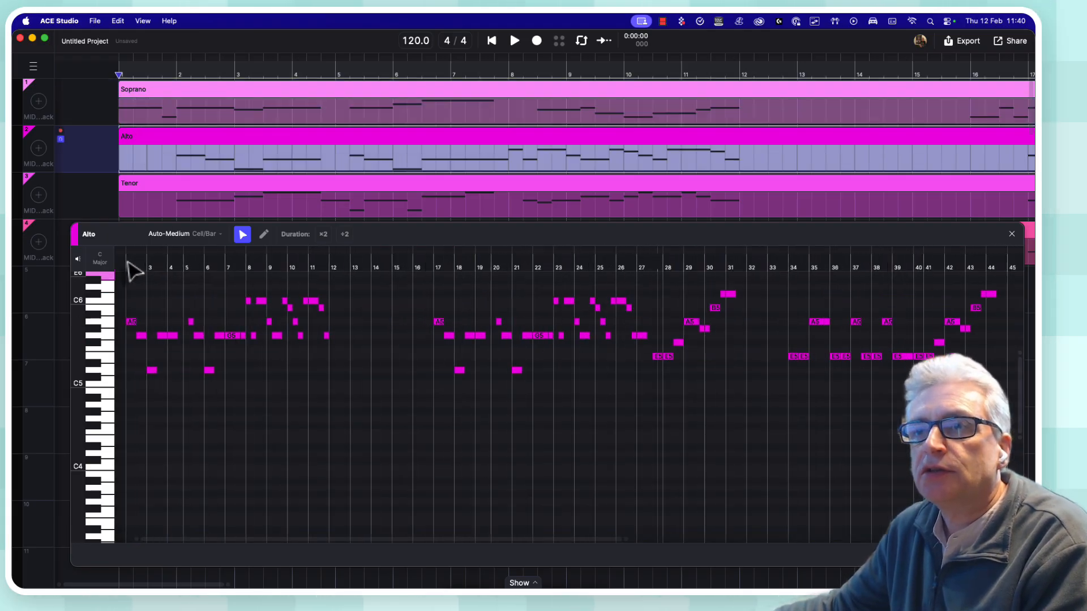
pyautogui.scroll(5, 134, 271)
pyautogui.click(149, 323)
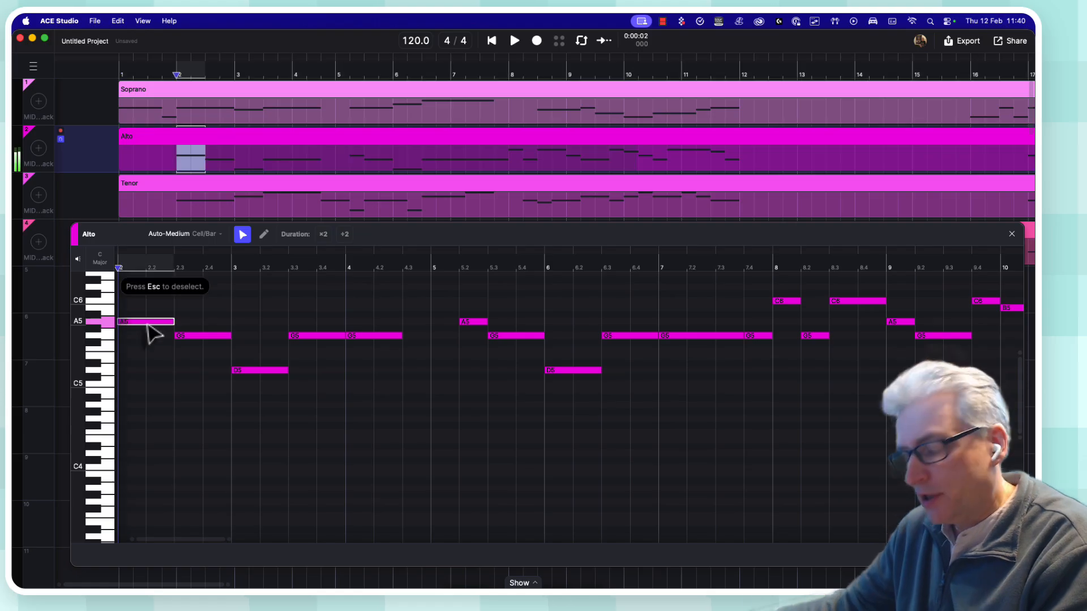
pyautogui.press('super+a')
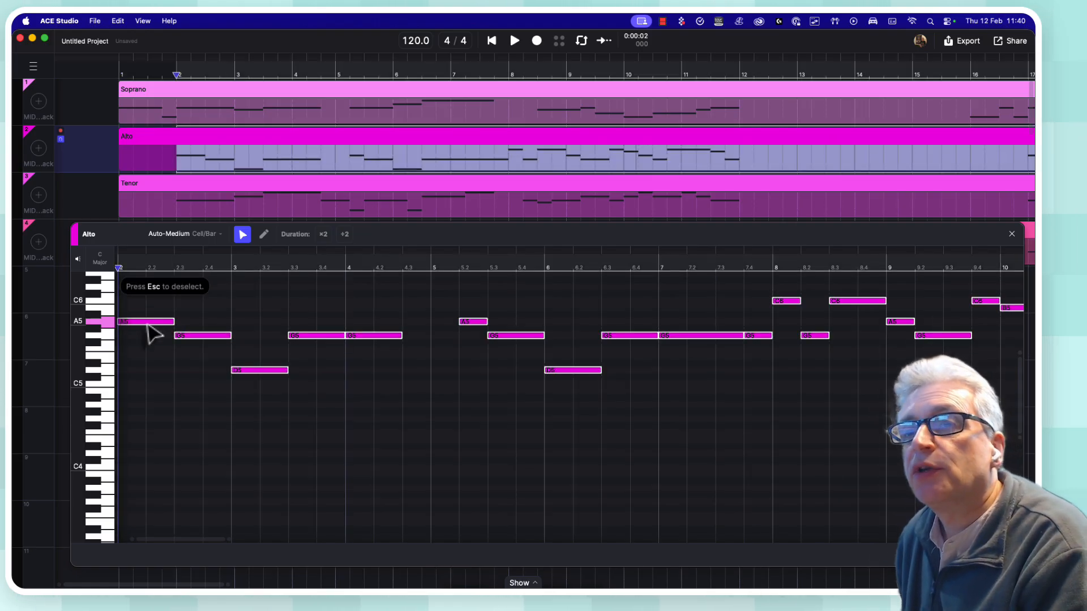
pyautogui.press('Down')
pyautogui.press('Down')
pyautogui.press('Down')
pyautogui.press('Down')
pyautogui.press('Down')
pyautogui.press('Down')
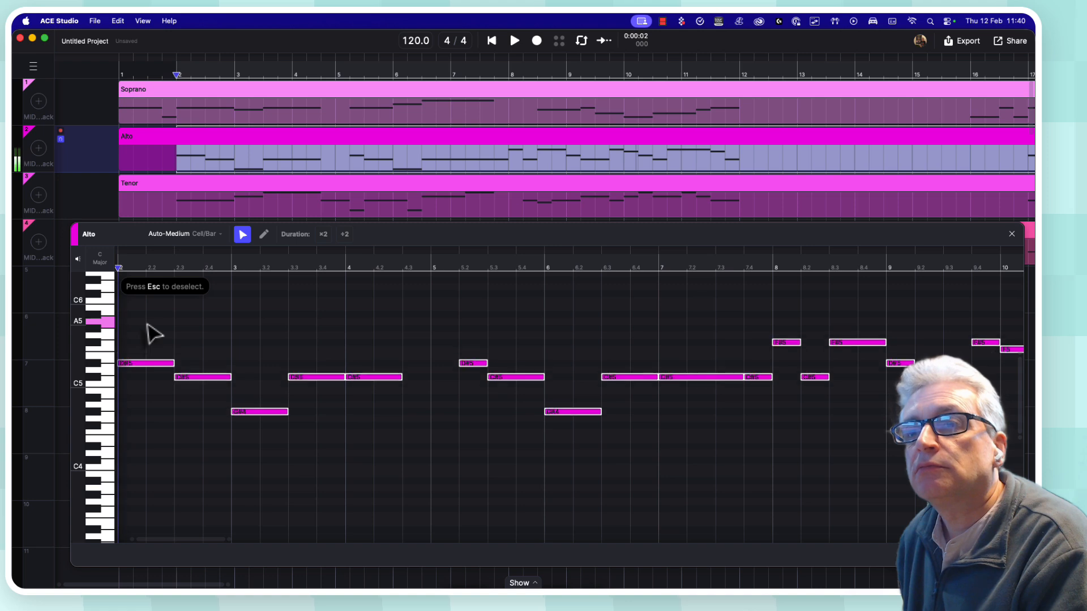
pyautogui.press('Down')
pyautogui.press('Down')
pyautogui.press('Down')
pyautogui.press('Down')
pyautogui.press('Down')
pyautogui.press('Down')
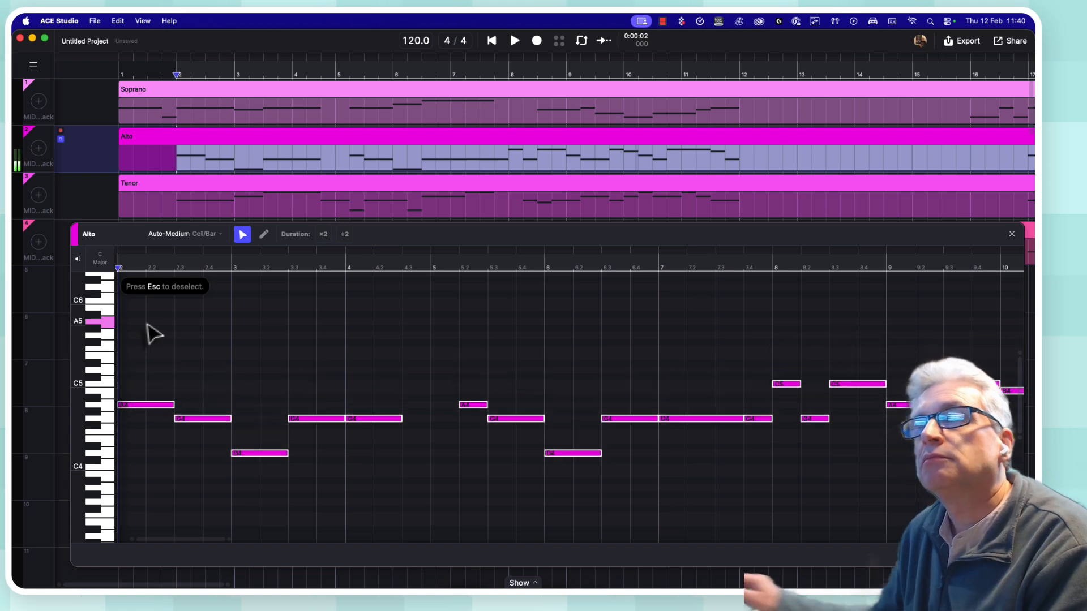
# - Transpose all the Tenor notes down one octave, so the first note in bar 2 is C4
pyautogui.click(164, 188)
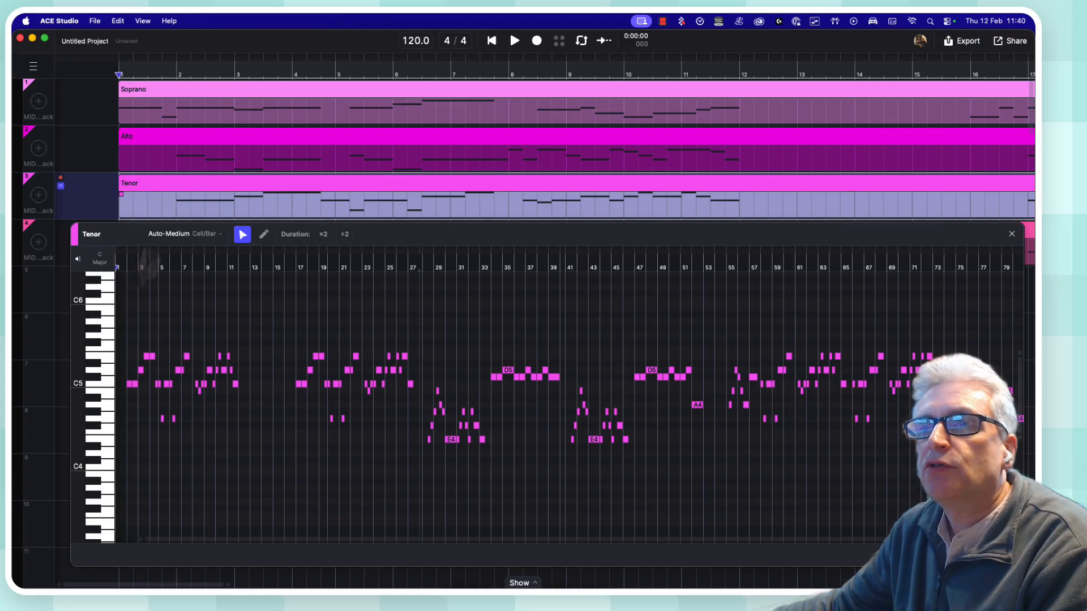
pyautogui.scroll(10, 128, 276)
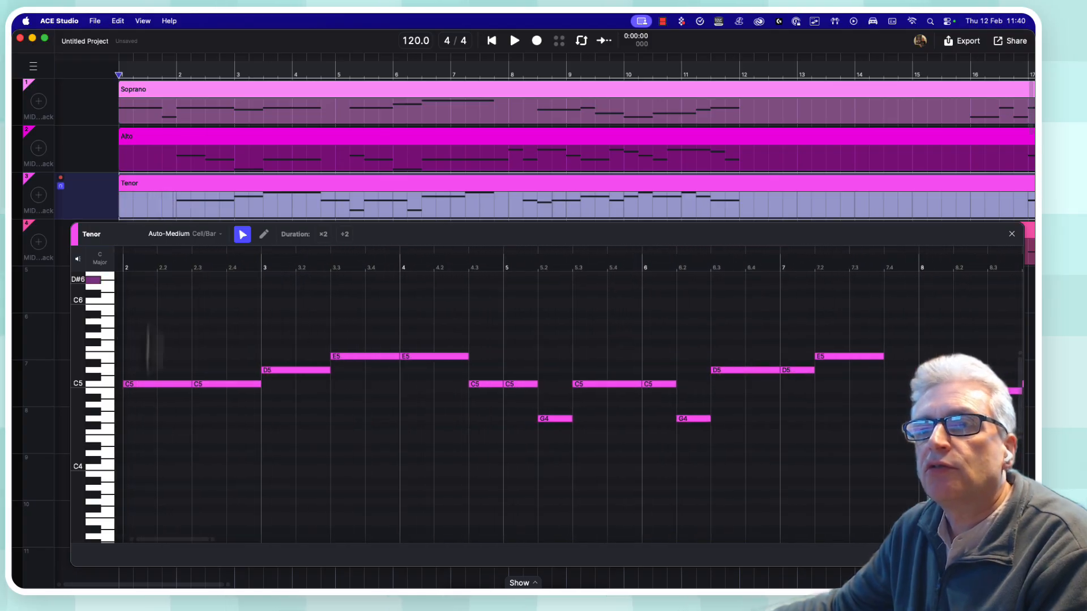
pyautogui.click(148, 387)
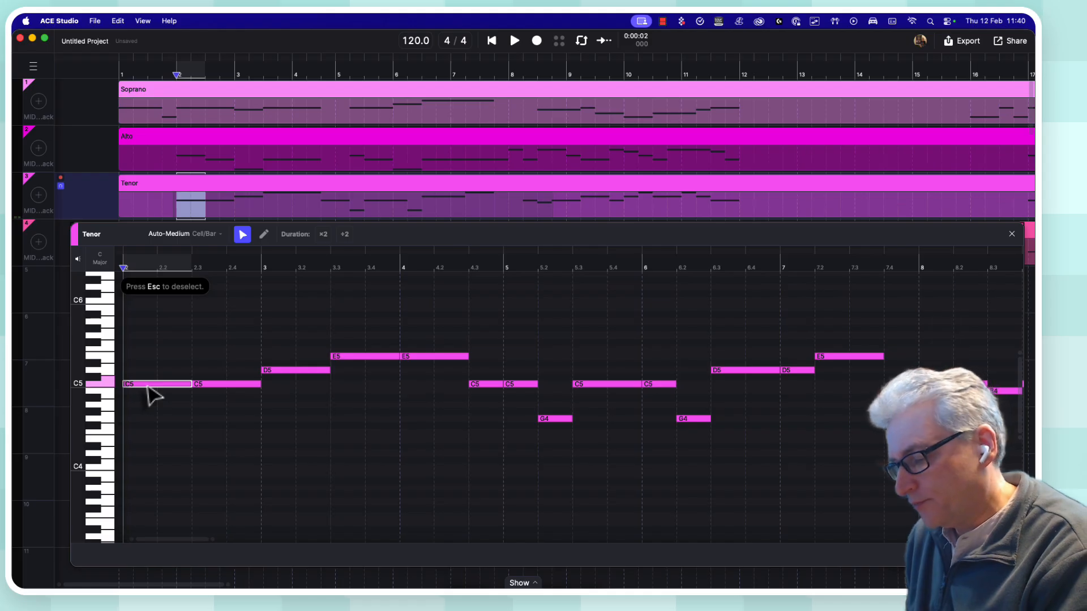
pyautogui.press('super+a')
pyautogui.press('Down')
pyautogui.press('Down')
pyautogui.press('Down')
pyautogui.press('Down')
pyautogui.press('Down')
pyautogui.press('Down')
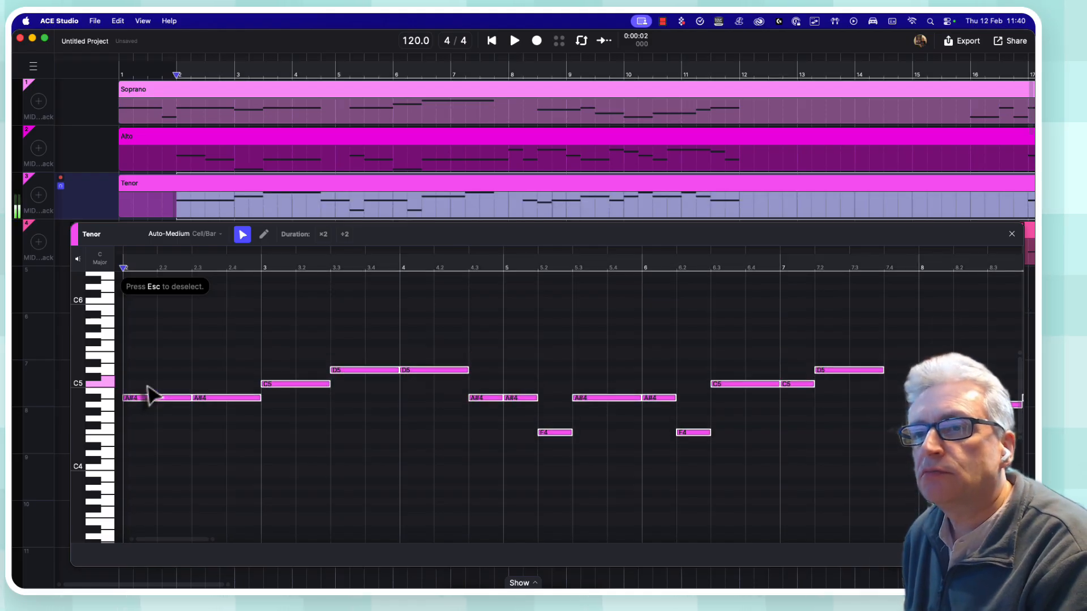
pyautogui.press('Down')
pyautogui.press('Down')
pyautogui.press('Down')
pyautogui.press('Down')
pyautogui.press('Down')
pyautogui.press('Down')
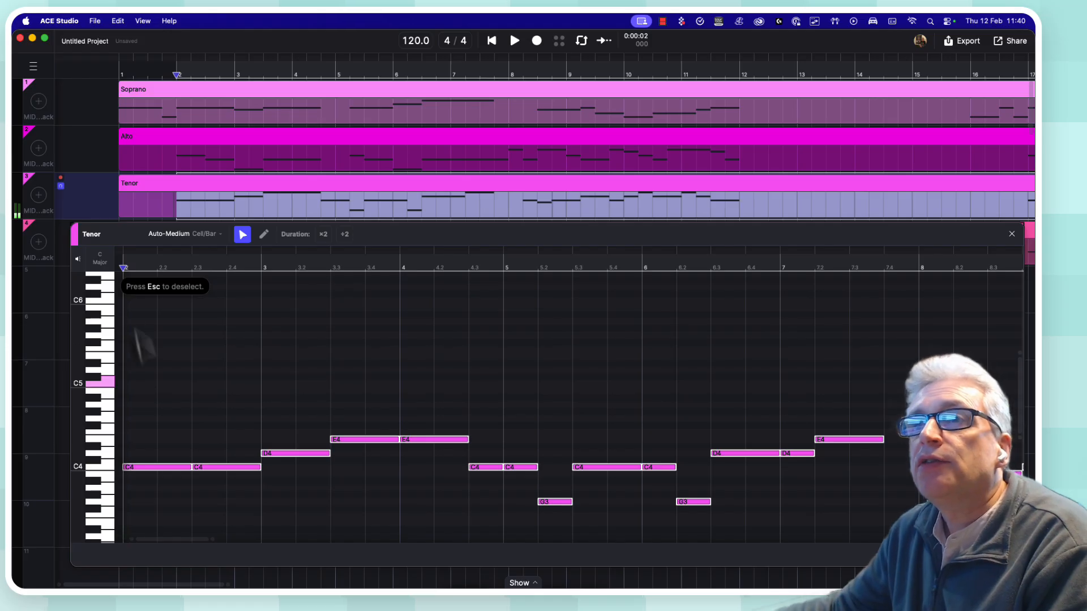
# - Transpose all the Bass notes down one octave, so the second note in bar 2 is D3
pyautogui.scroll(-3, 90, 153)
pyautogui.scroll(2, 91, 153)
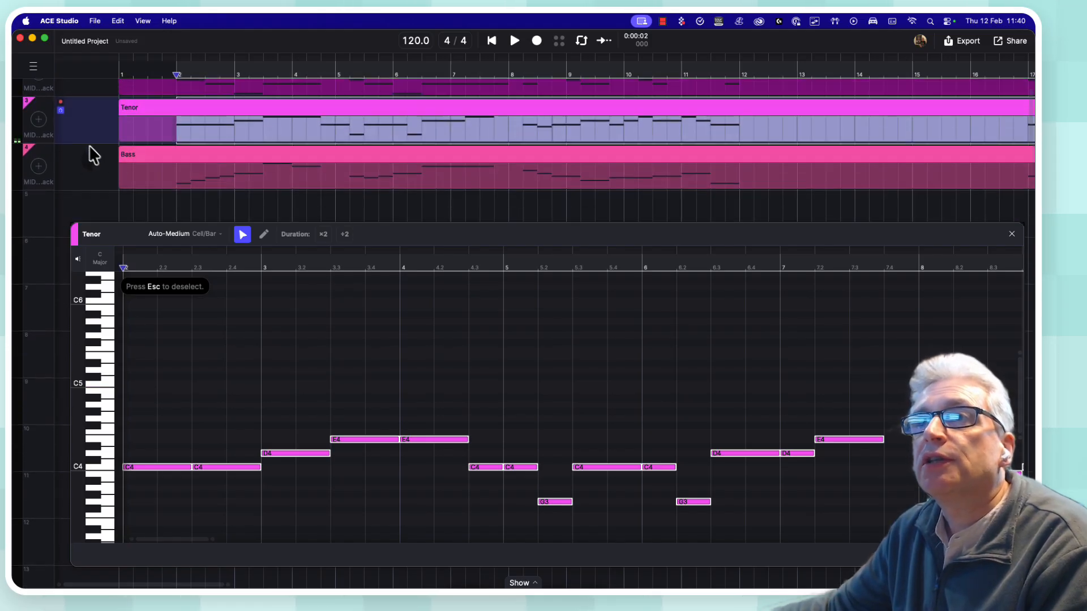
pyautogui.click(147, 164)
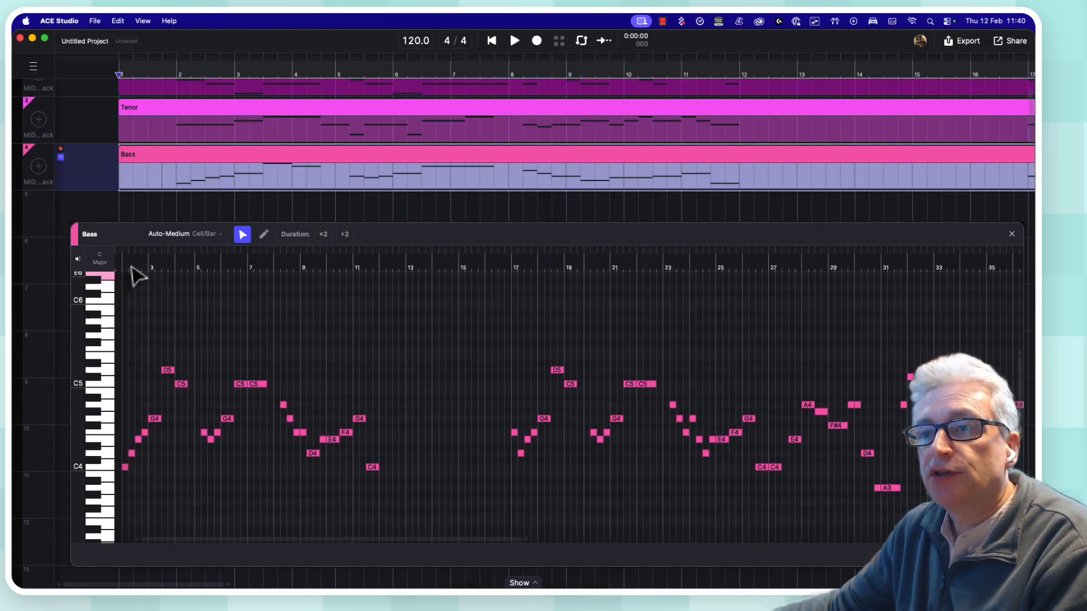
pyautogui.scroll(5, 133, 269)
pyautogui.moveTo(200, 540); pyautogui.dragTo(150, 545)
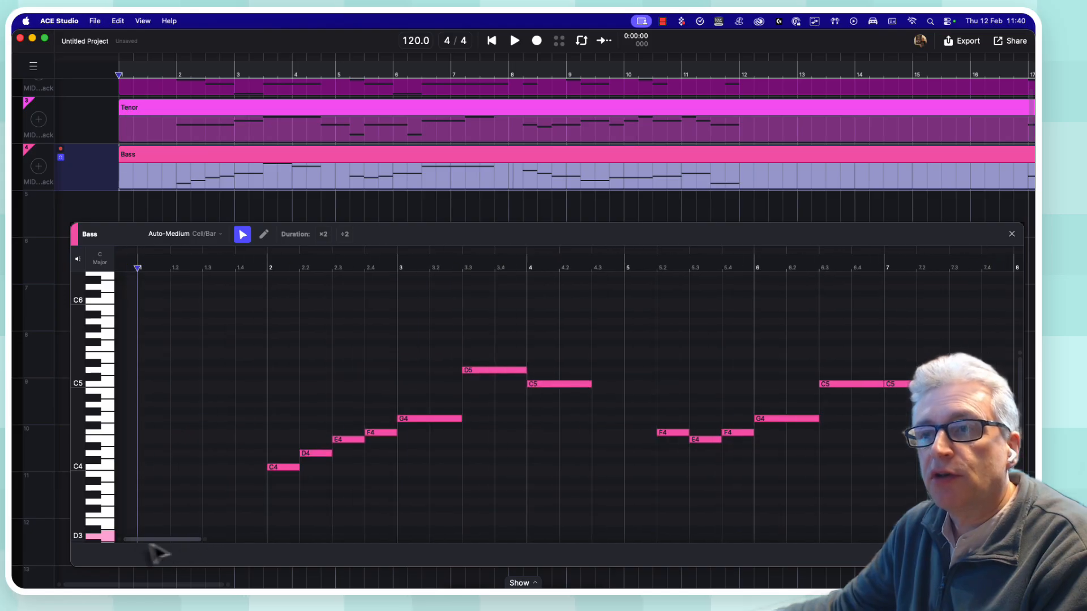
pyautogui.click(283, 468)
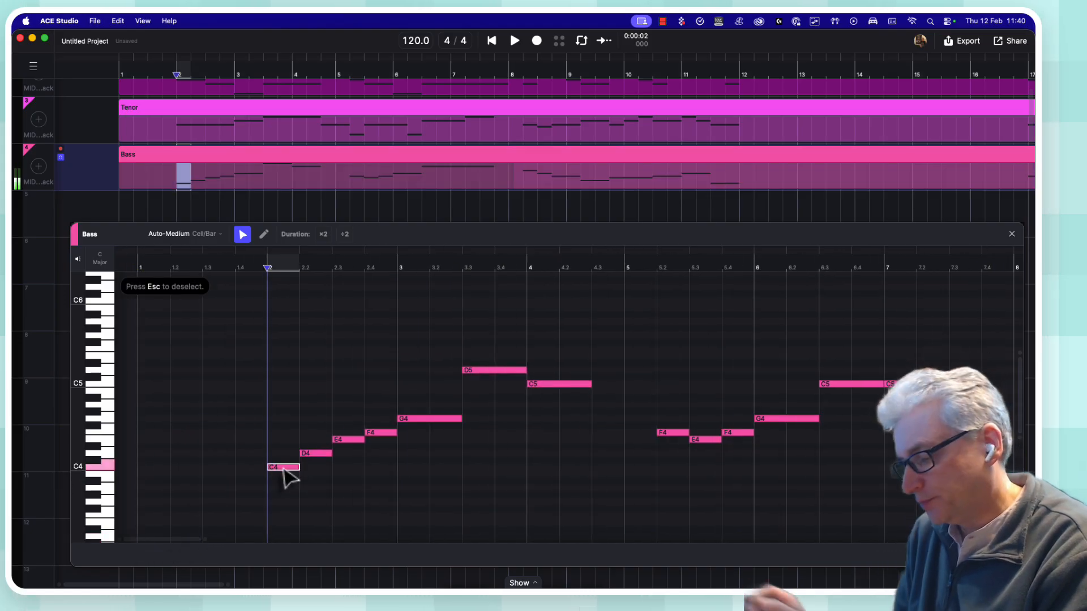
pyautogui.press('super+a')
pyautogui.press('Down')
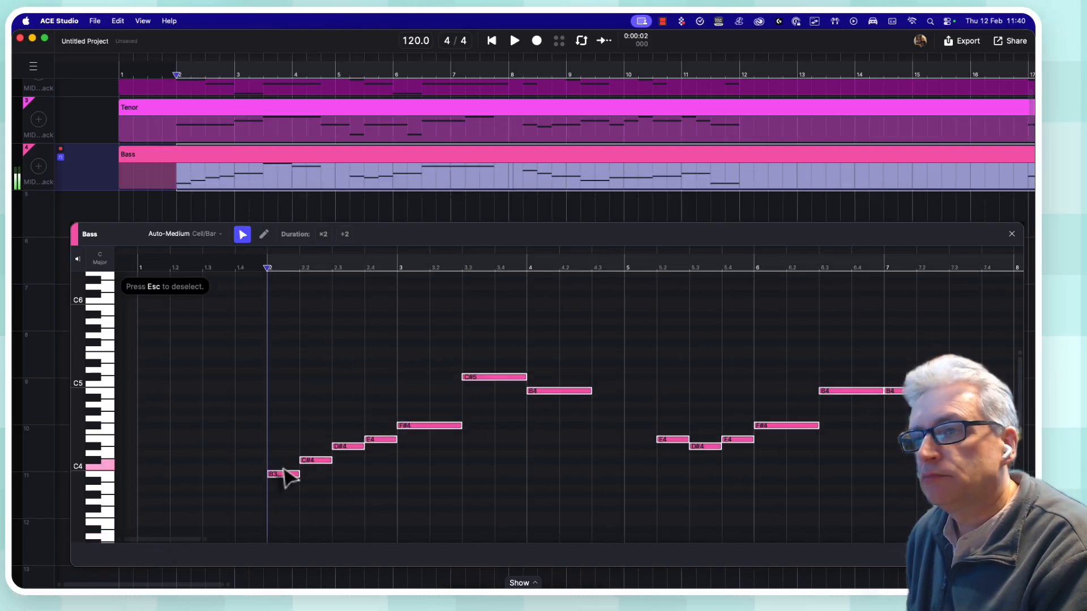
pyautogui.press('Down')
pyautogui.press('Down')
pyautogui.press('Down')
pyautogui.press('Down')
pyautogui.press('Down')
pyautogui.press('Down')
pyautogui.press('Down')
pyautogui.press('Down')
pyautogui.press('Down')
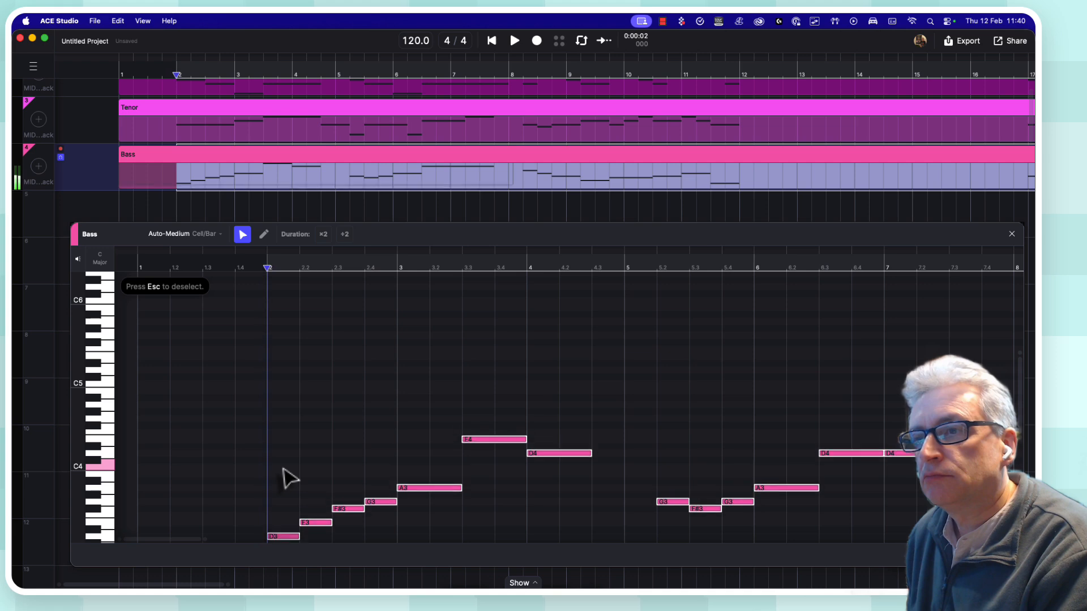
pyautogui.press('Down')
pyautogui.press('Down')
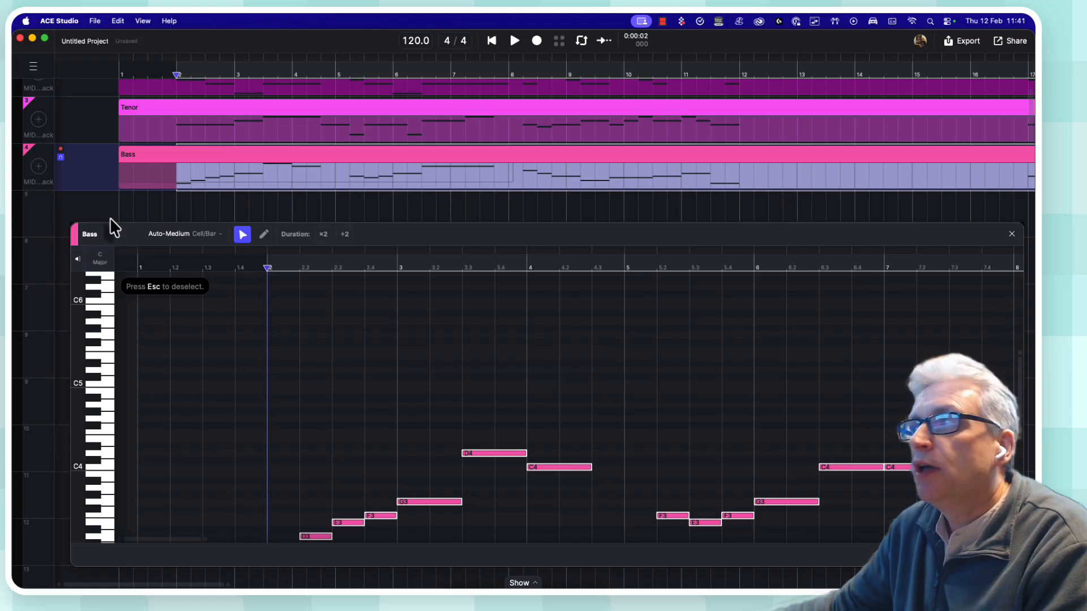
# - Close the note editor and show the mixer controls for the four voice tracks
pyautogui.click(1011, 234)
pyautogui.scroll(3, 109, 274)
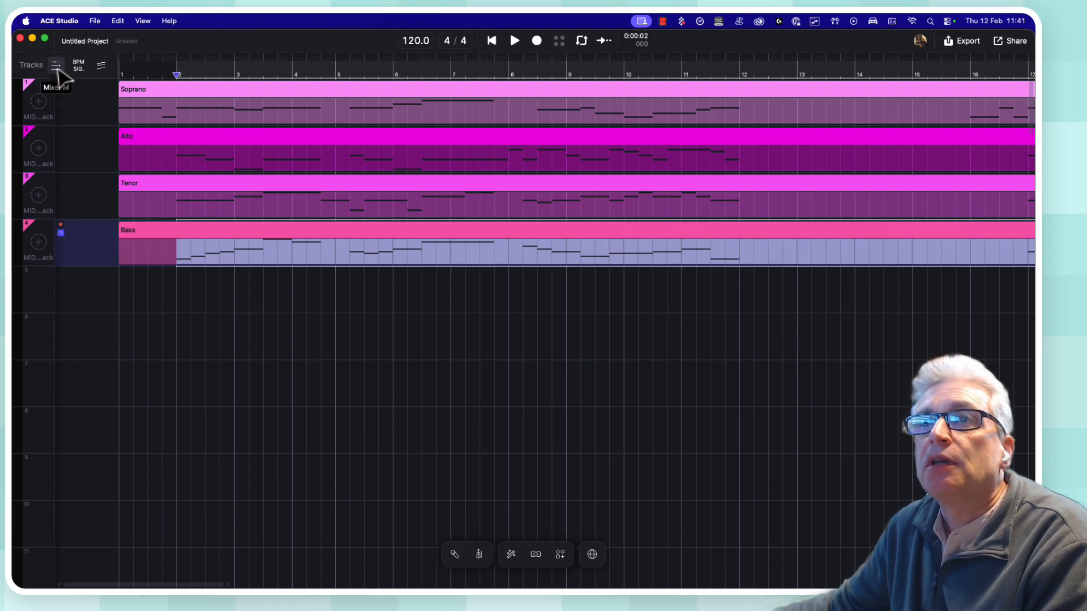
pyautogui.click(57, 65)
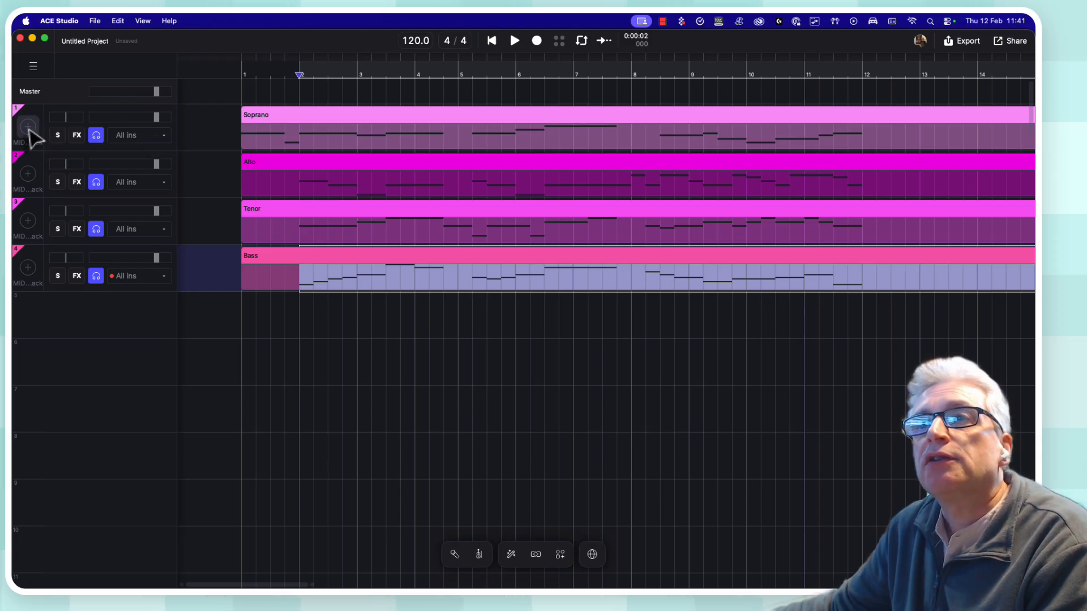
# - Start generating a vocal from the Soprano track's MIDI and browse the Cloned, Community, Blended and Choir voices before returning to Pre-made
pyautogui.click(27, 127)
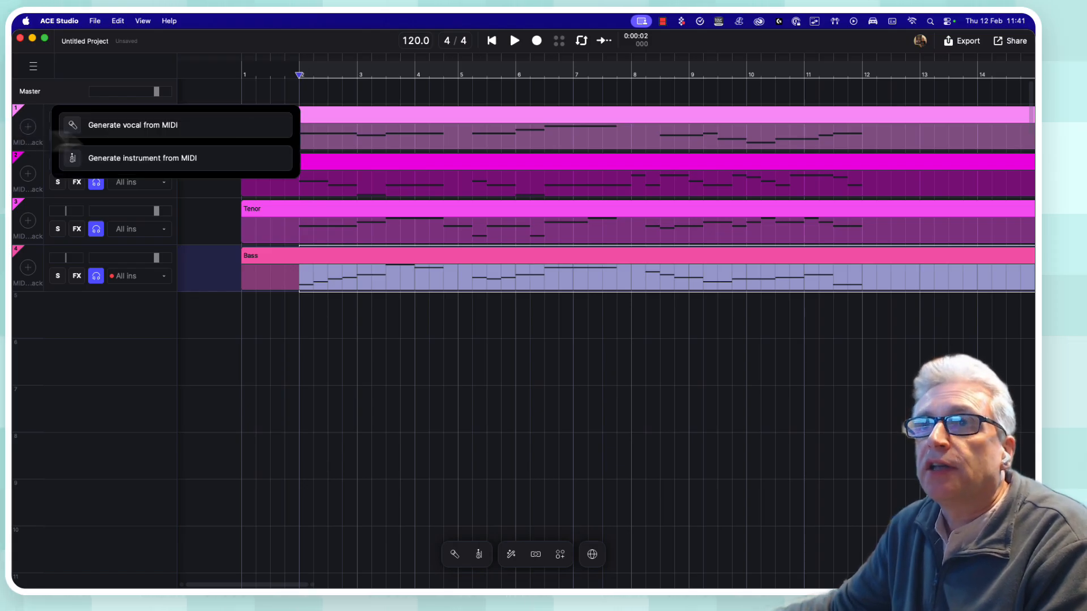
pyautogui.click(217, 136)
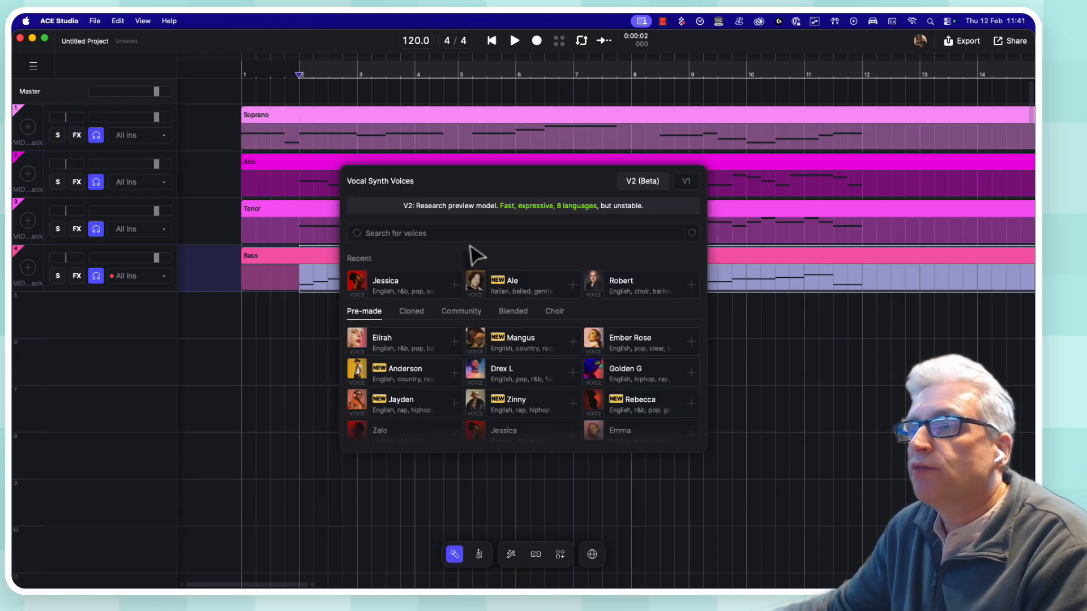
pyautogui.click(411, 312)
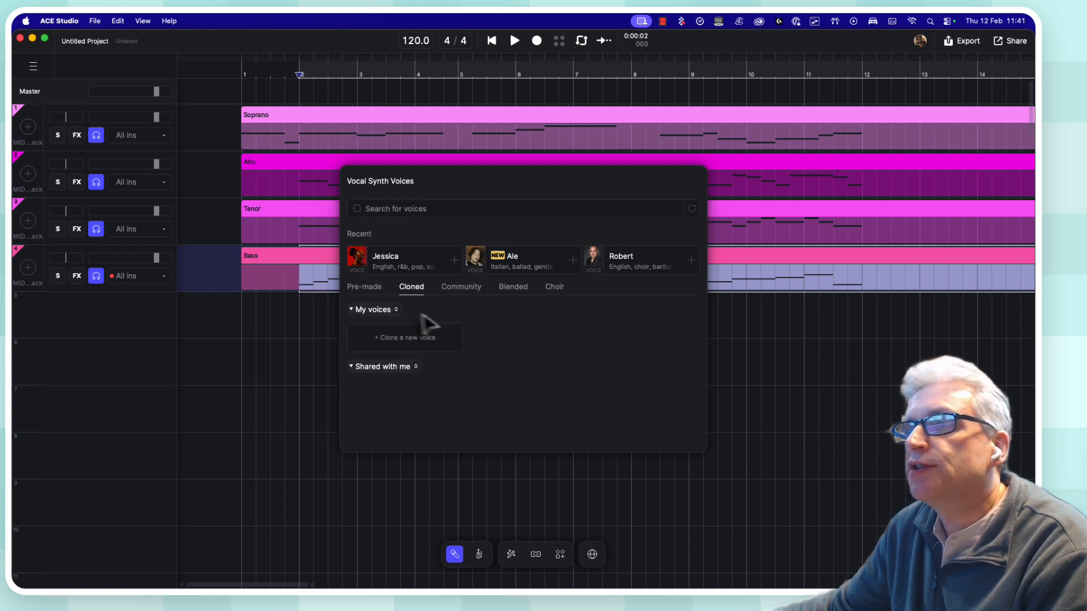
pyautogui.click(462, 289)
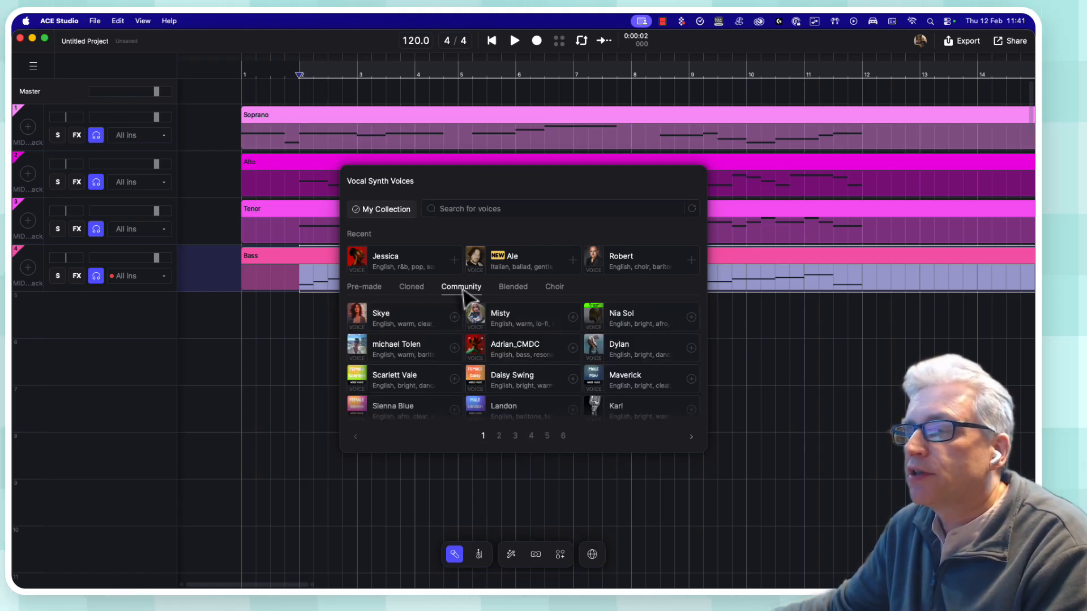
pyautogui.click(514, 289)
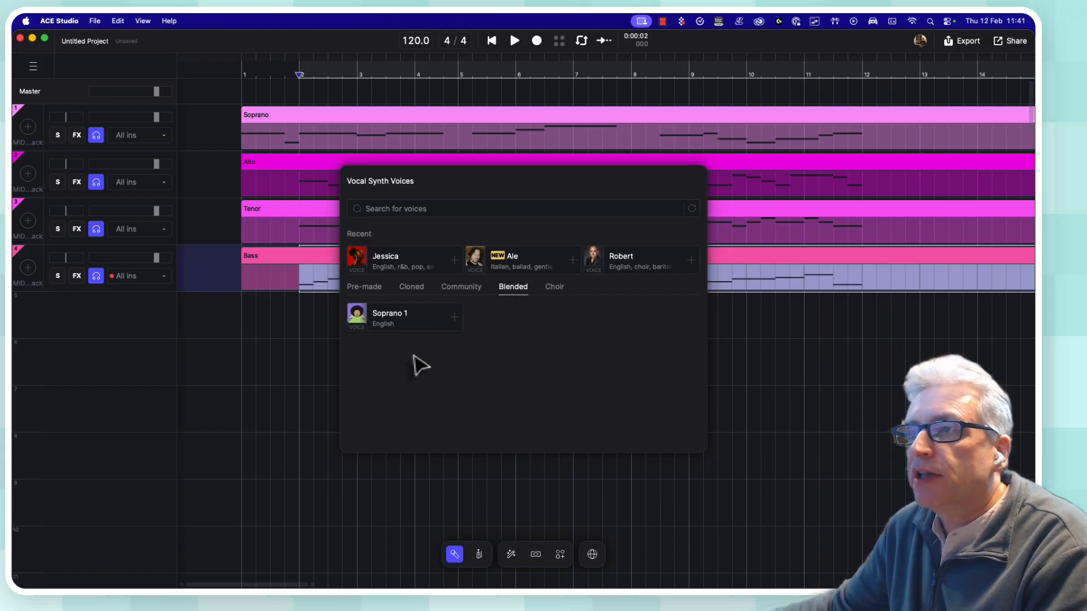
pyautogui.click(553, 288)
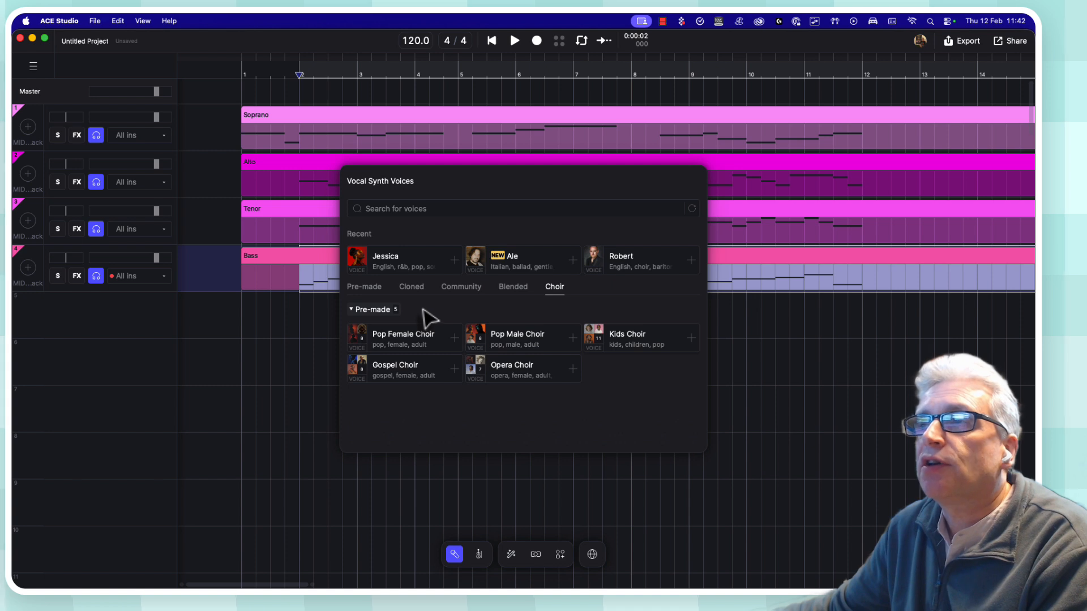
pyautogui.click(364, 286)
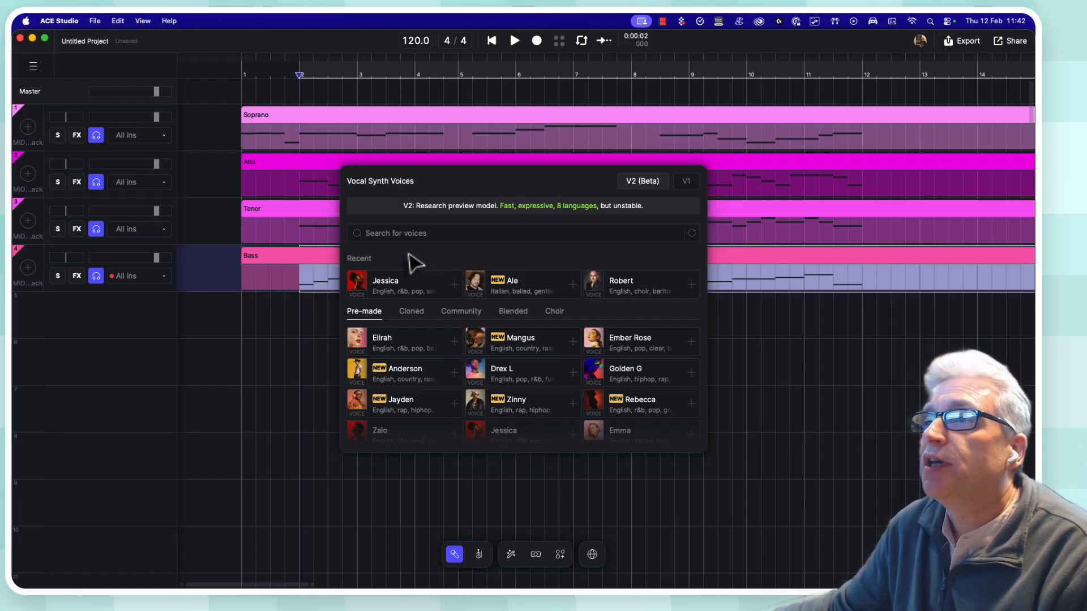
# - Filter the pre-made vocal synth voices to the soprano key range
pyautogui.click(459, 233)
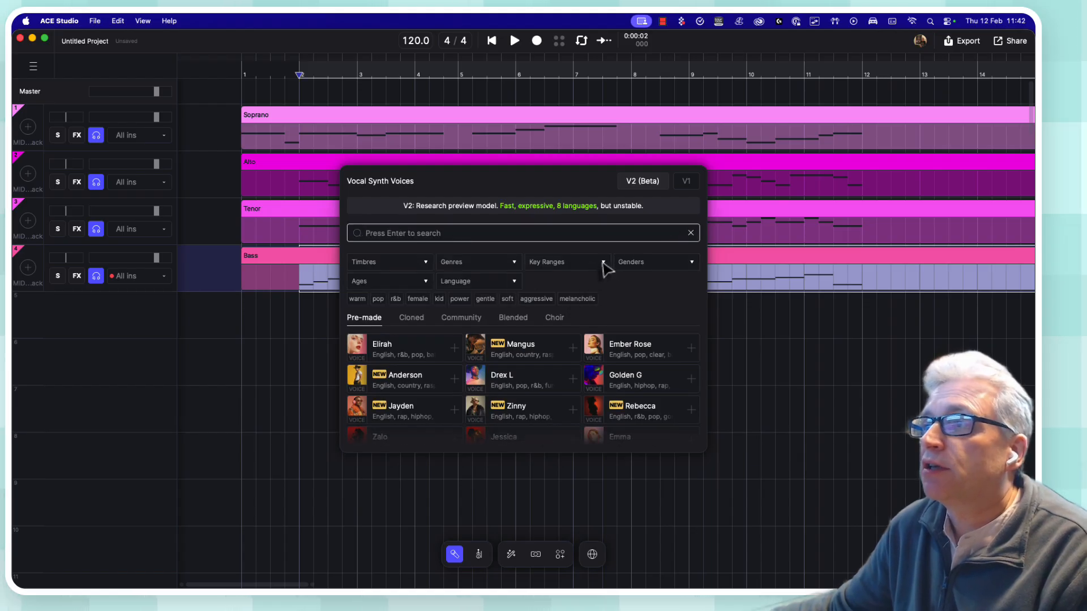
pyautogui.click(603, 263)
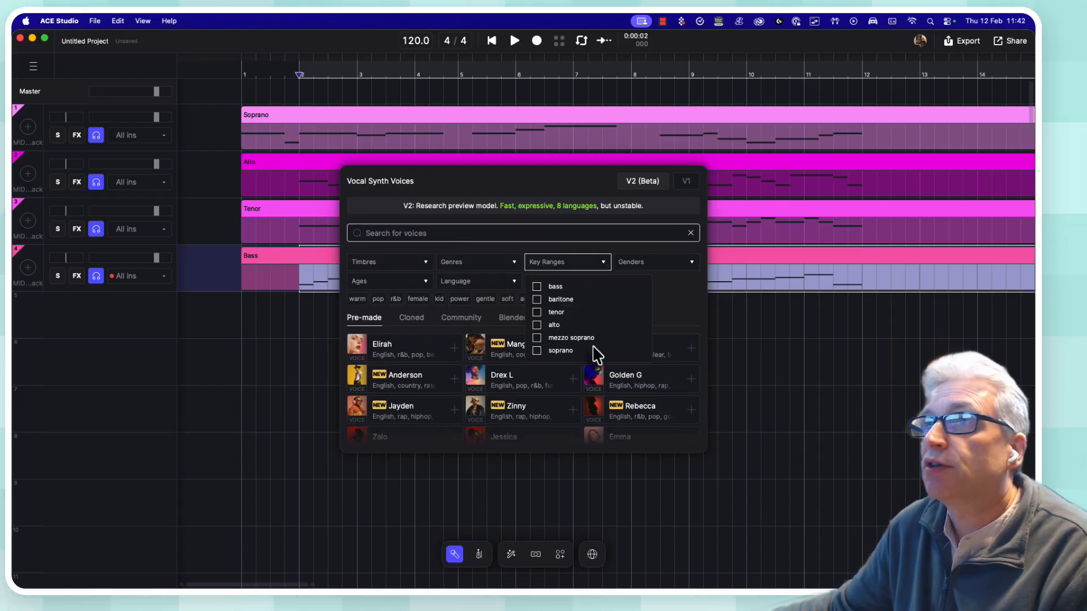
pyautogui.click(537, 351)
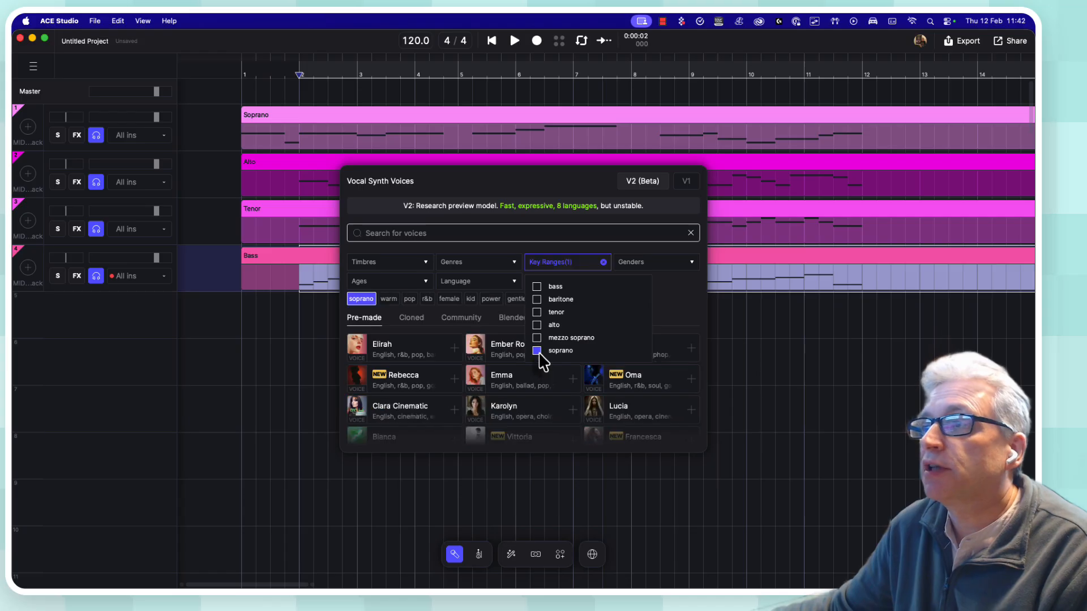
pyautogui.click(685, 311)
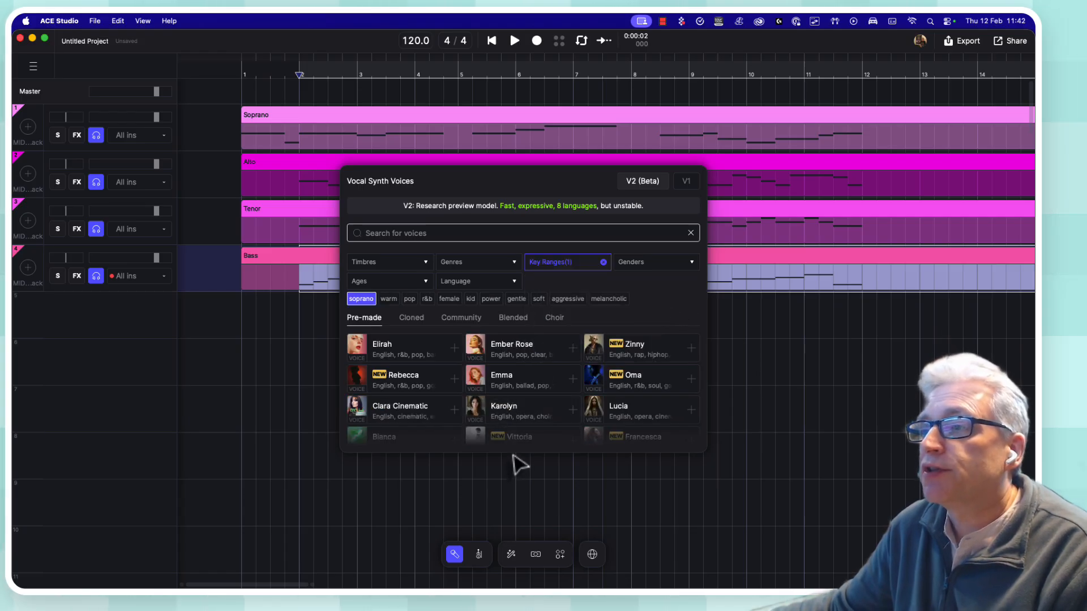
# - Assign the Karolyn voice to the Soprano track and solo that track
pyautogui.scroll(-2, 529, 412)
pyautogui.scroll(2, 532, 408)
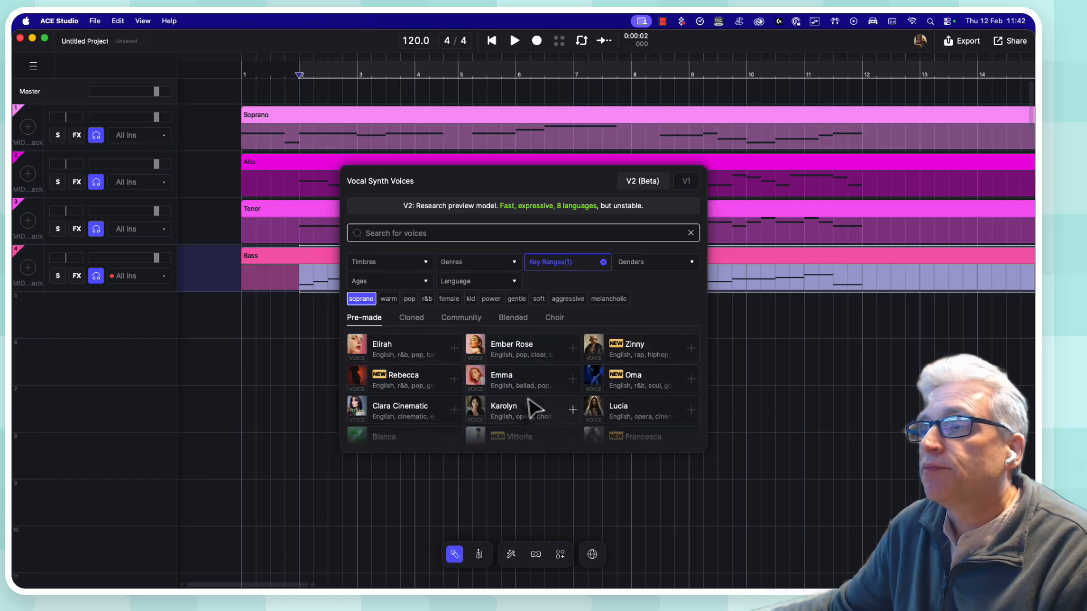
pyautogui.scroll(-2, 527, 399)
pyautogui.moveTo(474, 378)
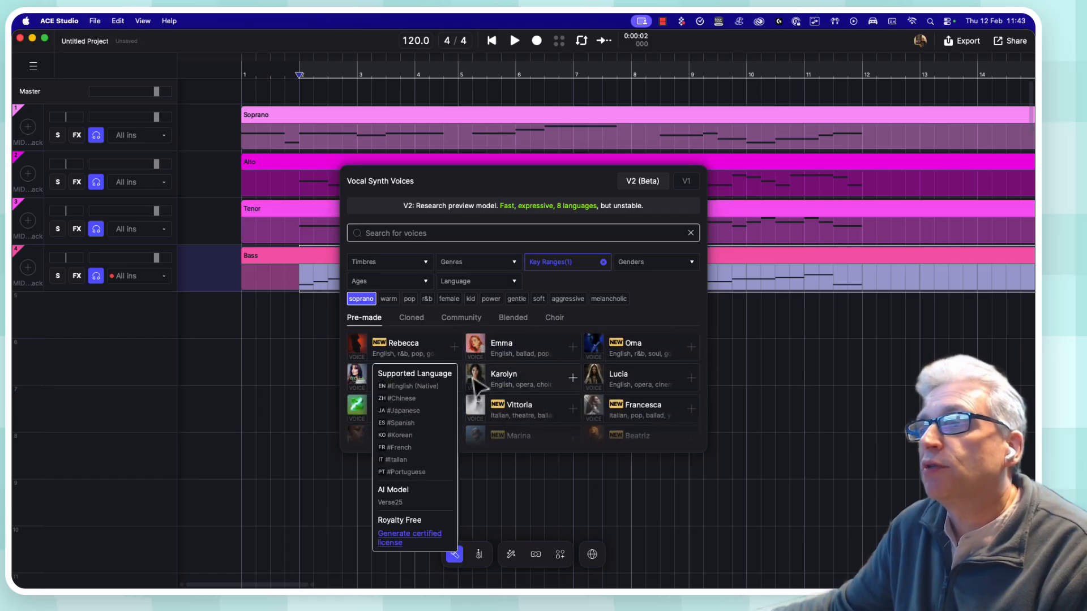
pyautogui.click(573, 379)
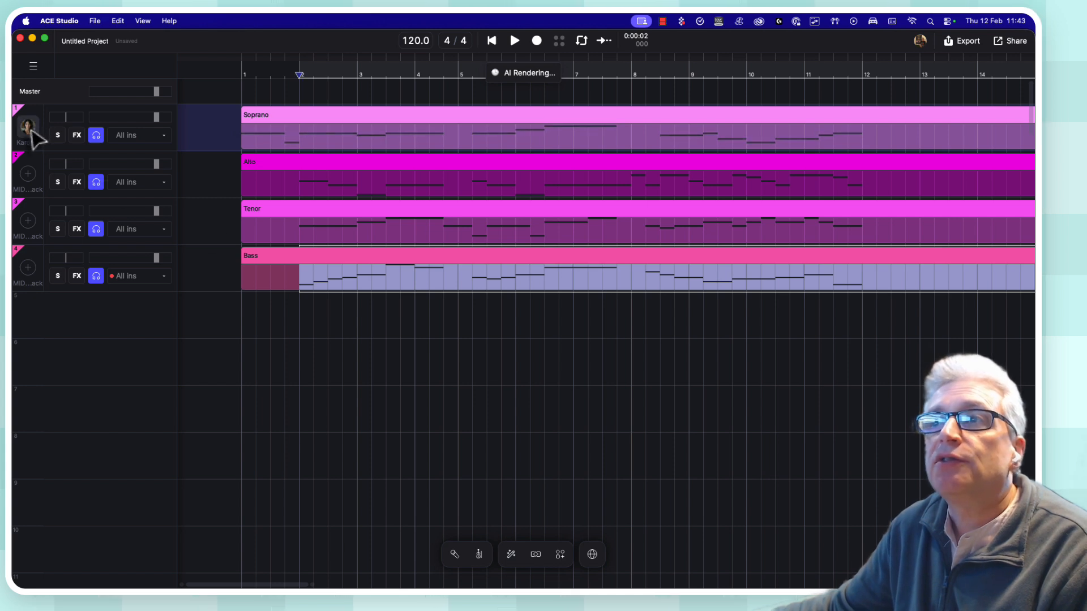
pyautogui.click(58, 136)
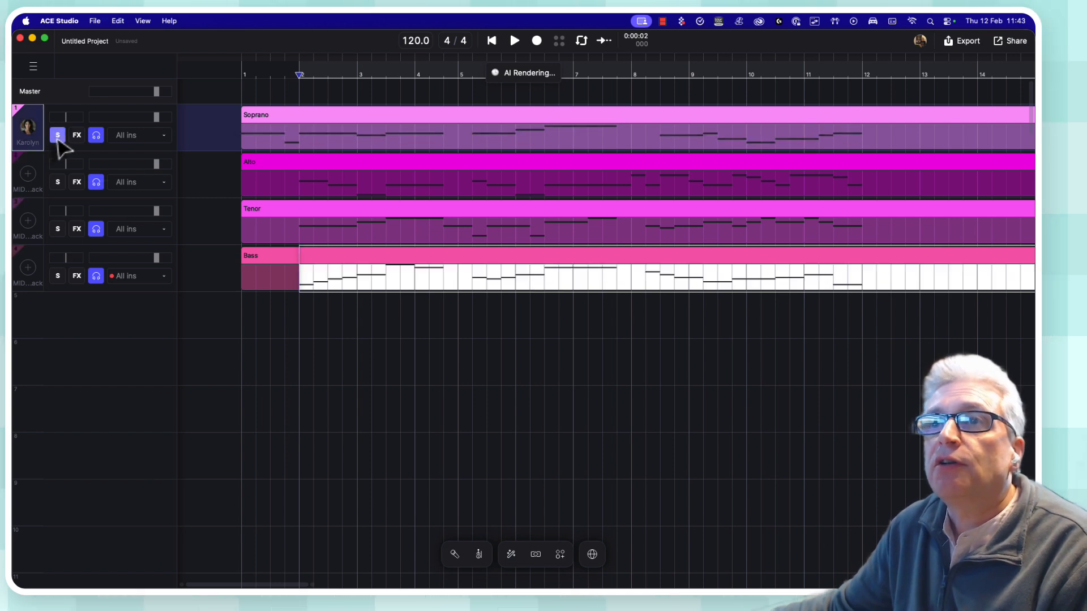
# - Audition the soloed Soprano track from bar 1 and turn off its solo
pyautogui.moveTo(298, 74)
pyautogui.mouseDown()
pyautogui.moveTo(243, 74)
pyautogui.moveTo(297, 77)
pyautogui.mouseUp()
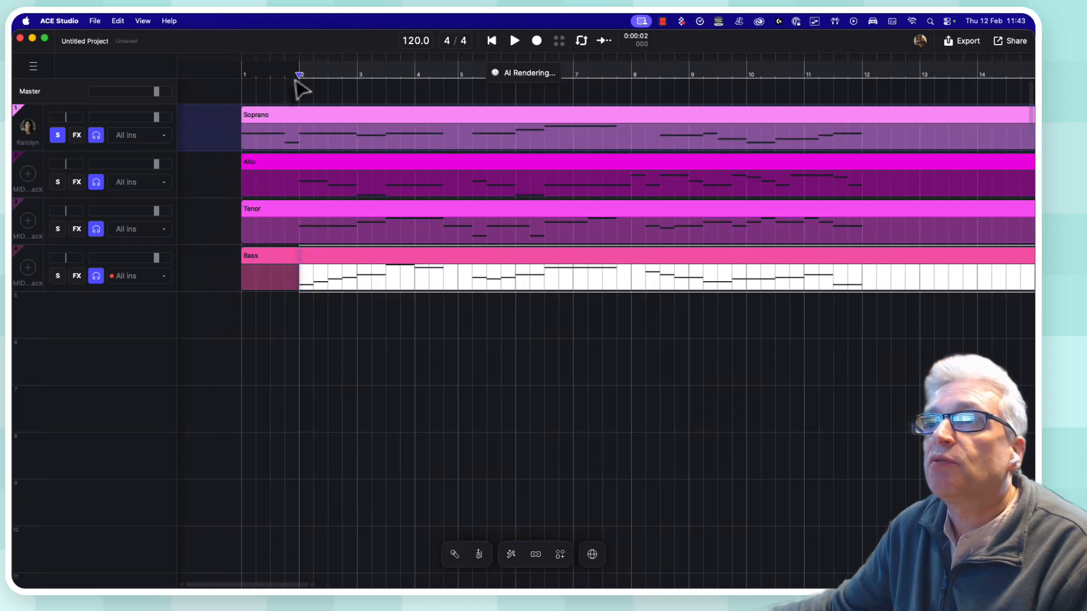
pyautogui.click(245, 77)
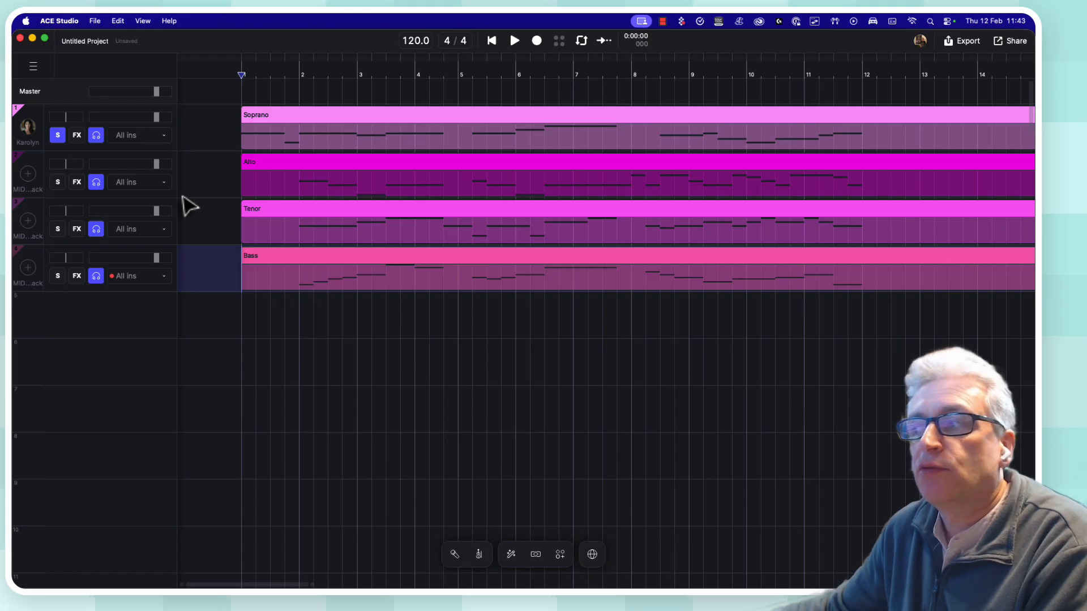
pyautogui.press('space')
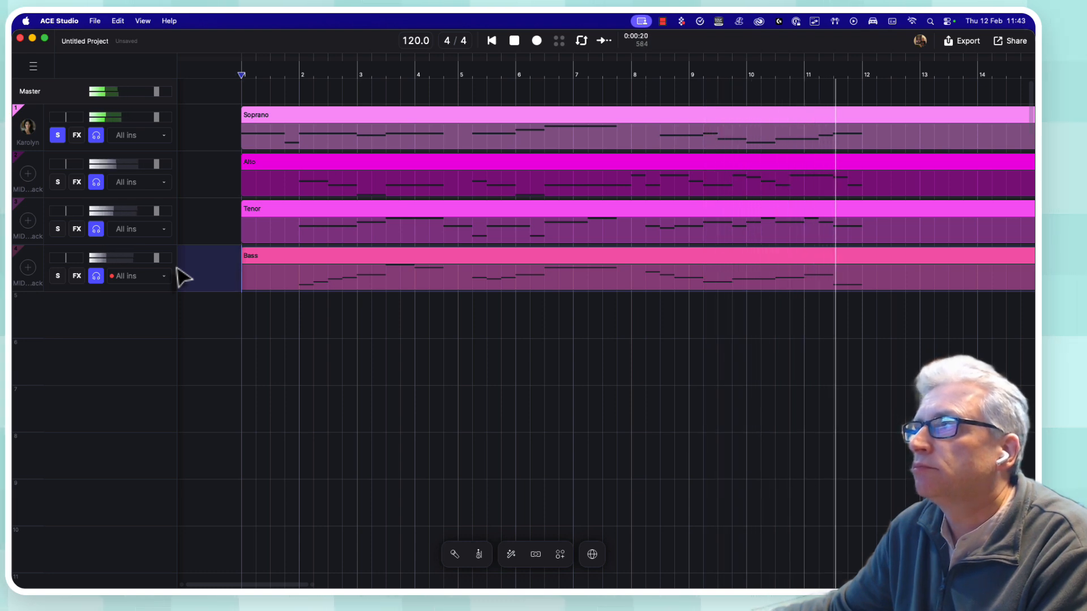
pyautogui.press('space')
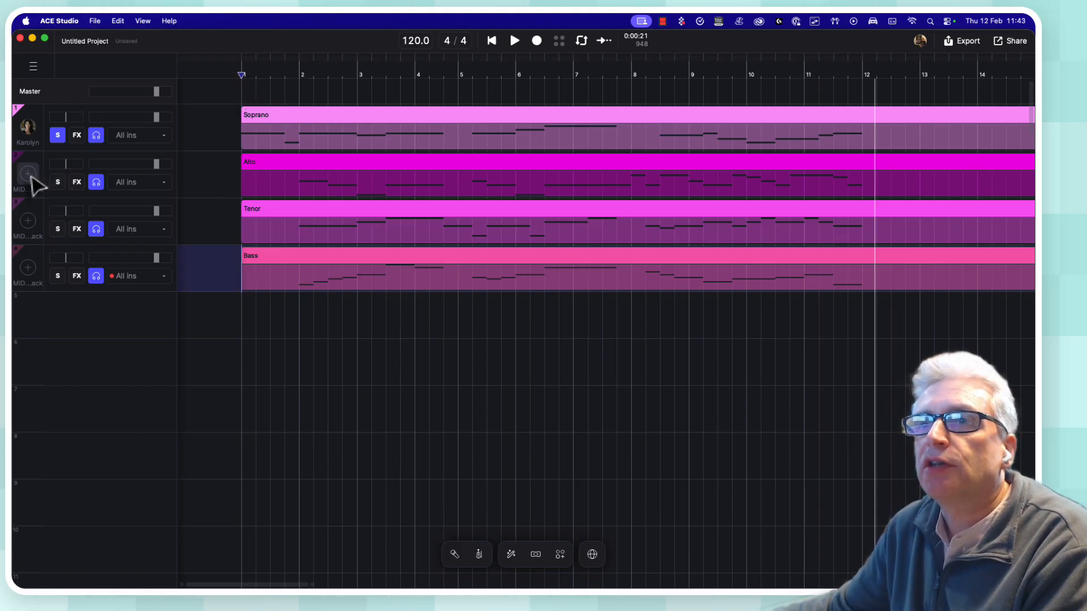
pyautogui.click(58, 136)
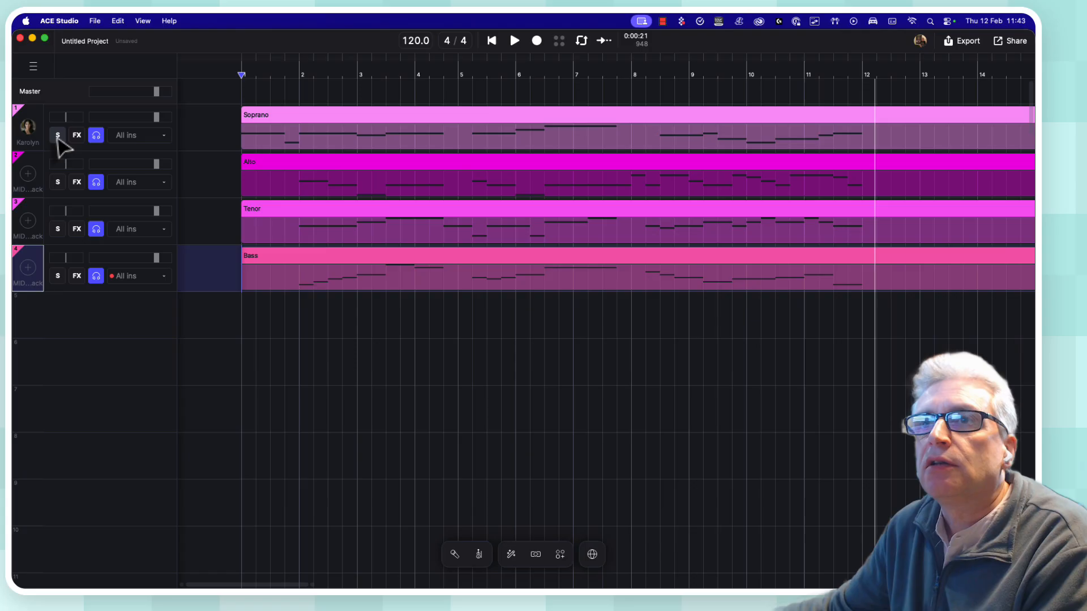
# - Start generating a vocal from the Alto track's MIDI and filter the voices to the mezzo soprano key range only
pyautogui.click(27, 177)
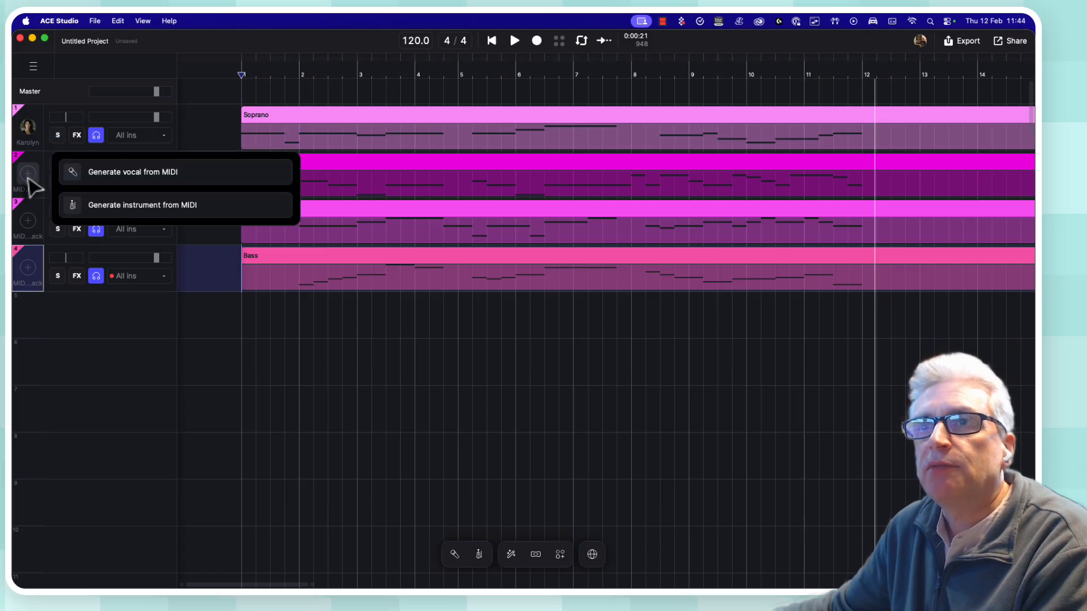
pyautogui.click(122, 180)
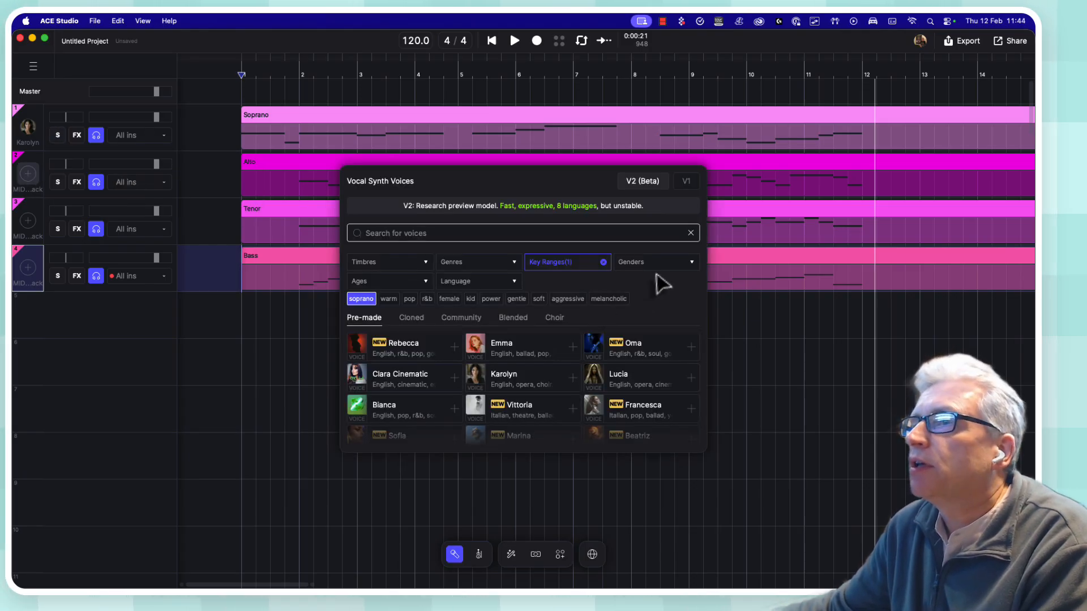
pyautogui.click(589, 263)
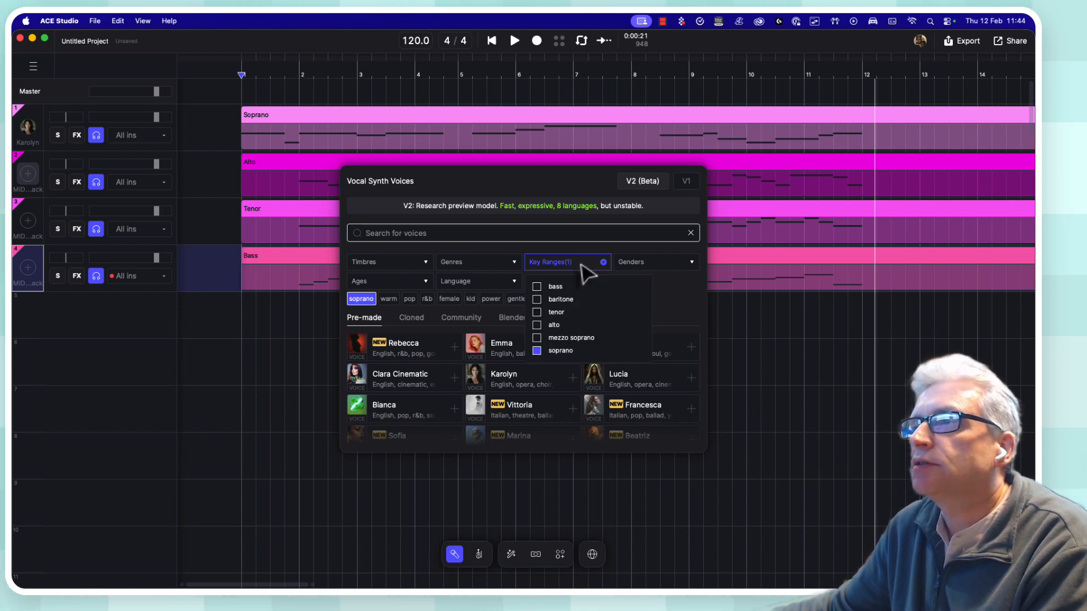
pyautogui.click(538, 338)
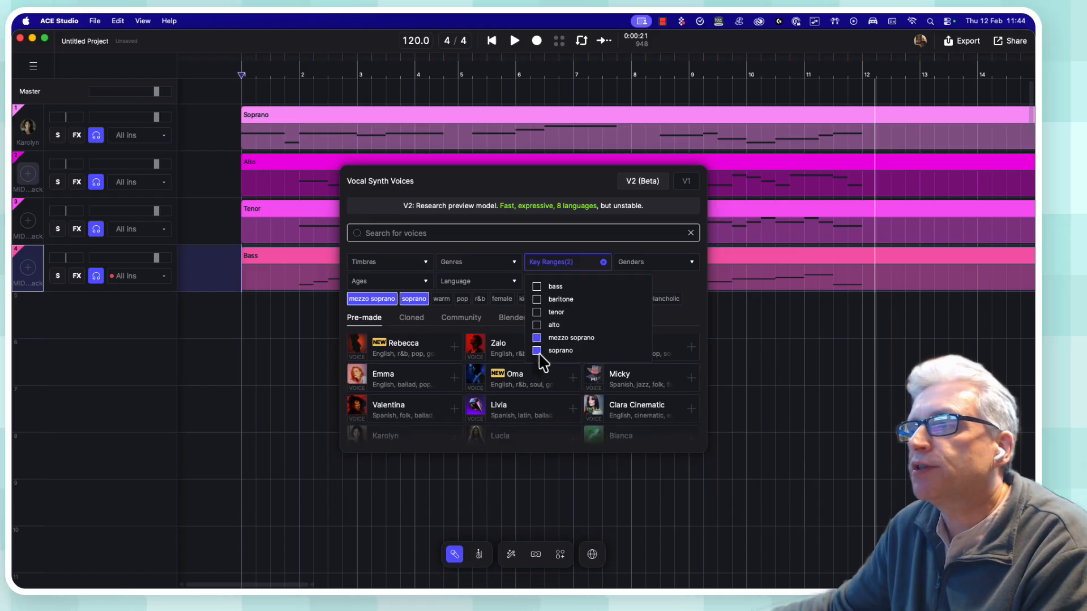
pyautogui.click(537, 351)
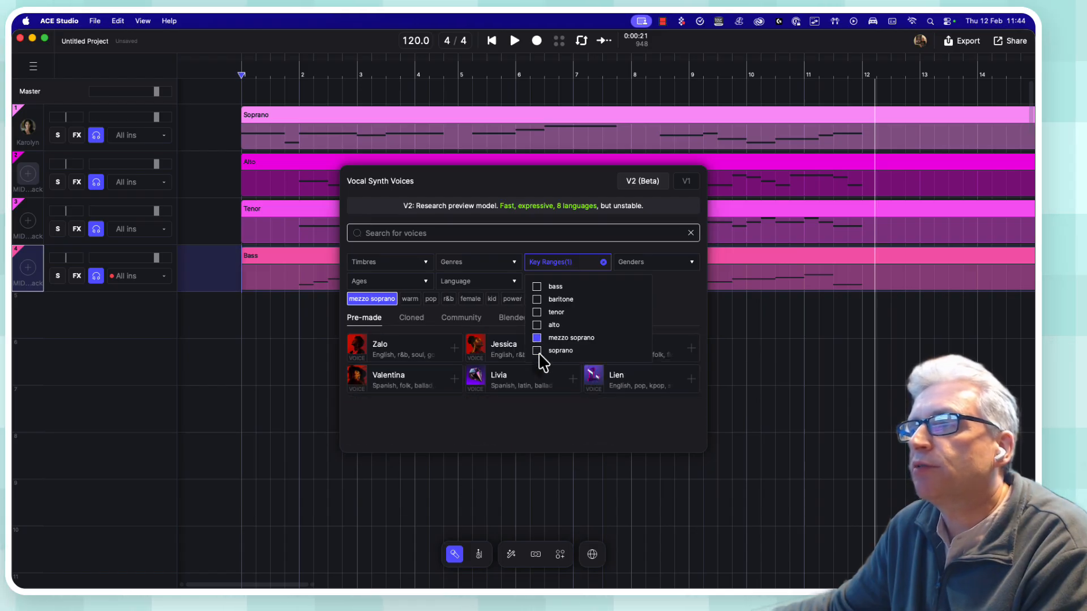
pyautogui.click(679, 320)
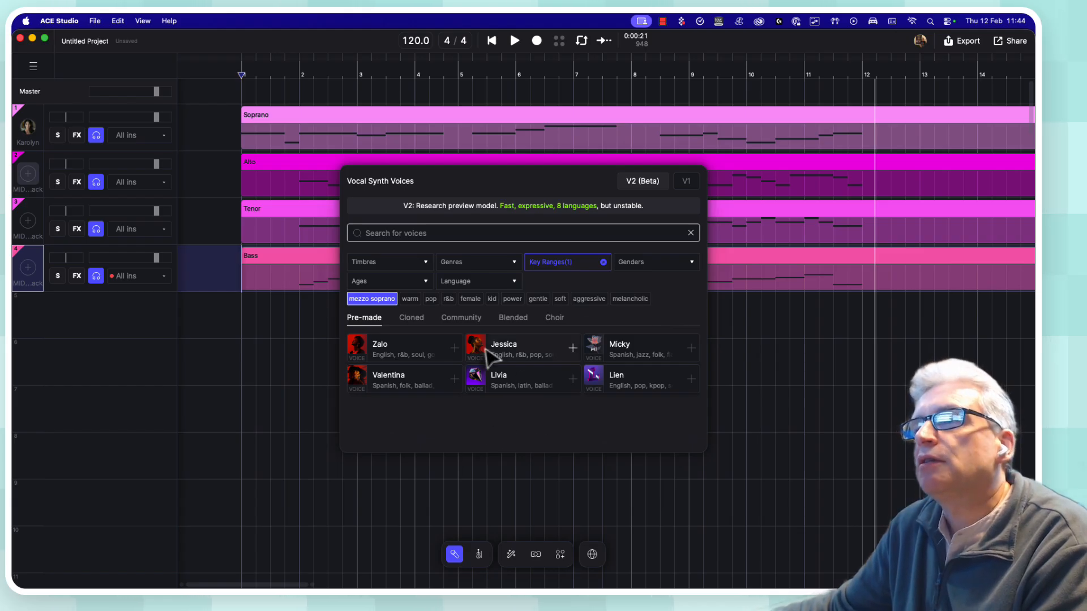
# - Assign the Jessica voice to the Alto track and audition that track soloed
pyautogui.moveTo(481, 349)
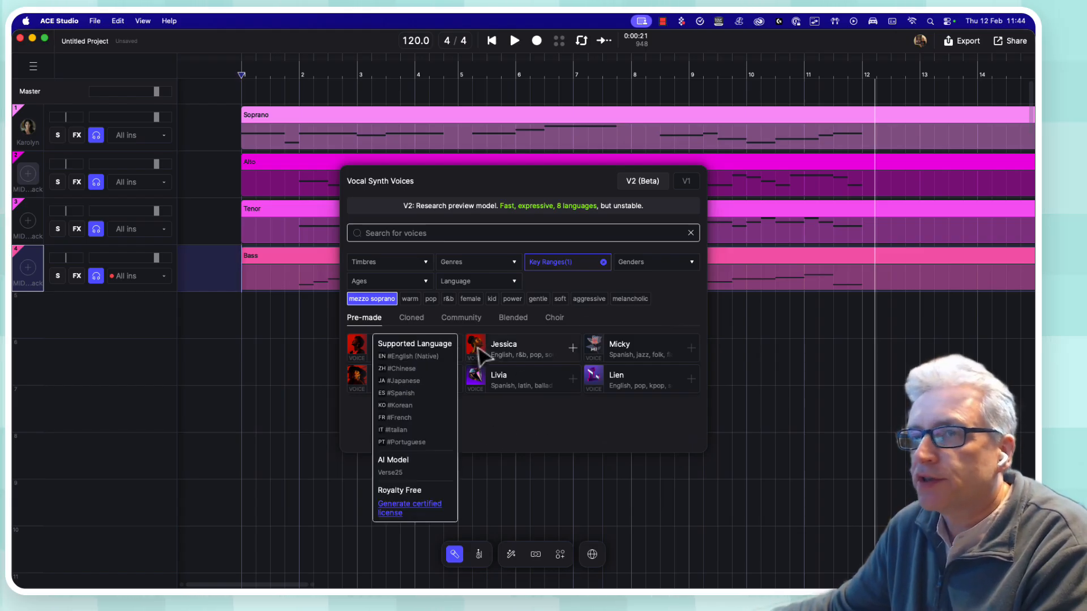
pyautogui.click(573, 347)
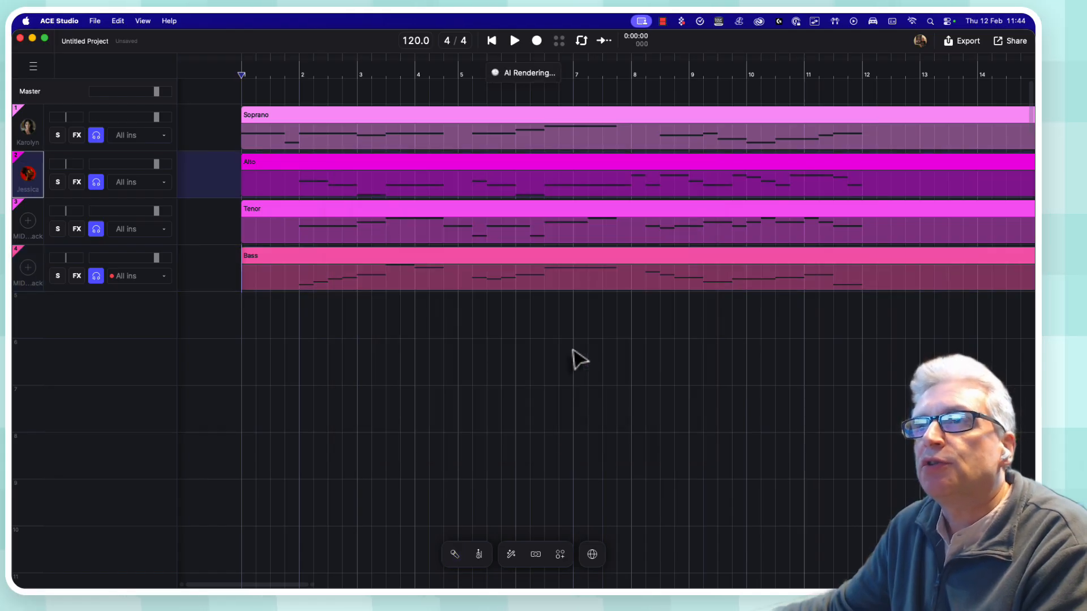
pyautogui.click(58, 182)
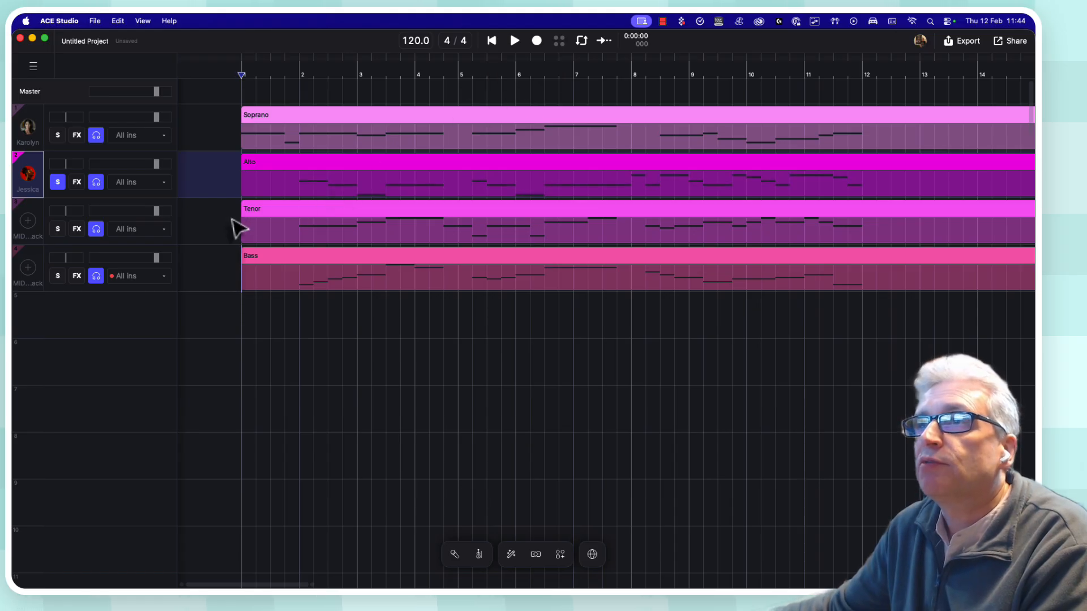
pyautogui.press('space')
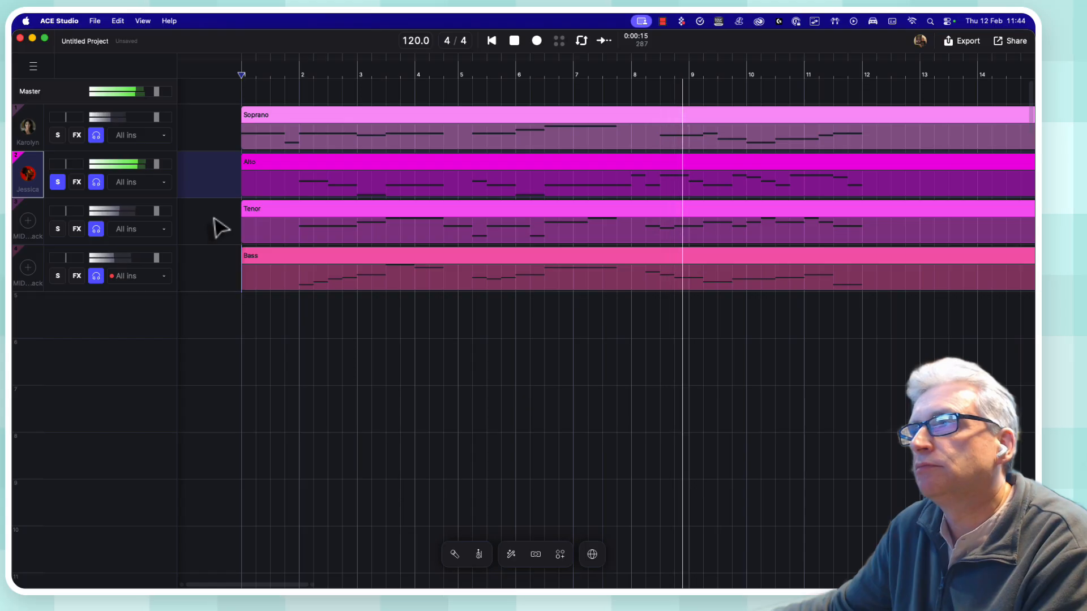
pyautogui.press('space')
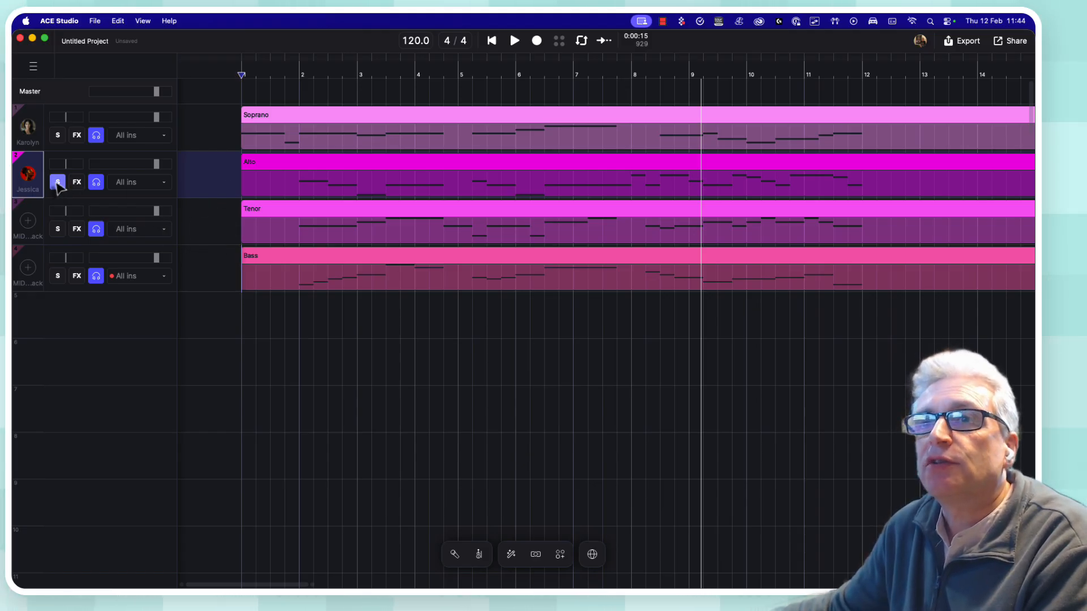
# - Start generating a vocal from the Tenor track's MIDI and filter the voices to the tenor key range only
pyautogui.click(29, 221)
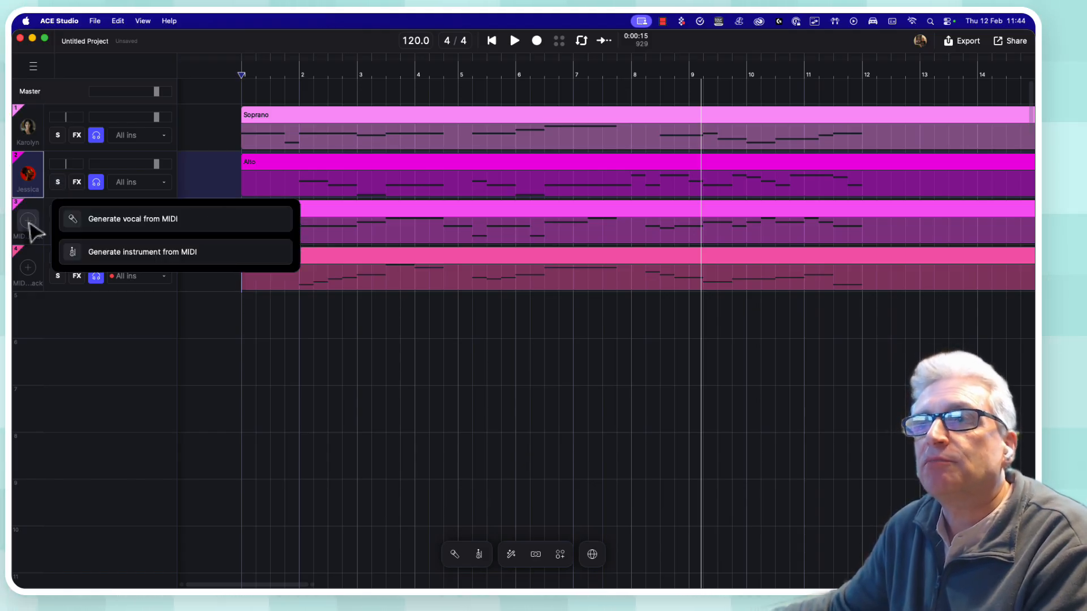
pyautogui.click(114, 223)
pyautogui.click(570, 262)
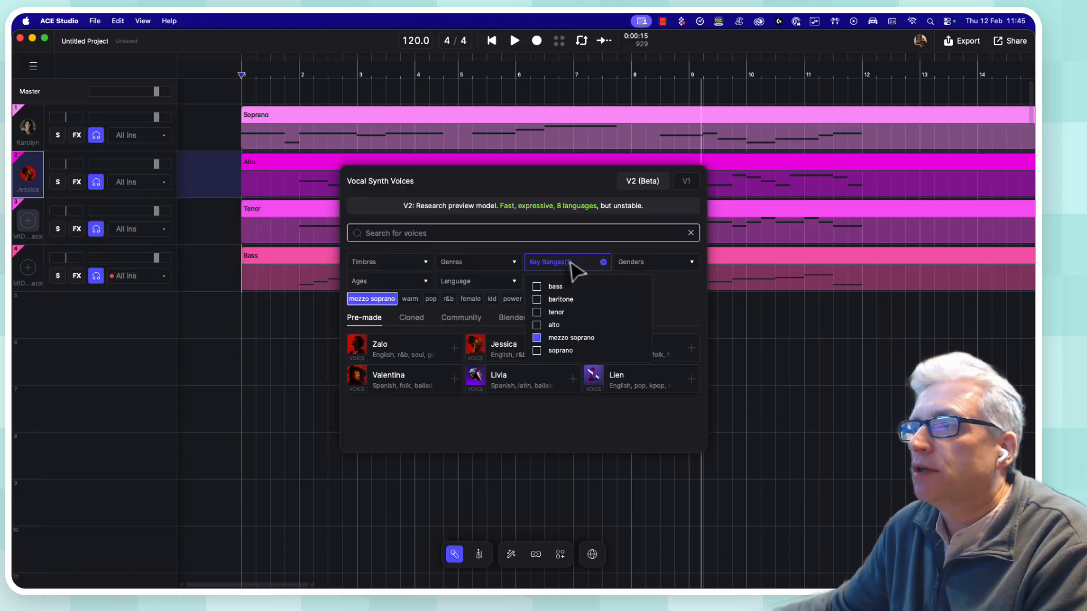
pyautogui.click(538, 313)
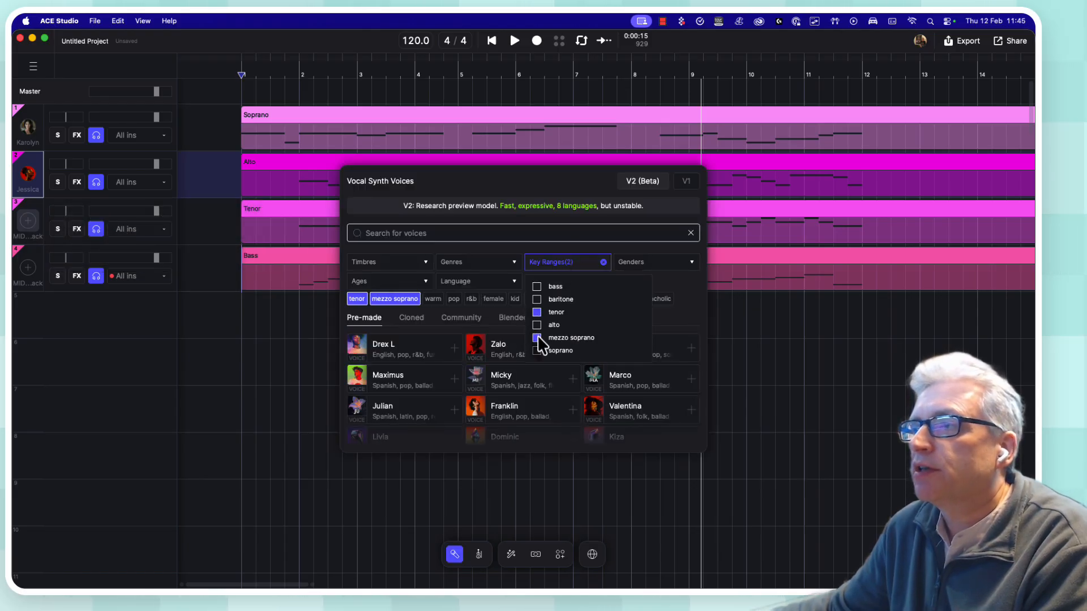
pyautogui.click(538, 339)
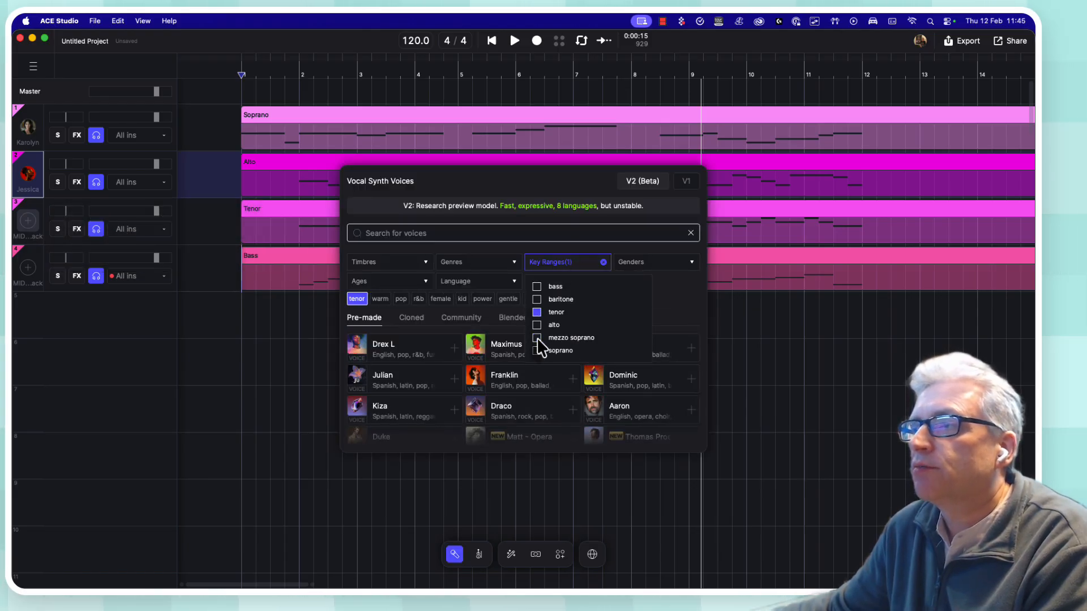
pyautogui.click(677, 304)
# - Assign the Aaron voice to the Tenor track and audition that track soloed from just before bar 2
pyautogui.scroll(-4, 513, 391)
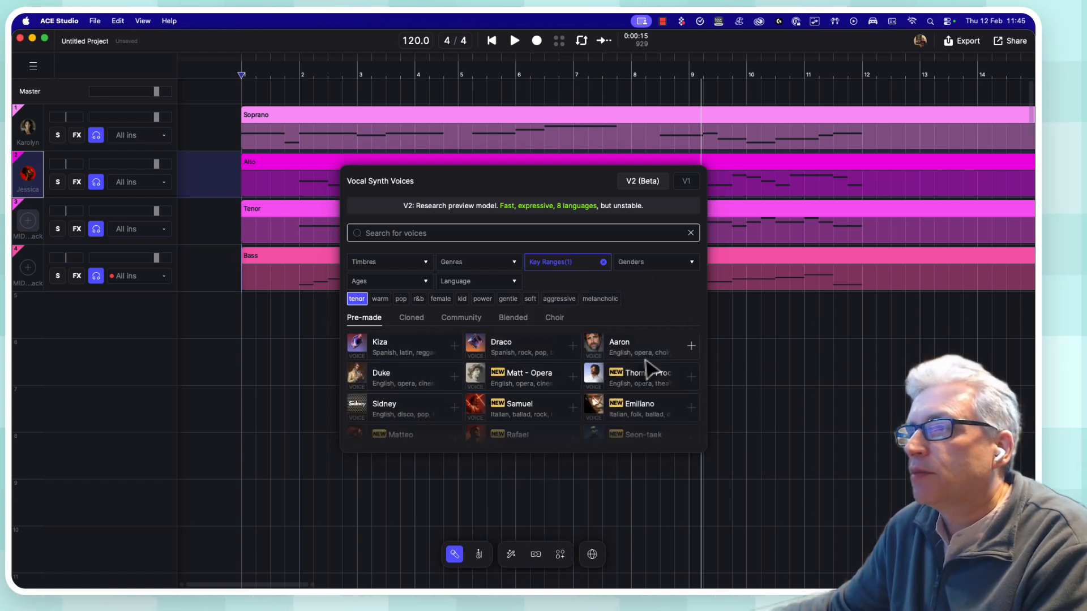
pyautogui.scroll(1, 634, 378)
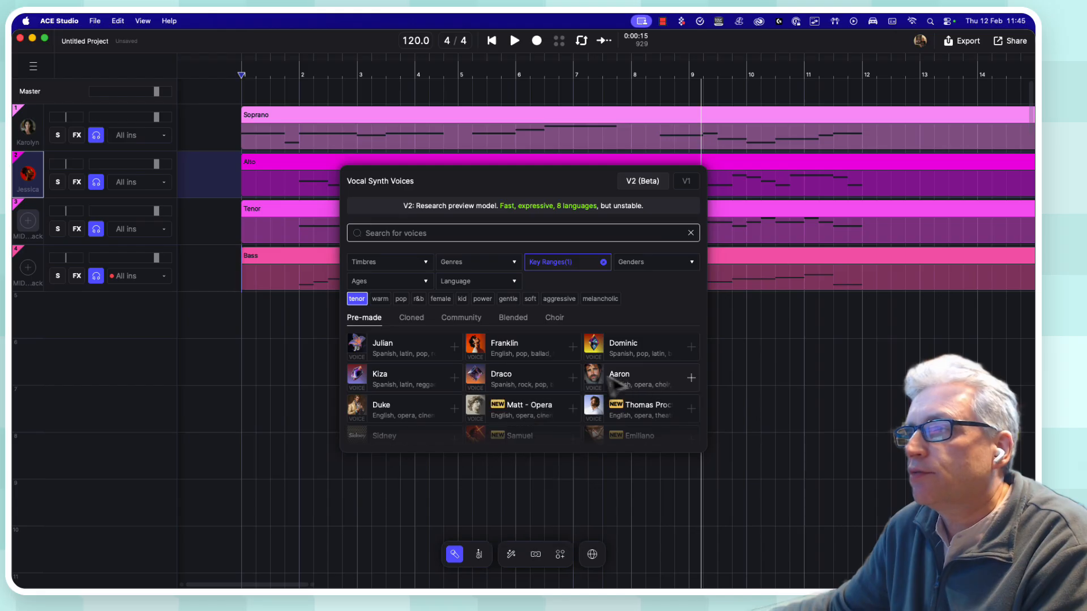
pyautogui.click(692, 378)
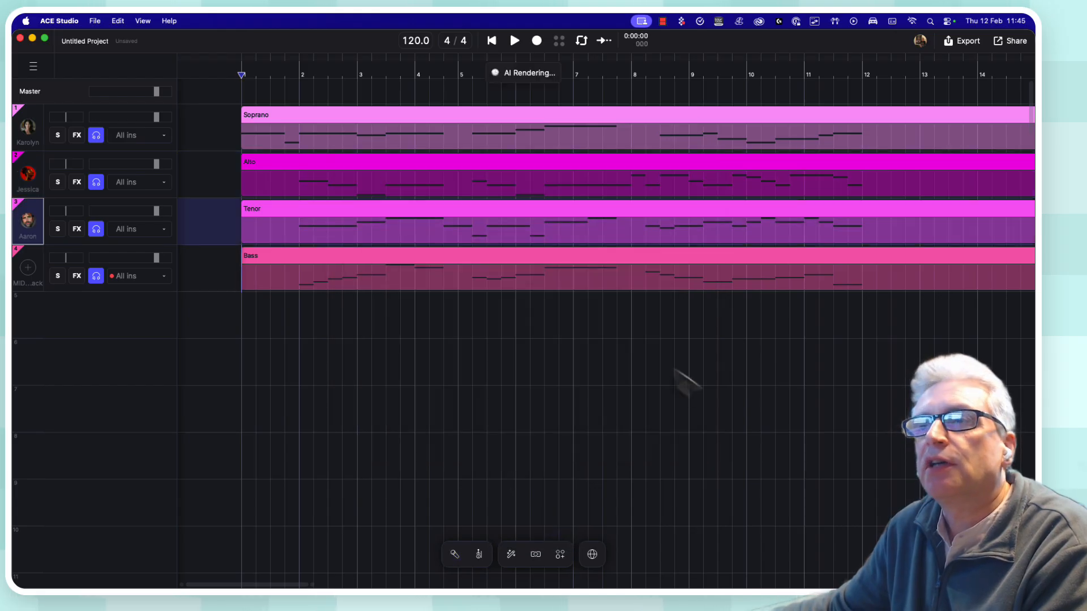
pyautogui.click(59, 229)
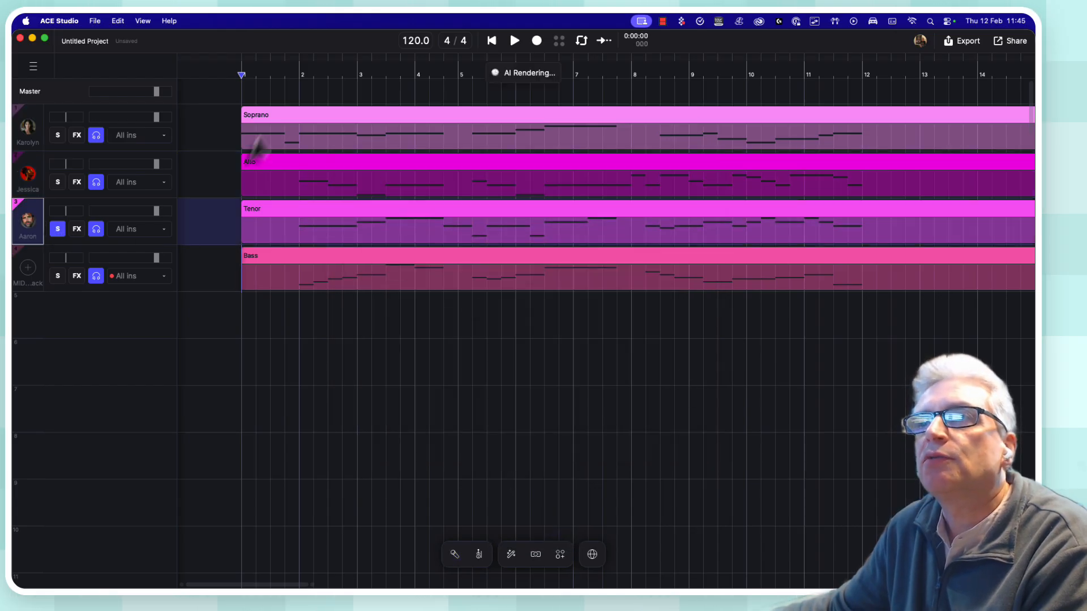
pyautogui.click(285, 76)
pyautogui.press('space')
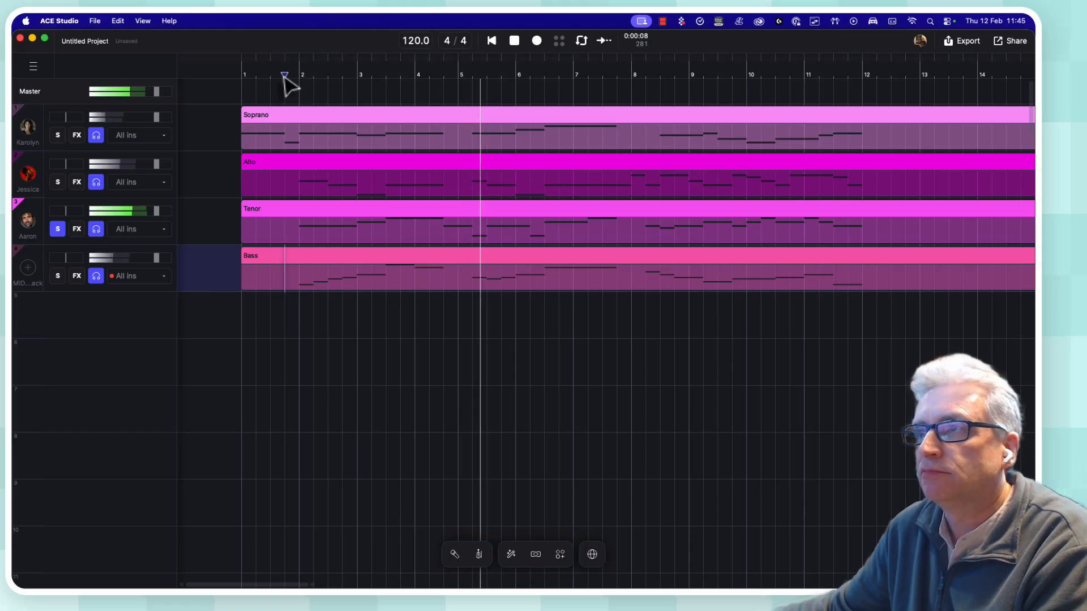
pyautogui.press('space')
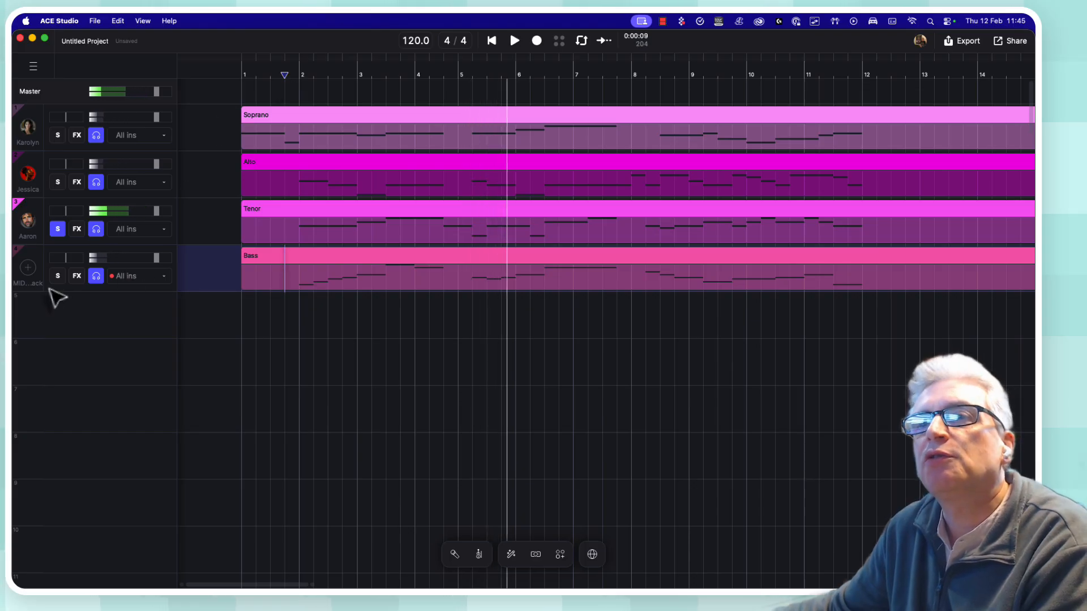
# - Start generating a vocal from the Bass track's MIDI and filter the voices to the baritone key range only
pyautogui.click(28, 267)
pyautogui.click(181, 267)
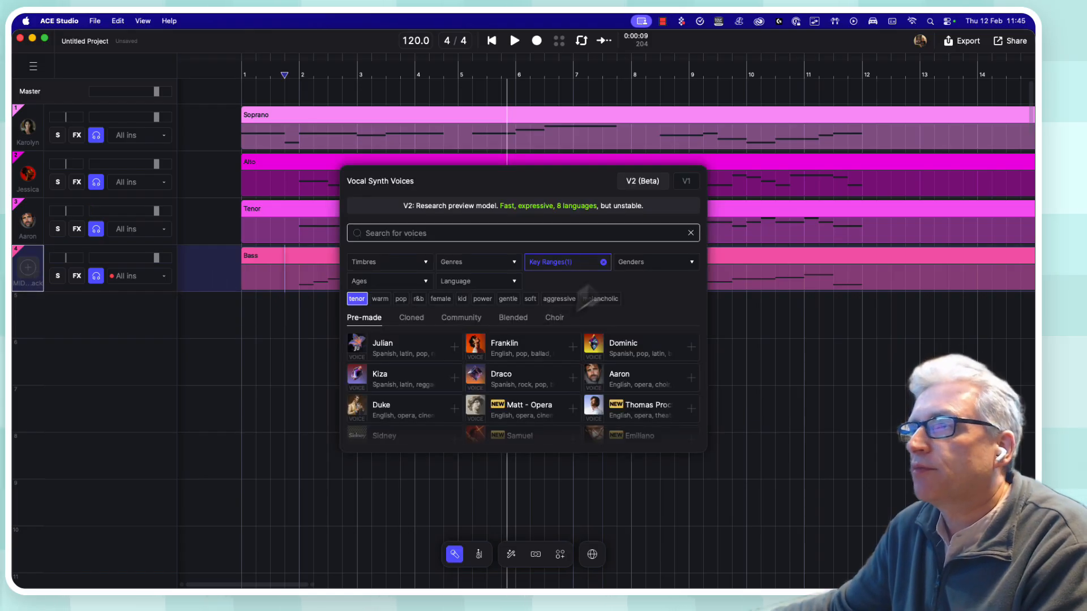
pyautogui.click(579, 264)
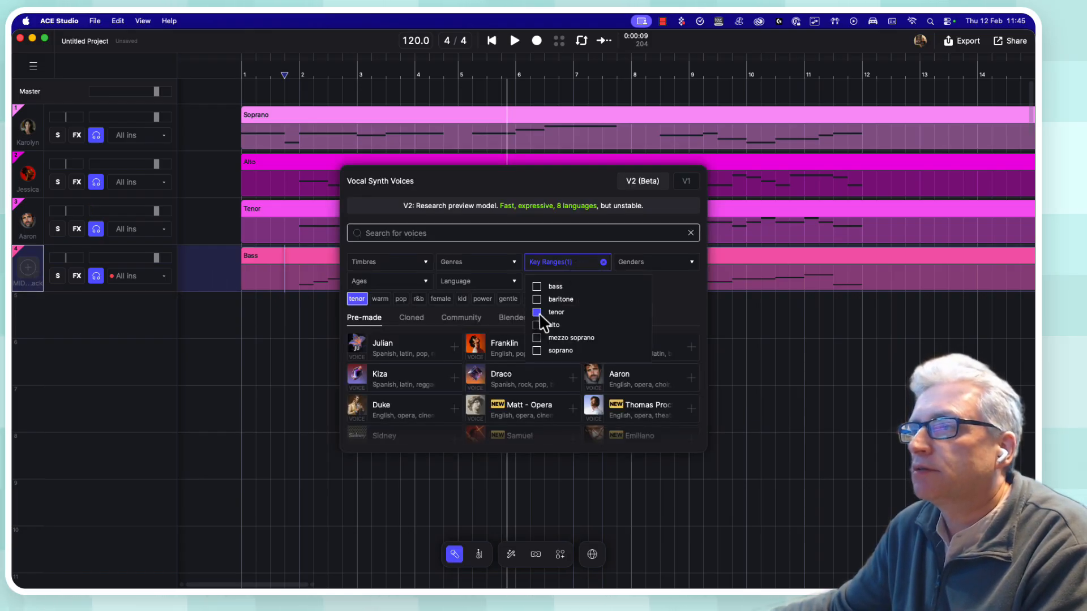
pyautogui.click(537, 312)
pyautogui.click(538, 287)
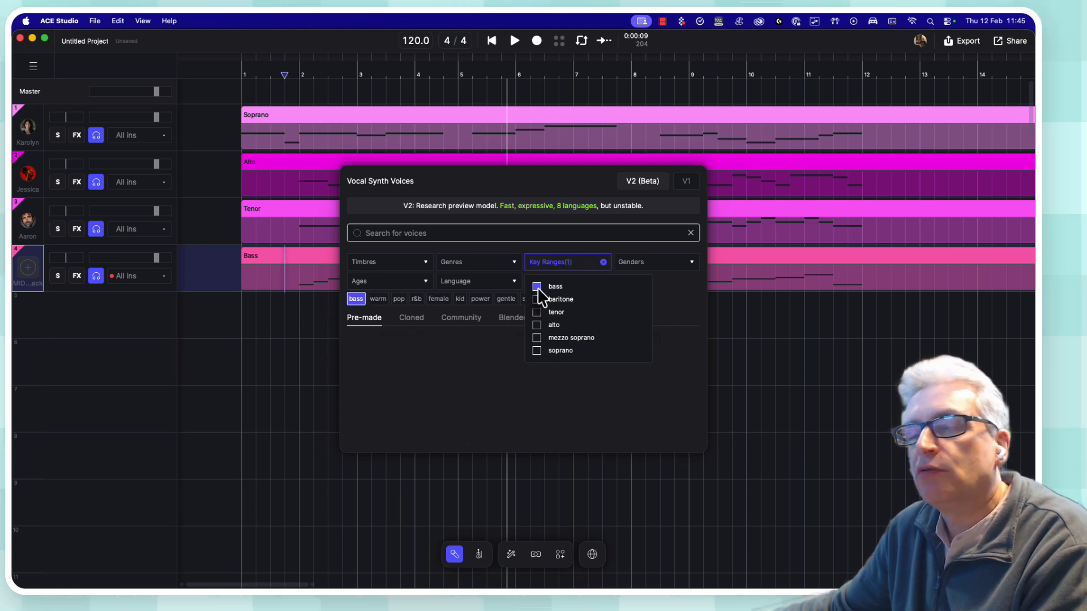
pyautogui.click(537, 300)
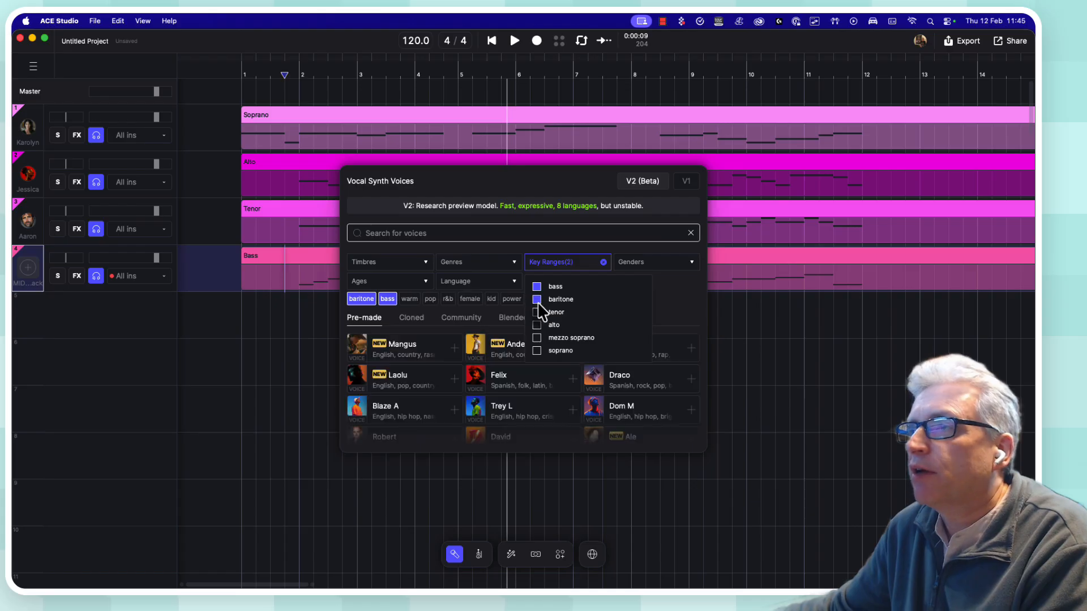
pyautogui.click(685, 305)
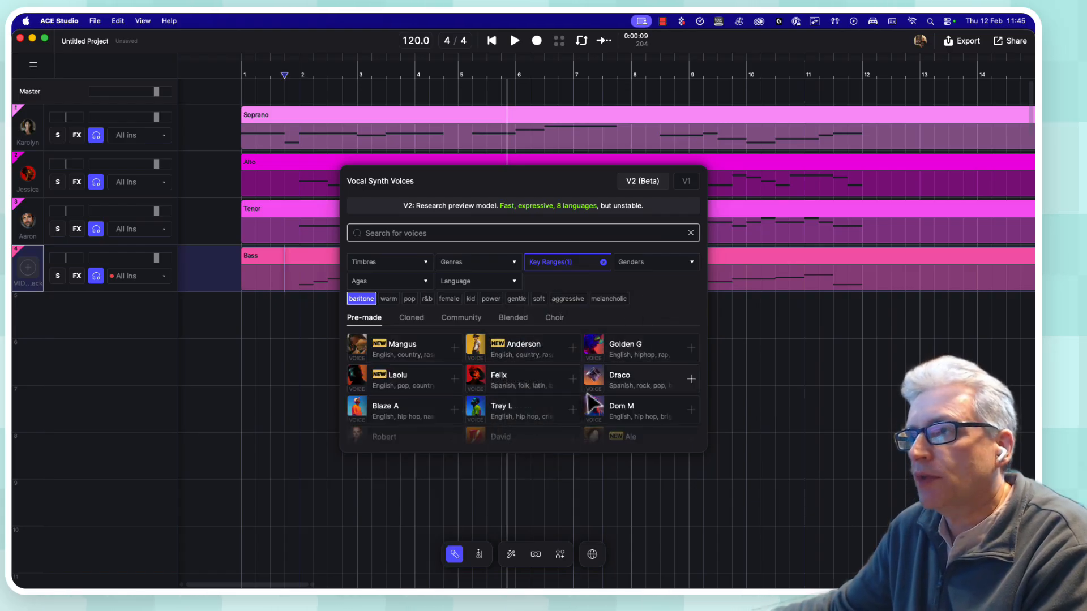
# - Assign the Ale voice to the Bass track and return the playhead to bar 1
pyautogui.scroll(-2, 592, 404)
pyautogui.scroll(-1, 592, 398)
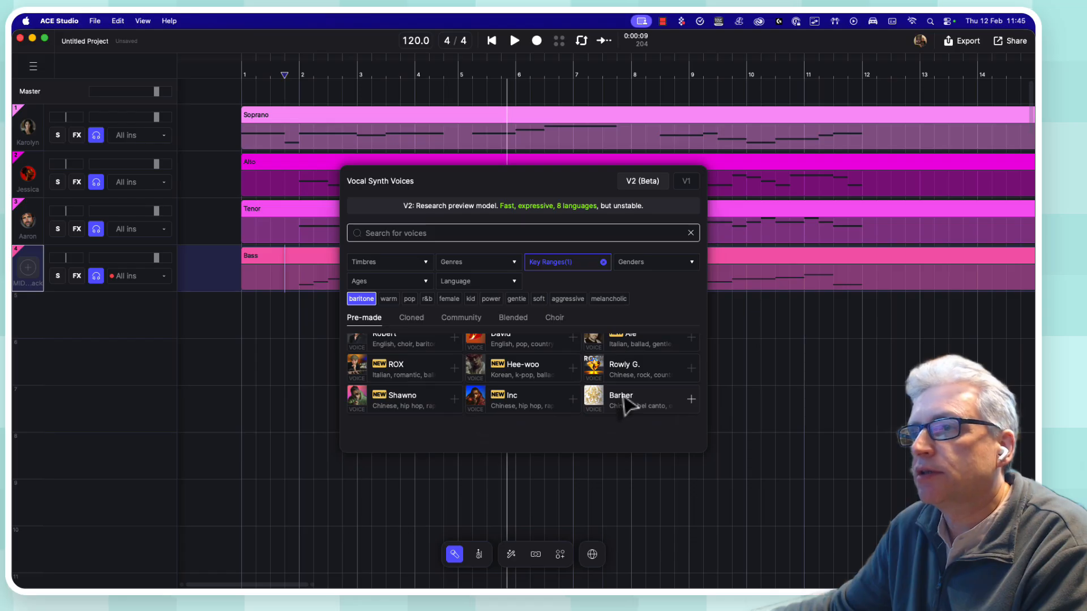
pyautogui.scroll(2, 624, 403)
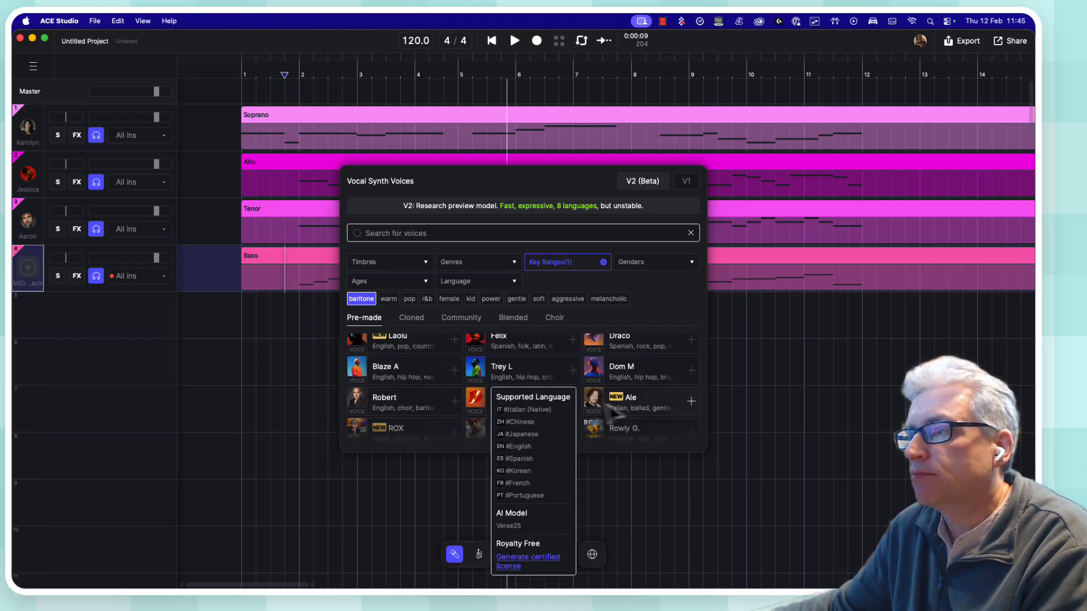
pyautogui.click(610, 413)
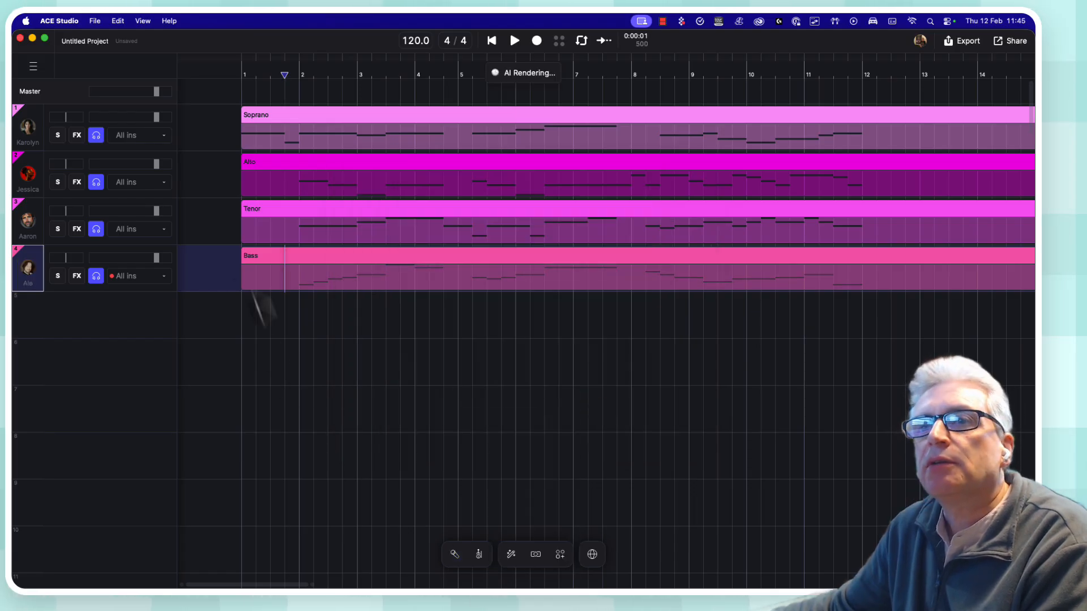
pyautogui.click(243, 76)
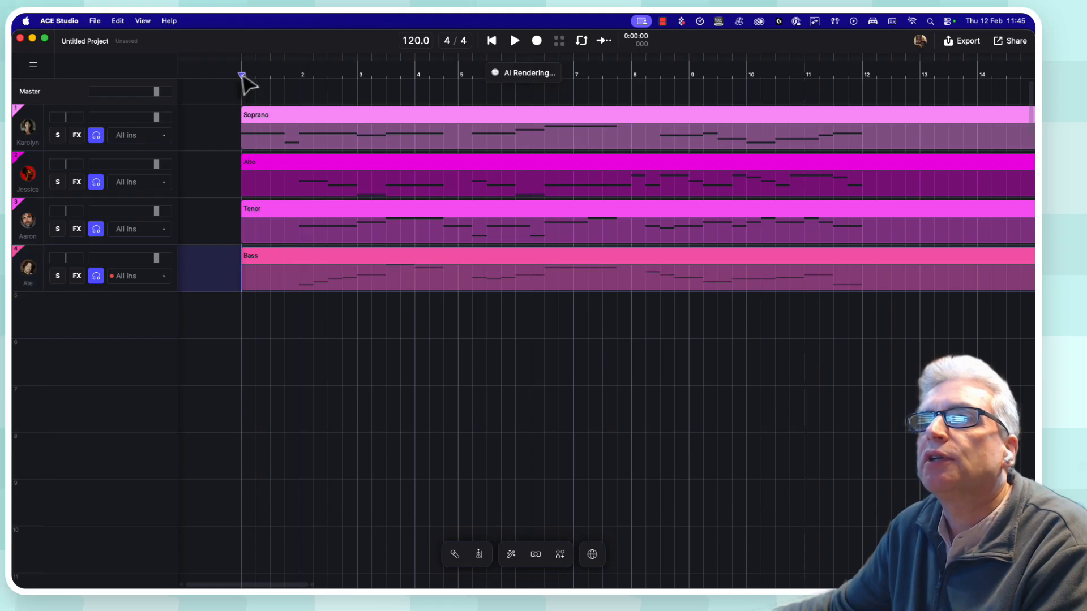
# - Solo the Bass track, audition it, and turn its solo off again
pyautogui.click(58, 276)
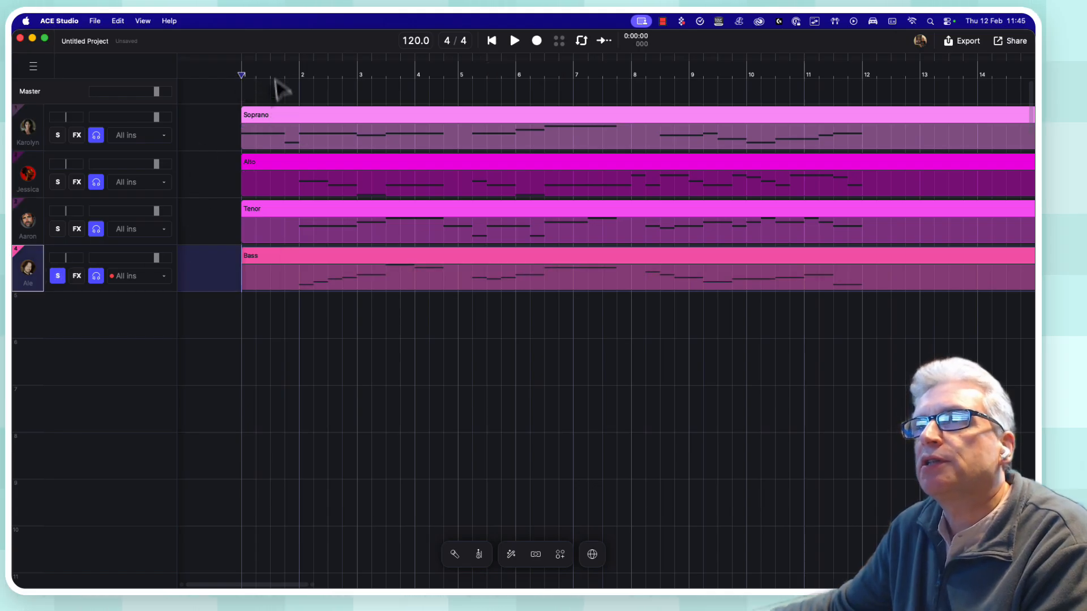
pyautogui.press('space')
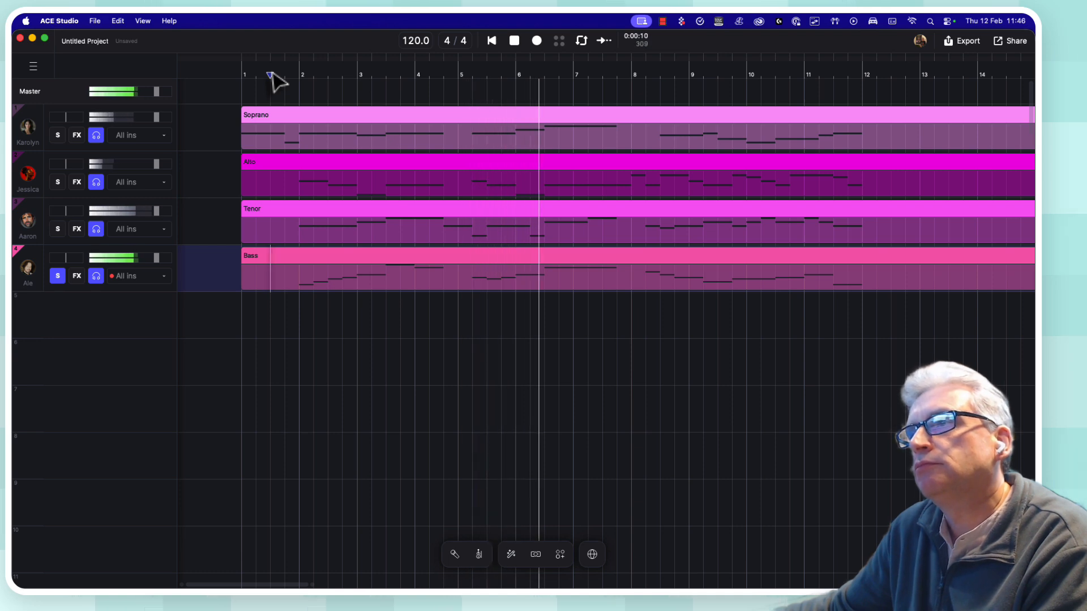
pyautogui.press('space')
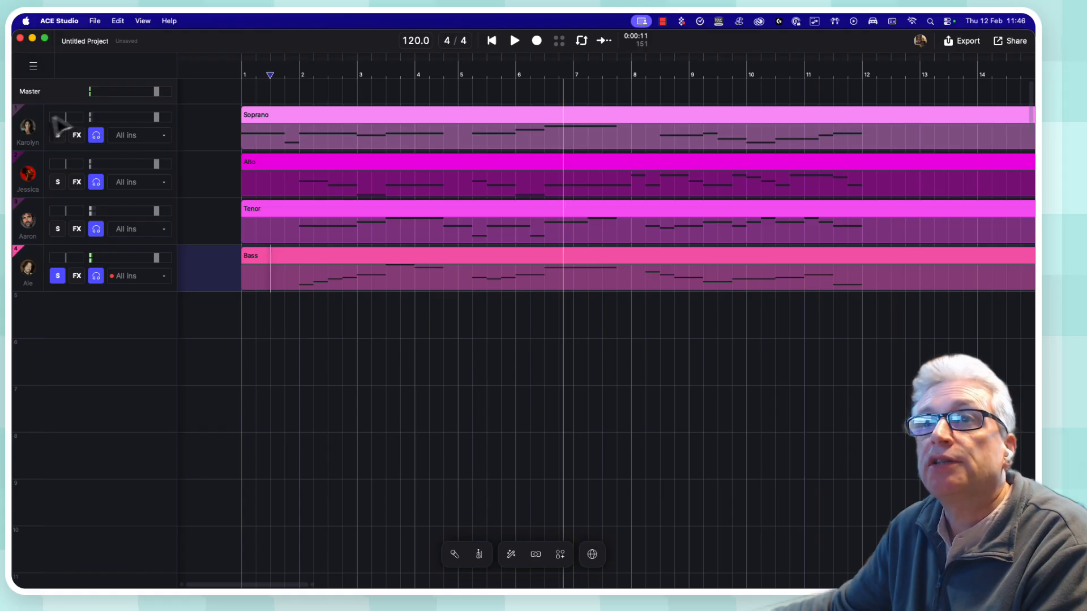
pyautogui.click(57, 277)
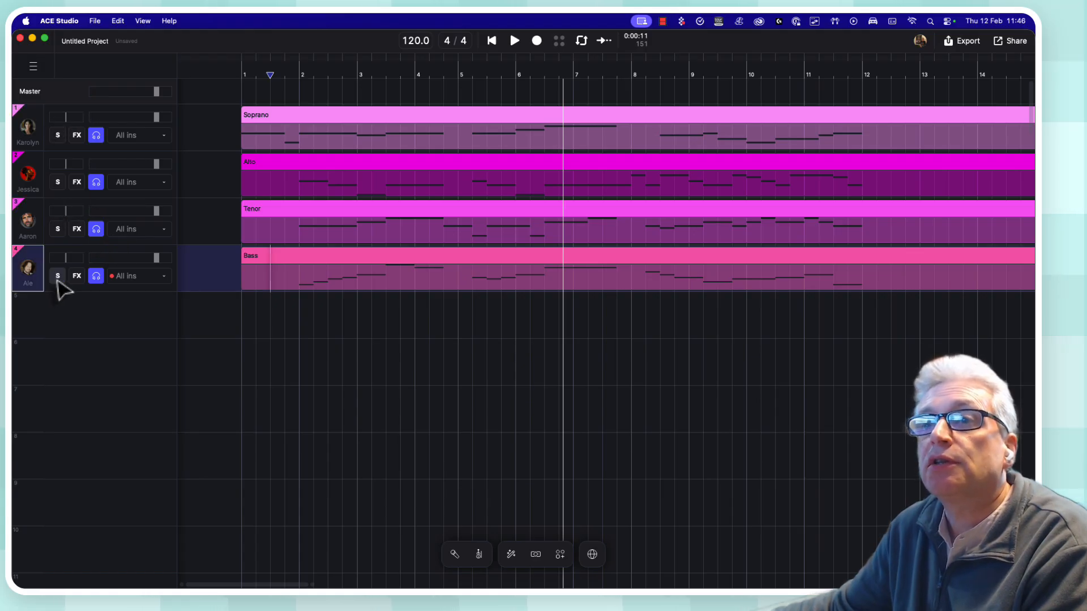
# - Play all four parts together from the start through bar 12, and return the playhead to the start
pyautogui.click(493, 43)
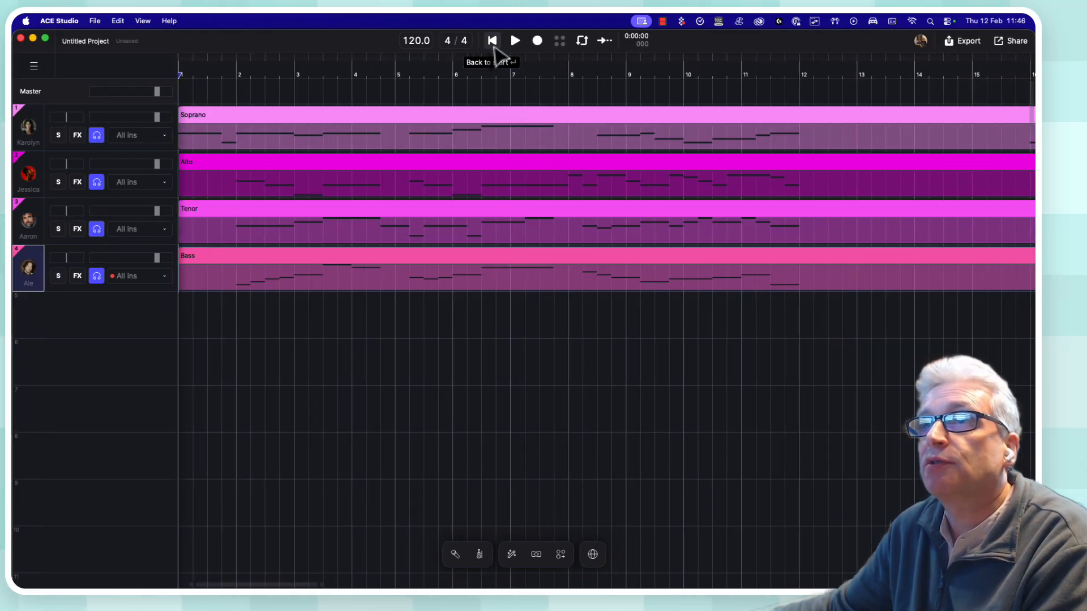
pyautogui.press('space')
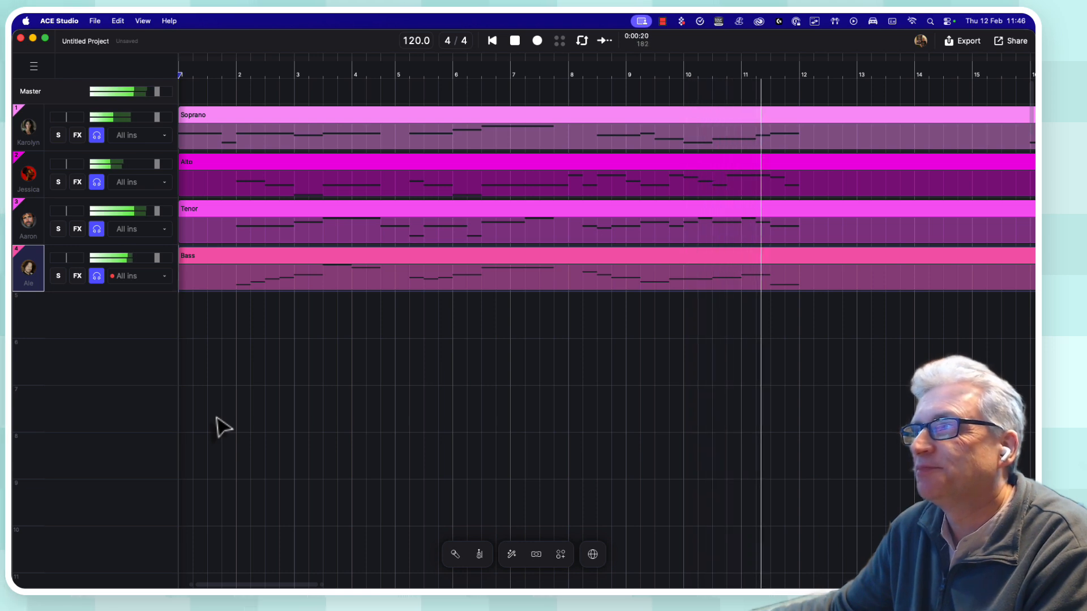
pyautogui.press('space')
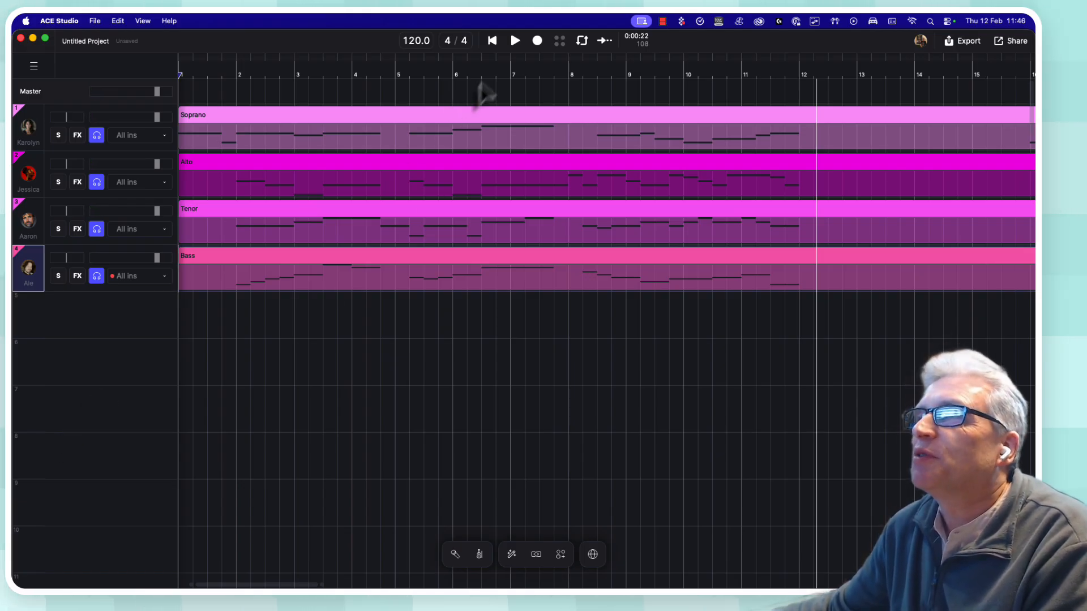
pyautogui.click(493, 42)
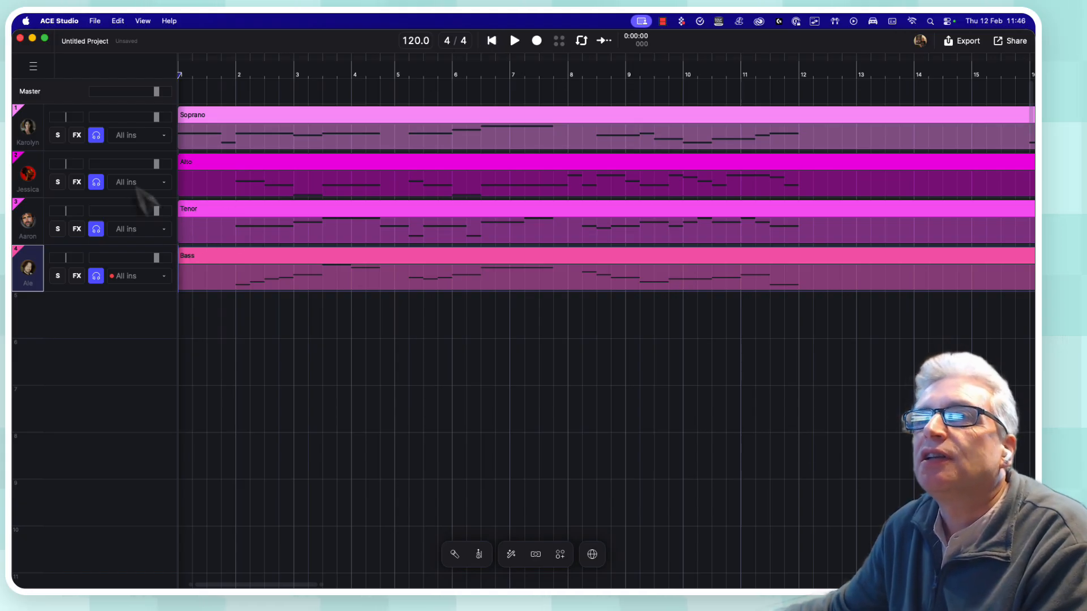
# - Check the effects of all four tracks, and set the Soprano's reverb to Church at 27% dry/wet
pyautogui.click(77, 136)
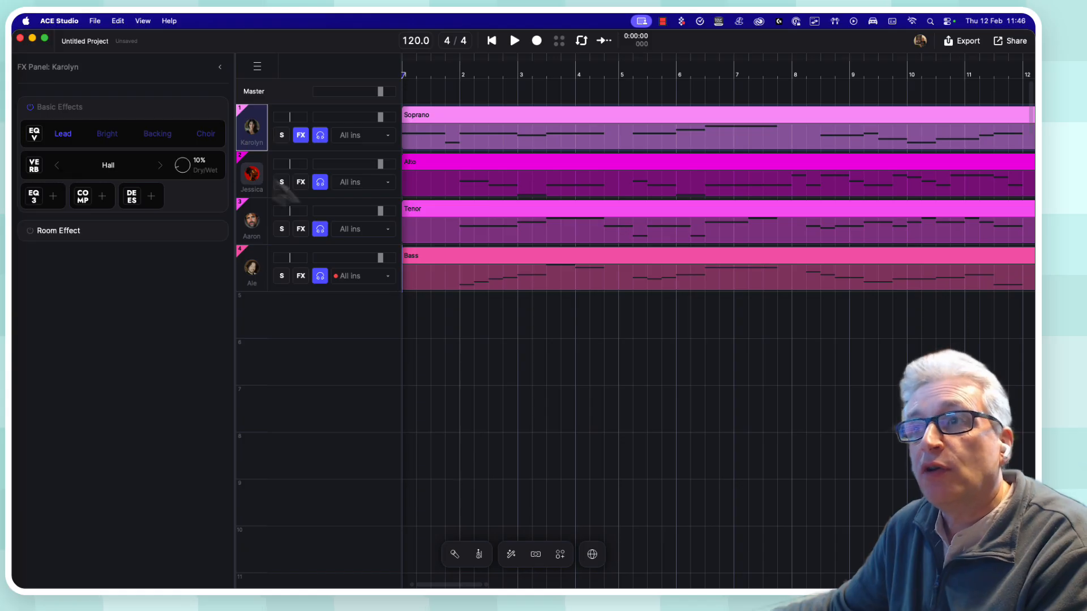
pyautogui.click(301, 182)
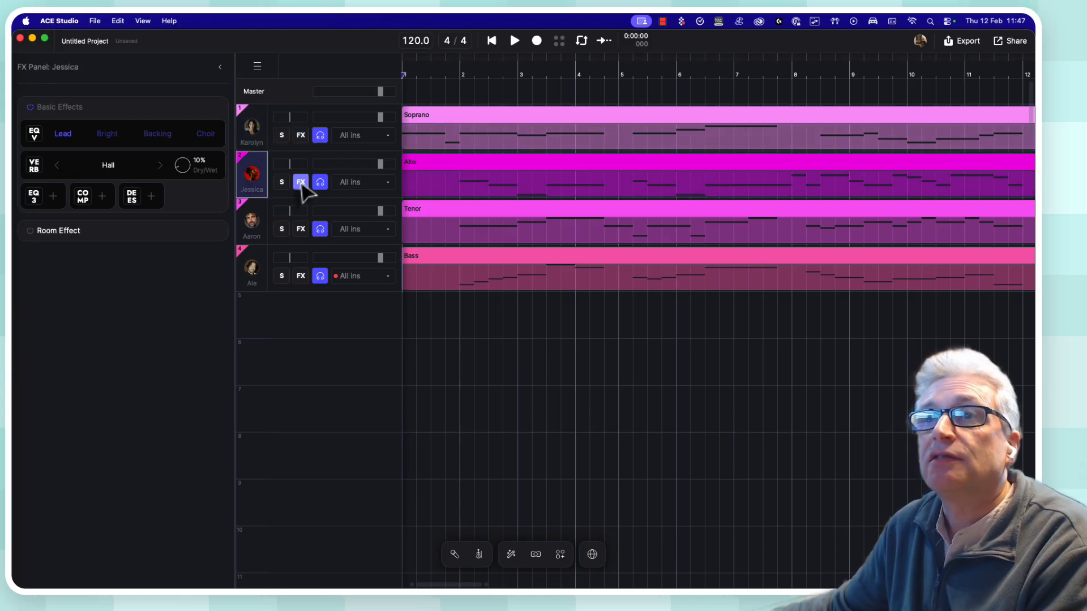
pyautogui.click(301, 229)
pyautogui.click(300, 277)
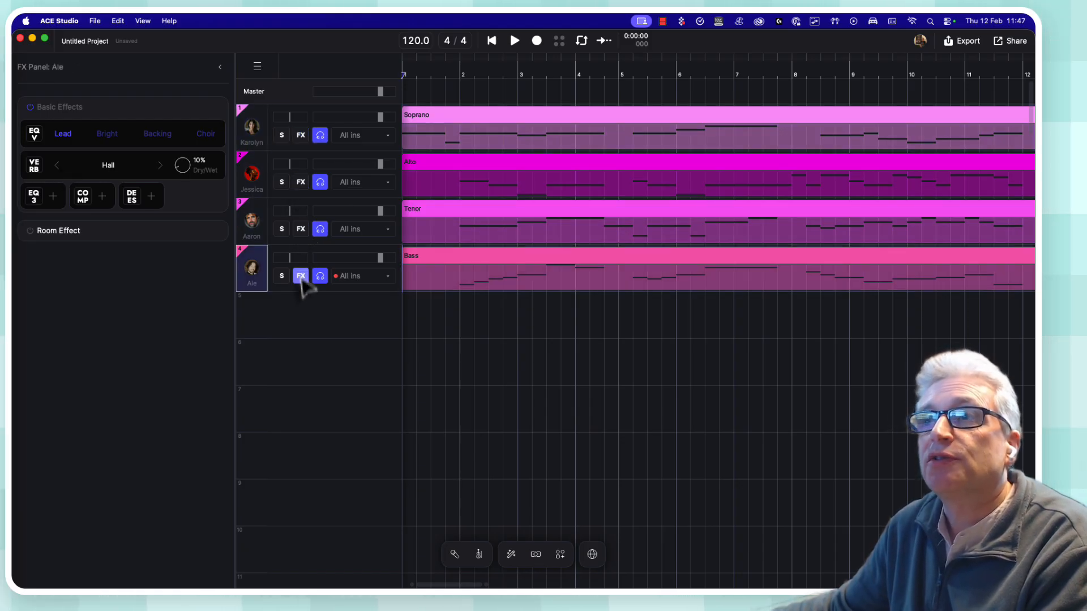
pyautogui.click(301, 136)
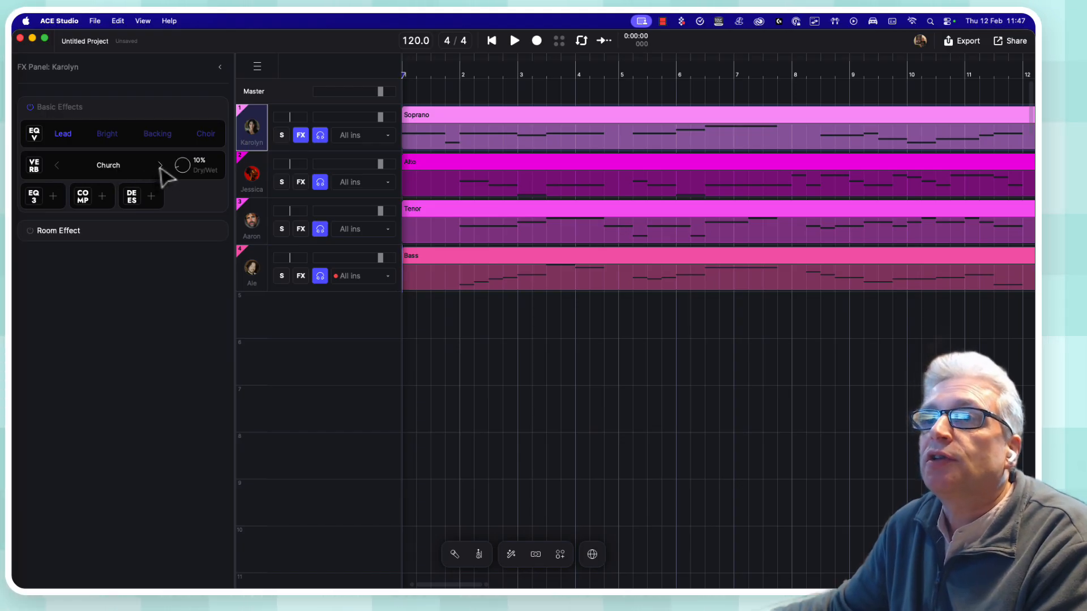
pyautogui.moveTo(178, 169); pyautogui.dragTo(182, 153)
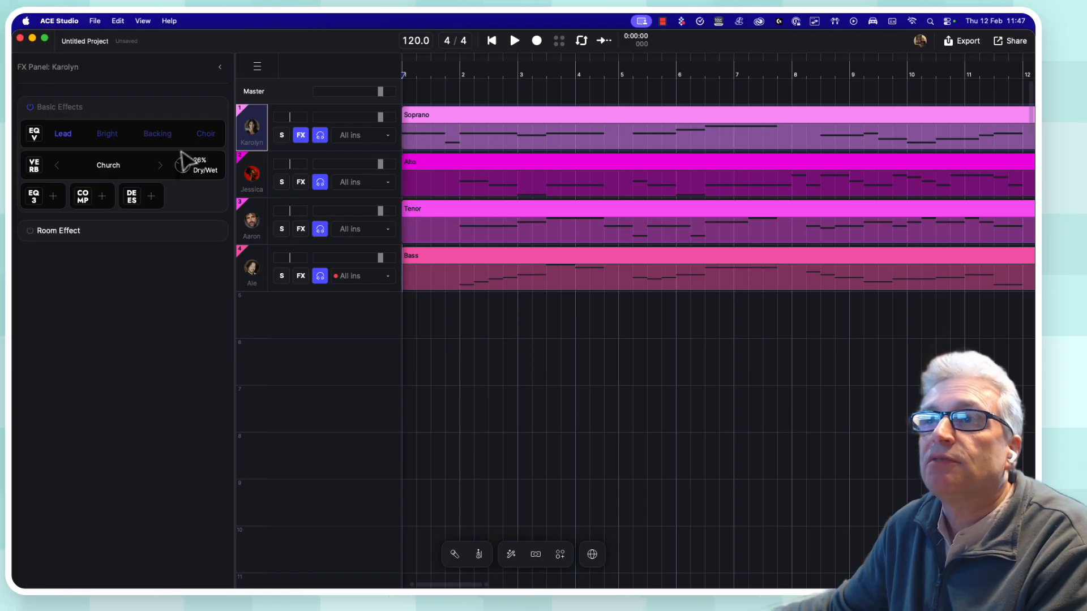
# - Set the Alto track's reverb to Church at 27% dry/wet
pyautogui.click(252, 176)
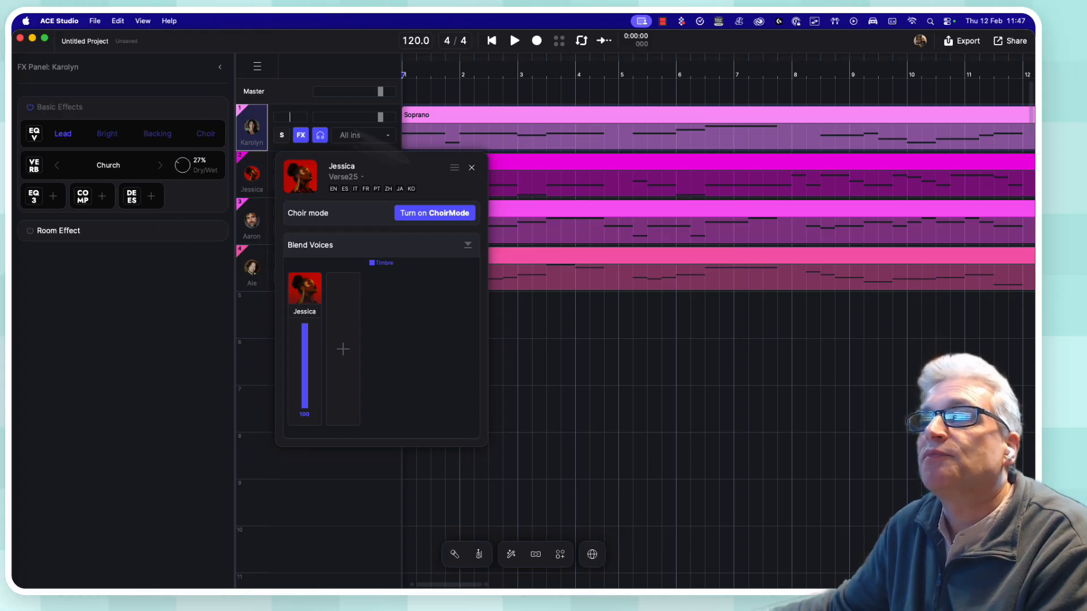
pyautogui.click(472, 168)
pyautogui.click(301, 182)
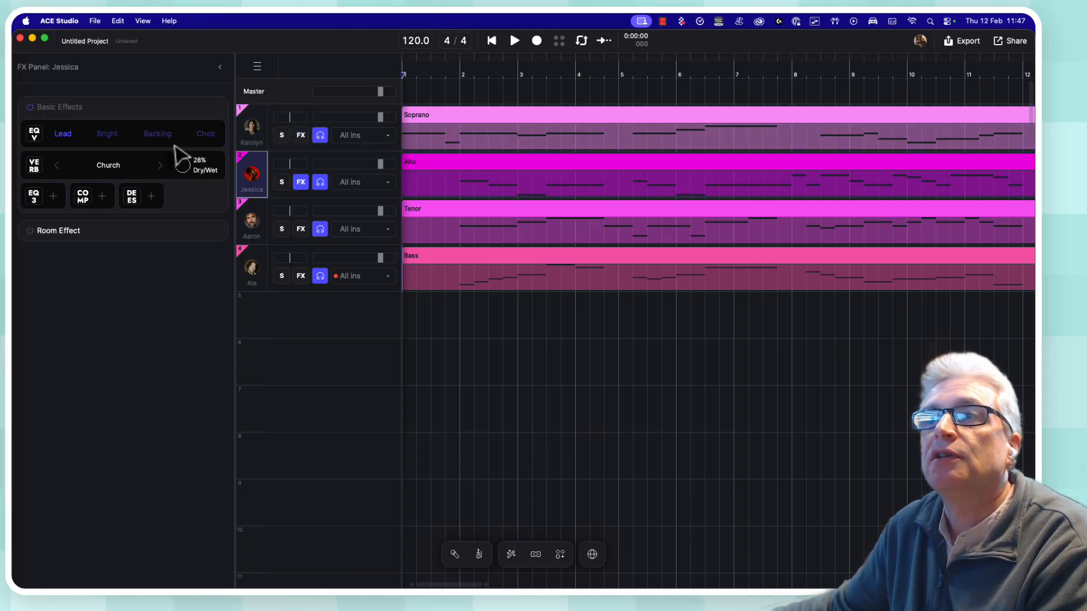
# - Set the Tenor track's reverb to Church at 27% dry/wet and its EQ preset to Choir
pyautogui.click(301, 229)
pyautogui.click(160, 167)
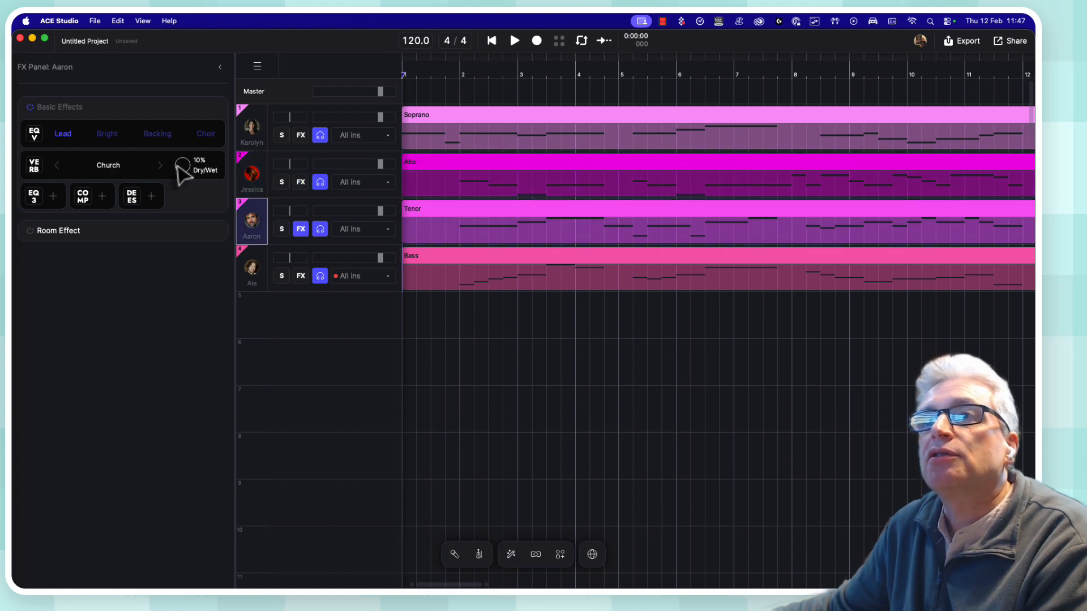
pyautogui.moveTo(176, 165); pyautogui.dragTo(177, 145)
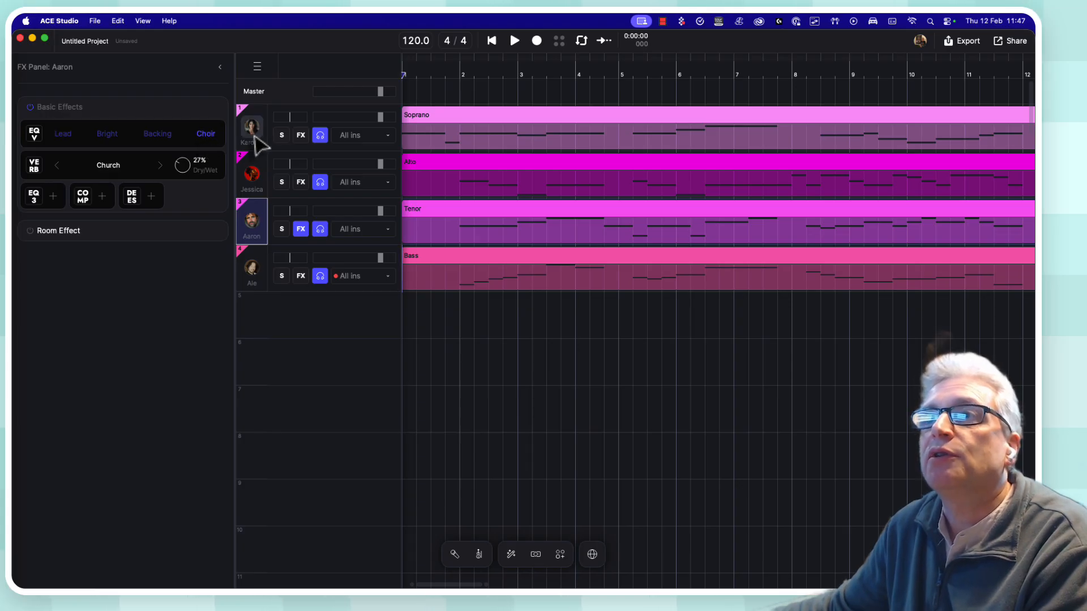
# - Apply the Choir EQ preset to the Alto and Soprano tracks
pyautogui.click(301, 182)
pyautogui.click(208, 134)
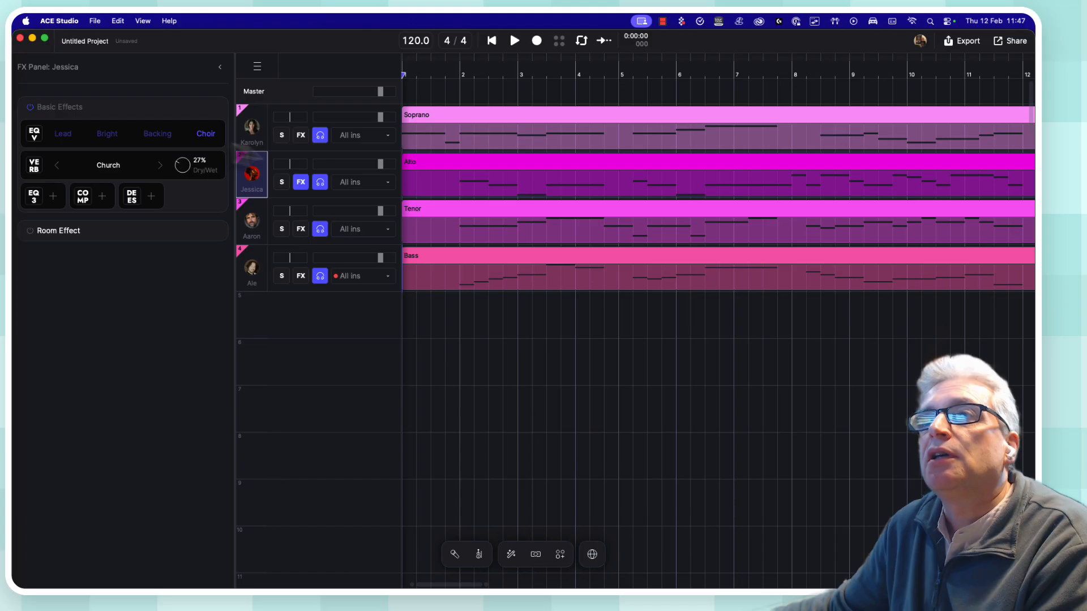
pyautogui.click(300, 135)
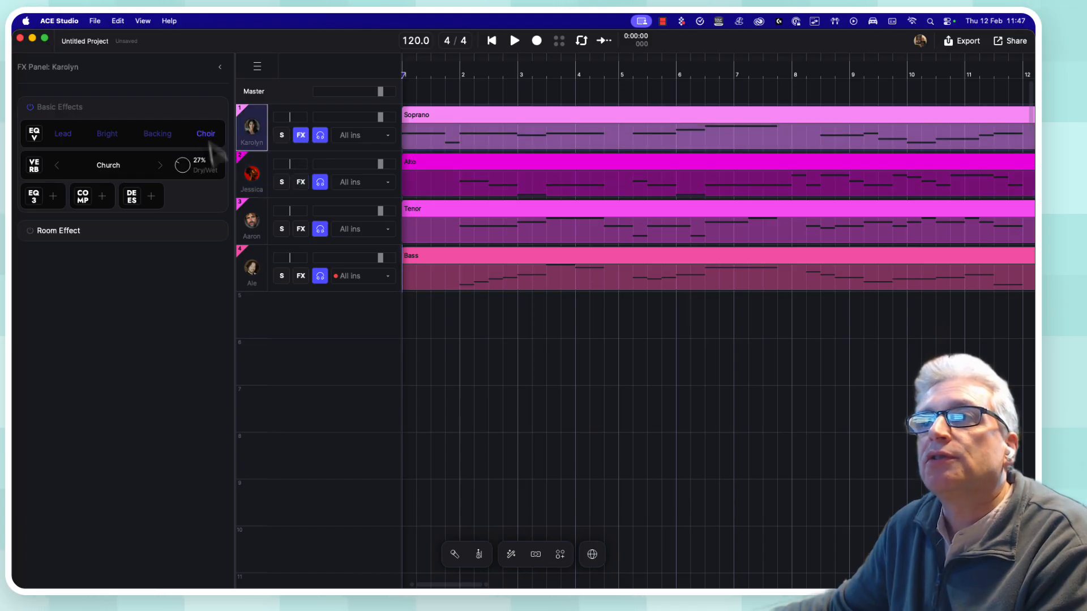
# - Give the Bass track the Choir EQ preset and Church reverb, and audition all four parts from the start
pyautogui.click(301, 276)
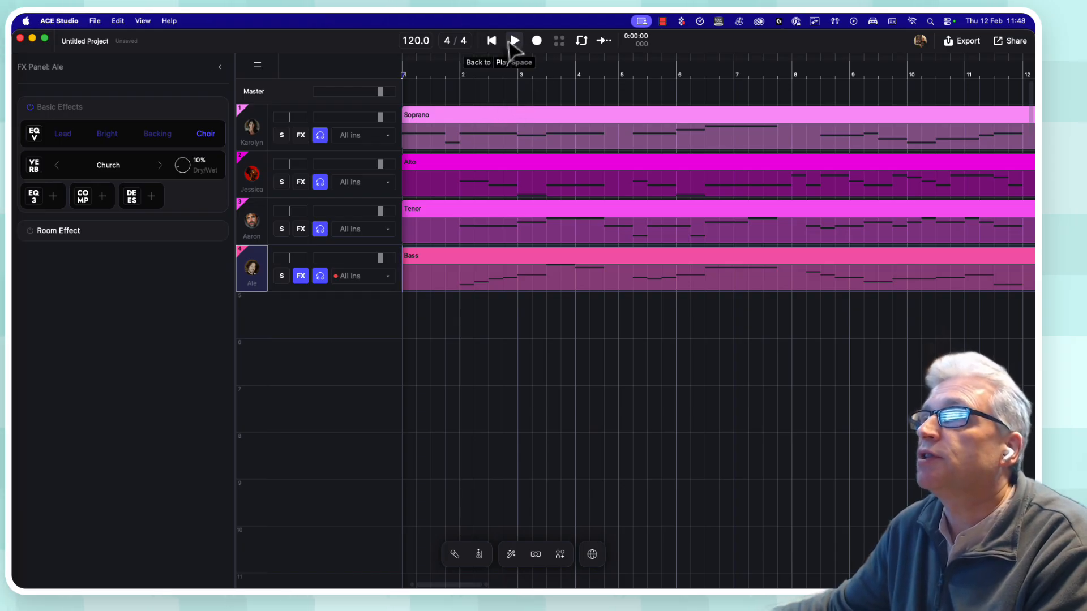
pyautogui.click(515, 41)
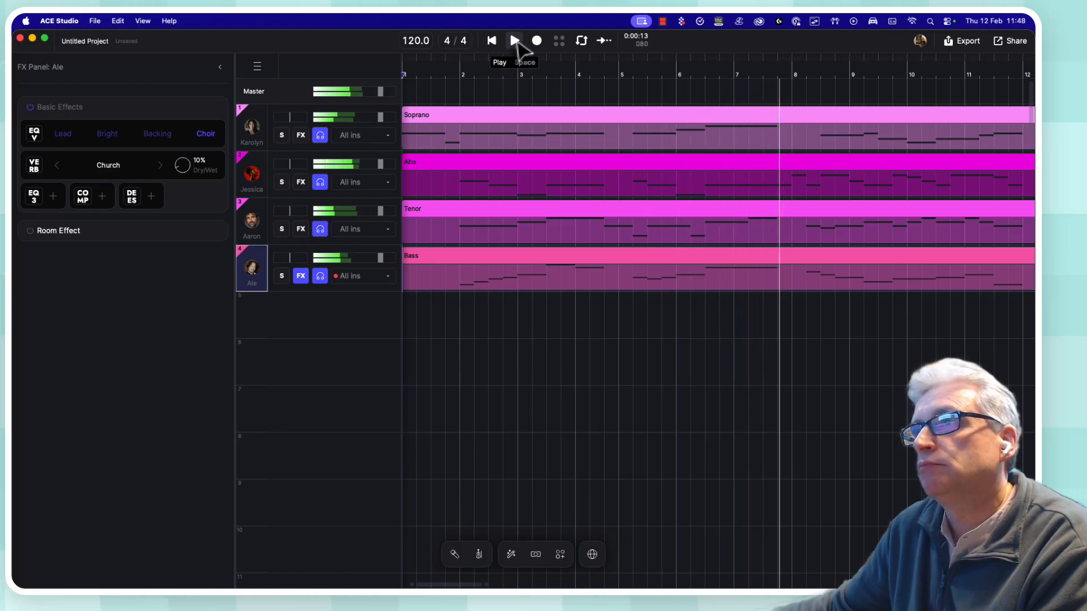
pyautogui.click(516, 41)
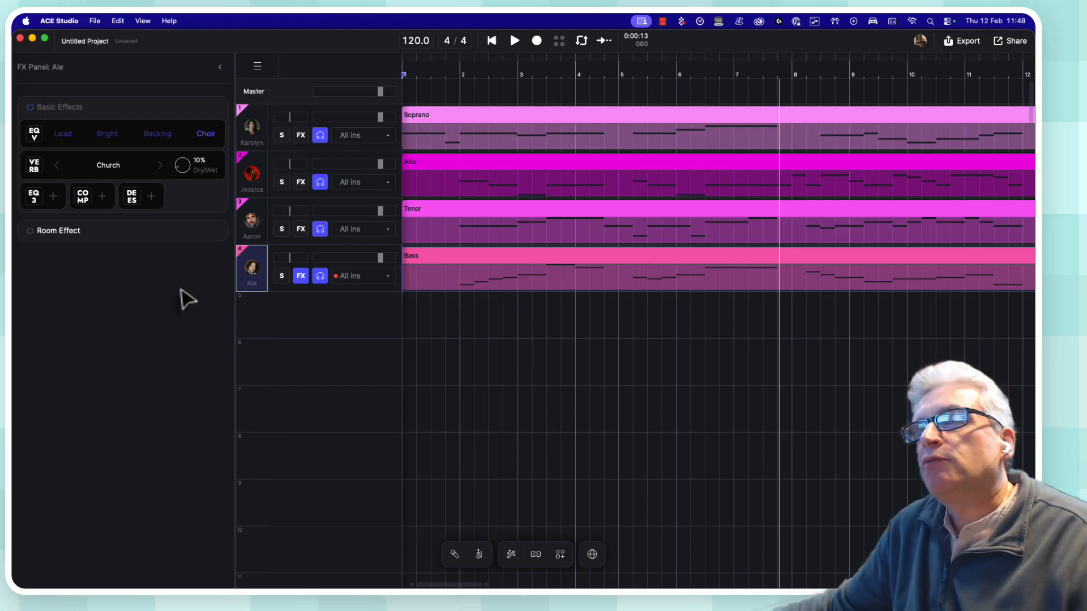
# - Blend the Emma voice into the Soprano track's Karolyn voice, with Karolyn at about 58 and Emma at about 70
pyautogui.click(251, 128)
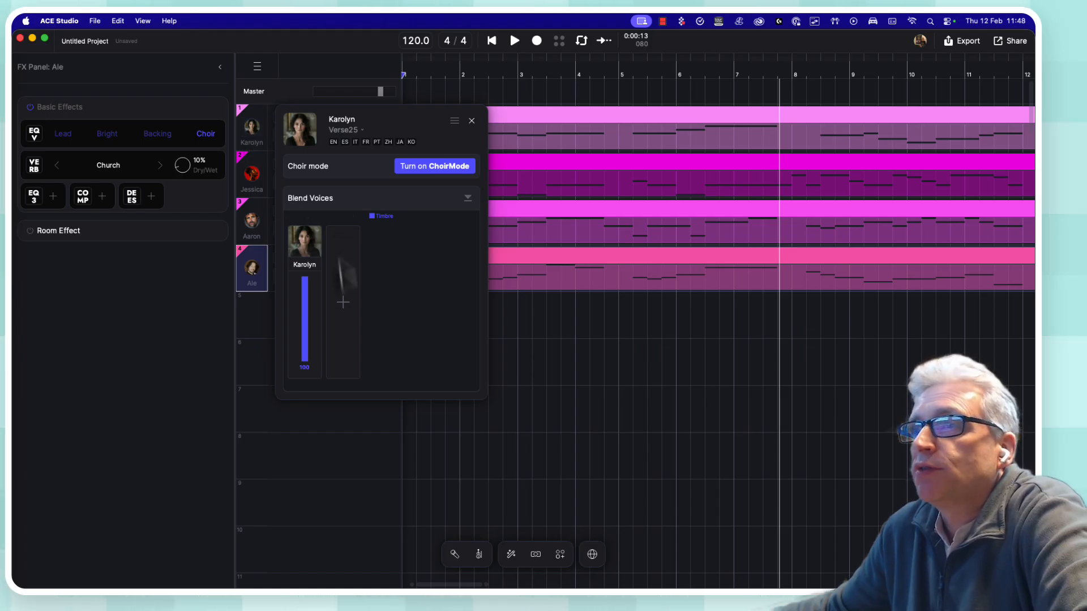
pyautogui.click(344, 305)
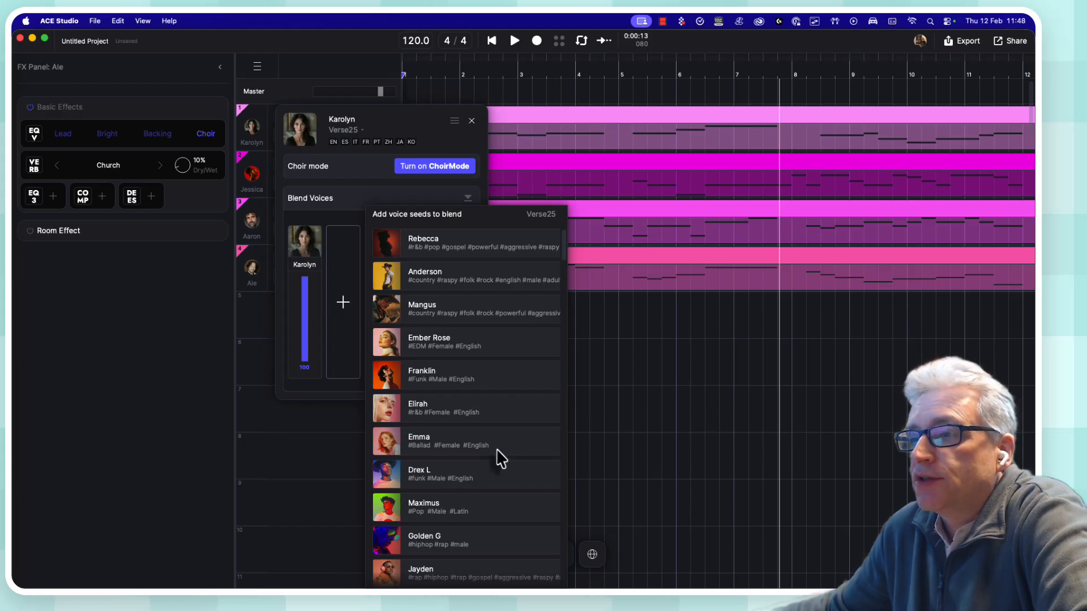
pyautogui.click(413, 453)
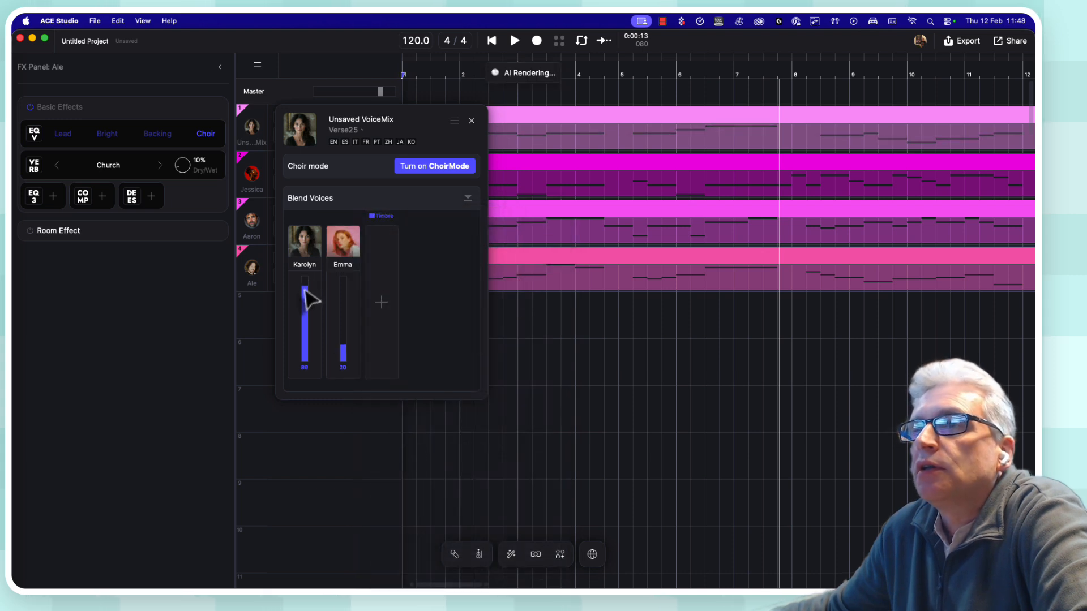
pyautogui.moveTo(304, 312); pyautogui.dragTo(305, 316)
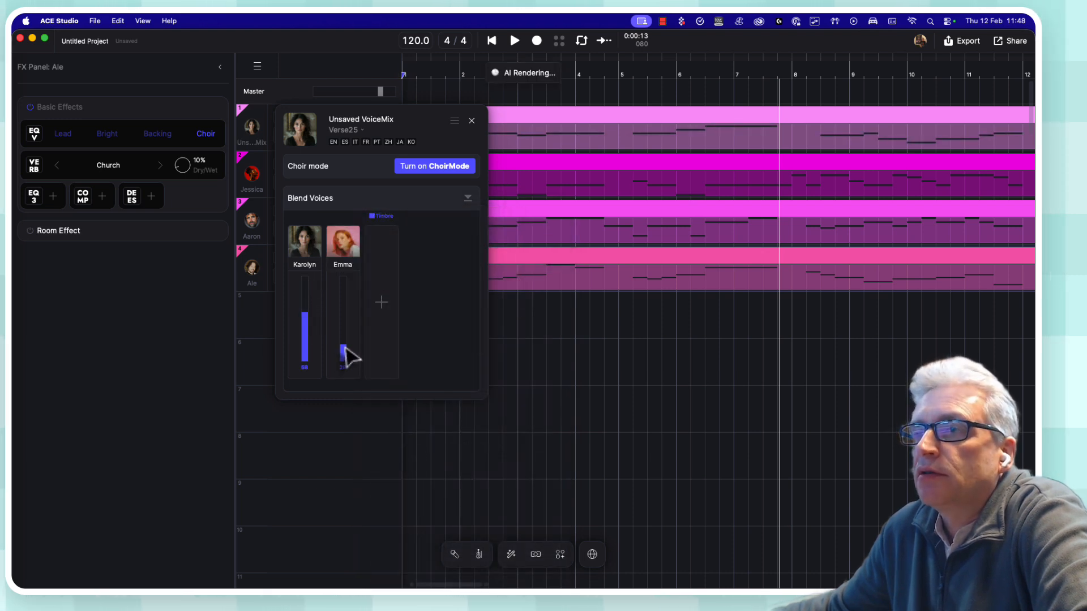
pyautogui.moveTo(344, 346); pyautogui.dragTo(345, 303)
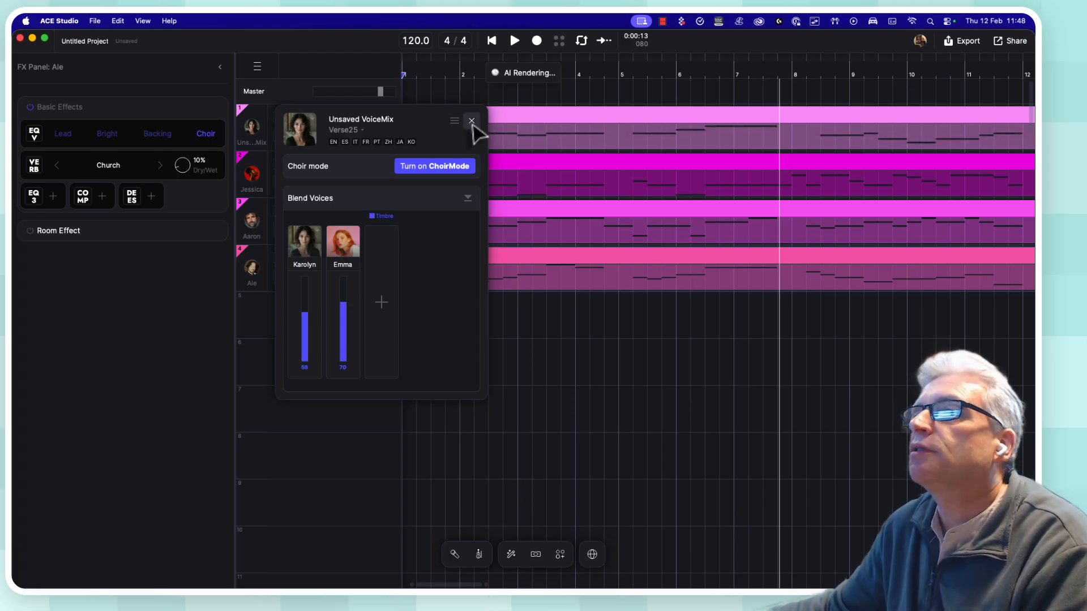
pyautogui.click(471, 120)
# - Solo the Soprano track and audition its blended voice from the start
pyautogui.click(492, 40)
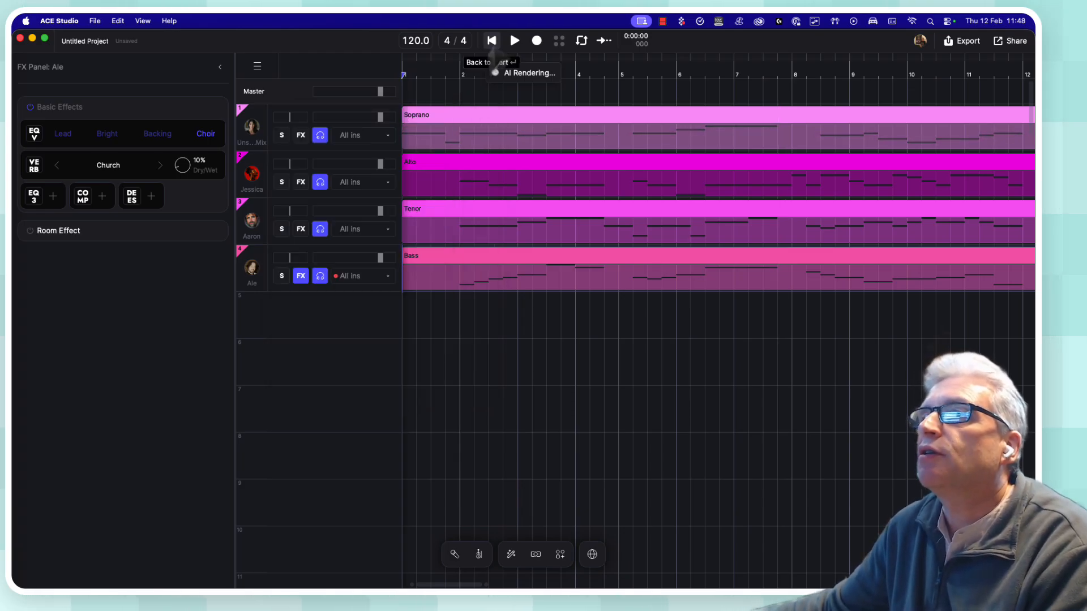
pyautogui.press('space')
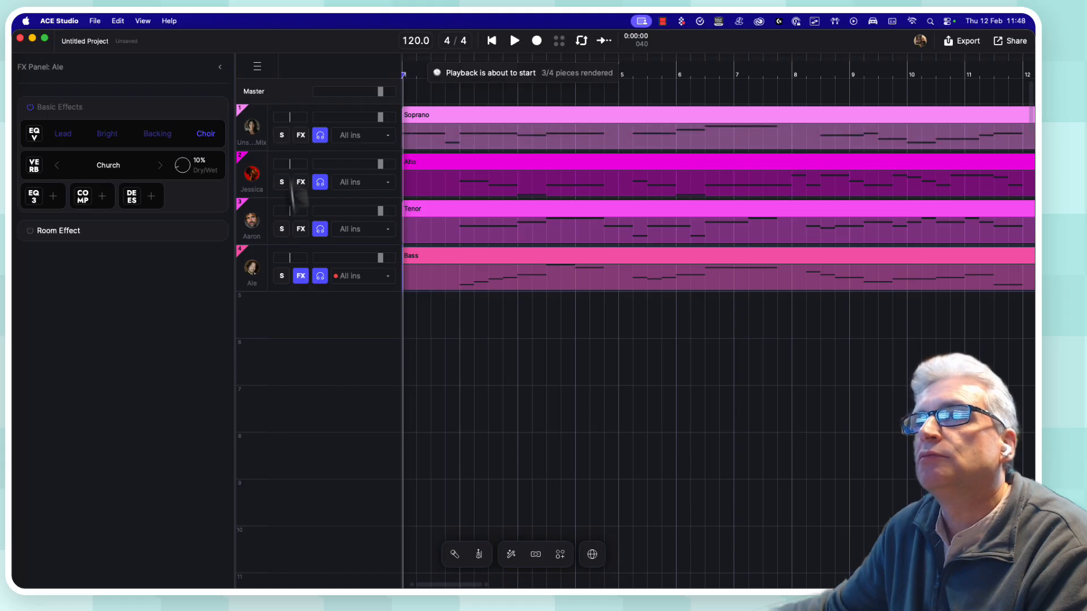
pyautogui.click(282, 134)
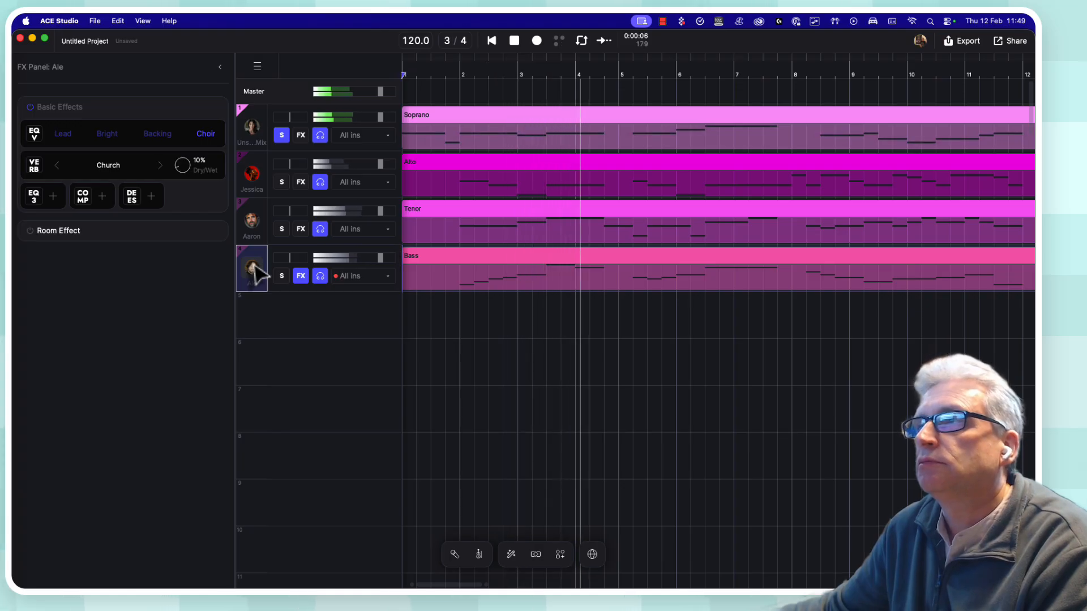
pyautogui.press('space')
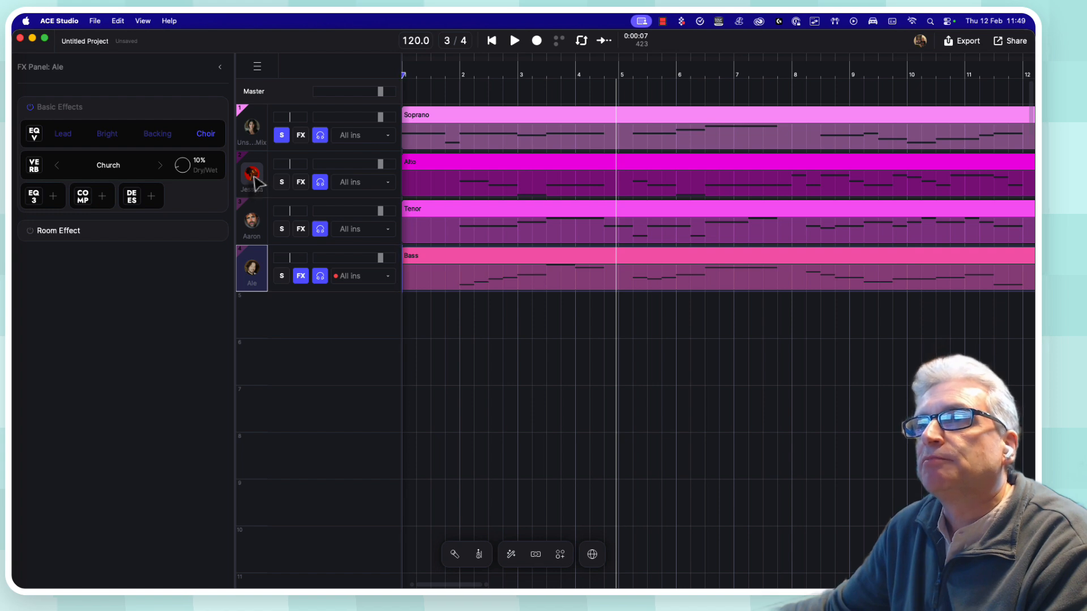
# - Blend the Emma voice into the Alto track's Jessica voice, with Jessica at about 33, and audition the soloed Alto track
pyautogui.click(253, 178)
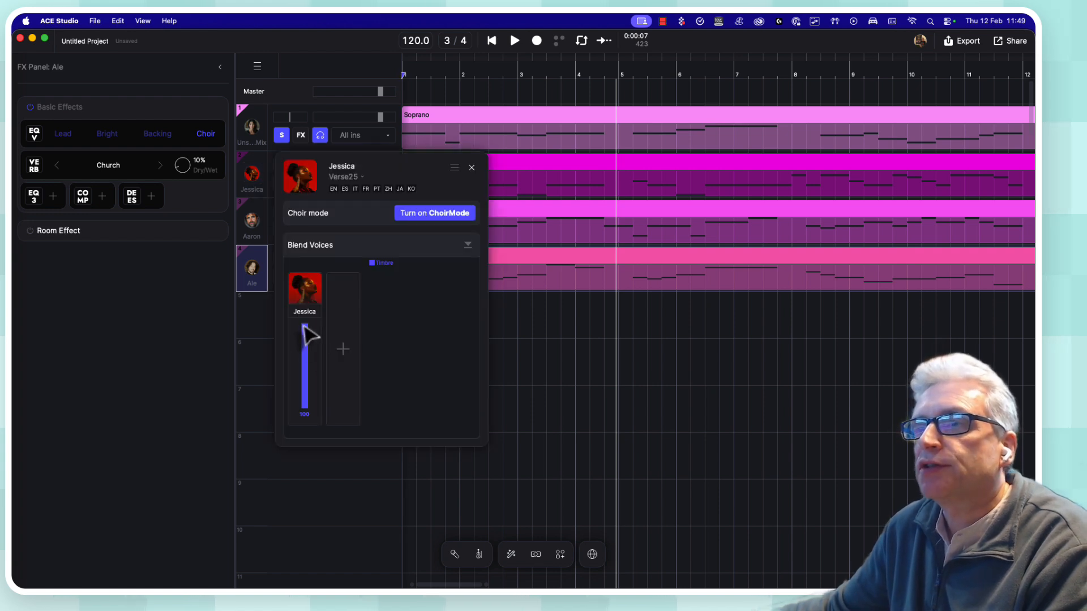
pyautogui.moveTo(305, 328); pyautogui.dragTo(305, 348)
pyautogui.click(343, 350)
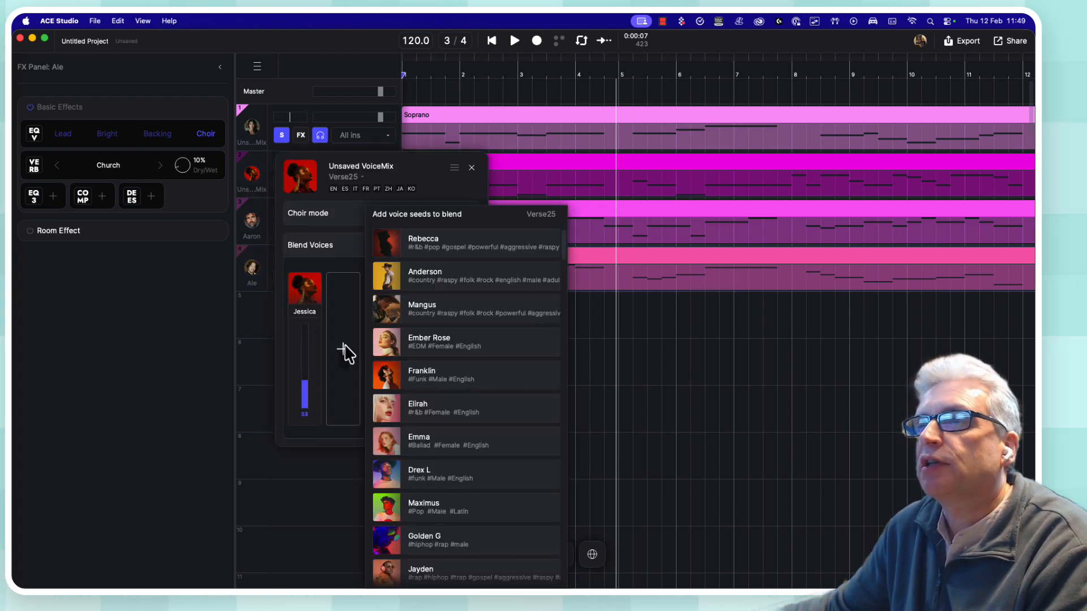
pyautogui.scroll(-2, 492, 390)
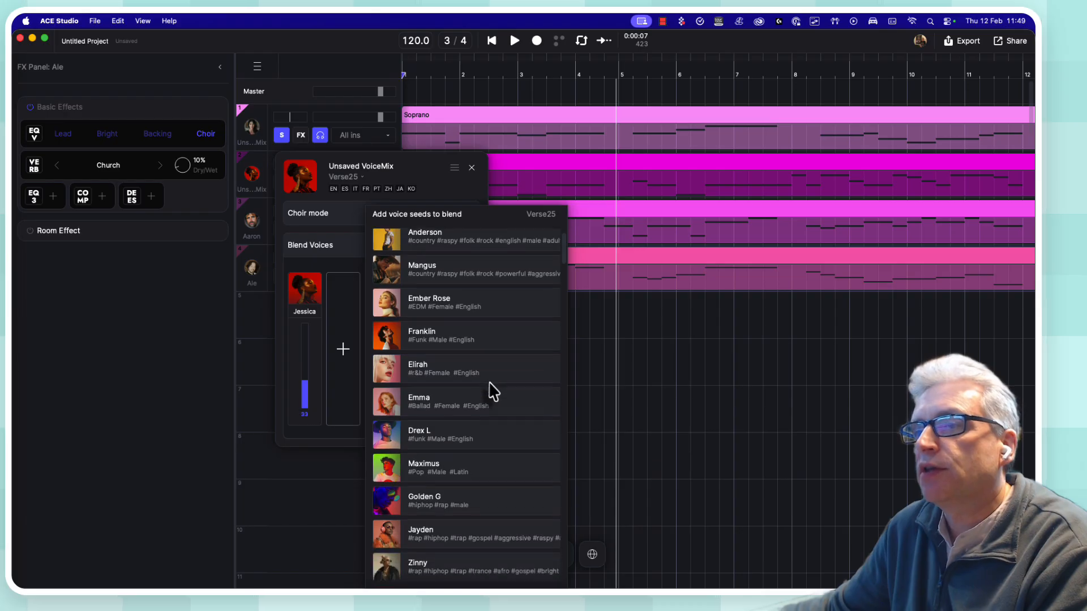
pyautogui.click(436, 378)
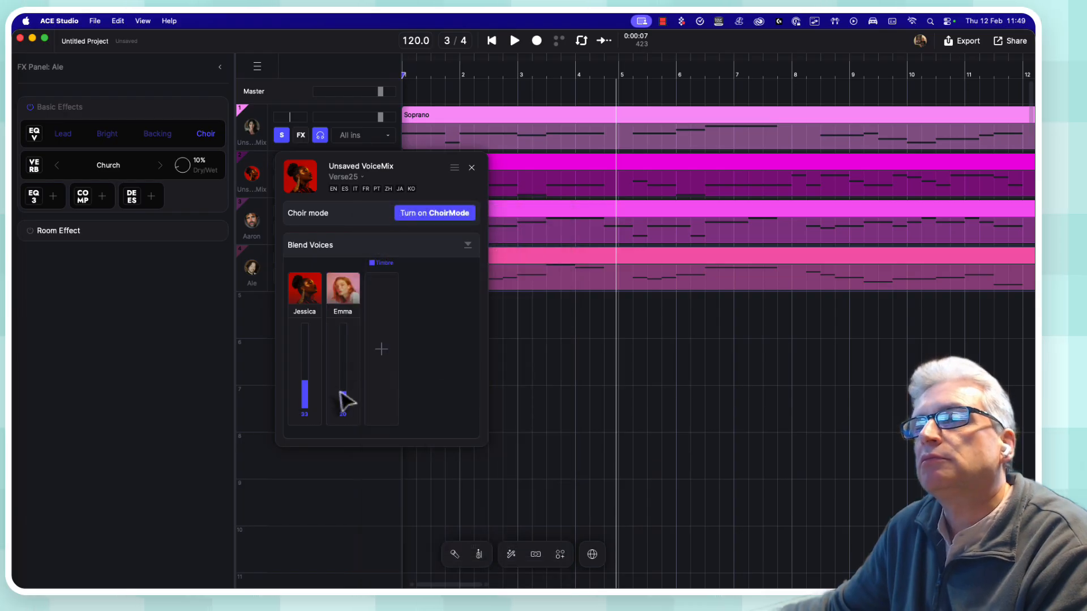
pyautogui.click(472, 168)
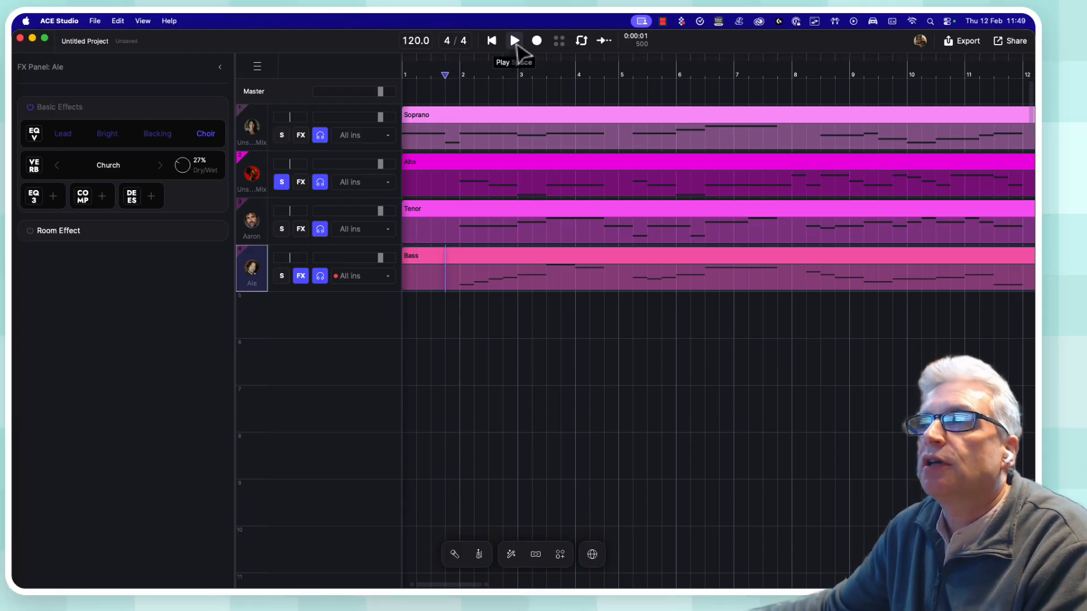
pyautogui.click(516, 43)
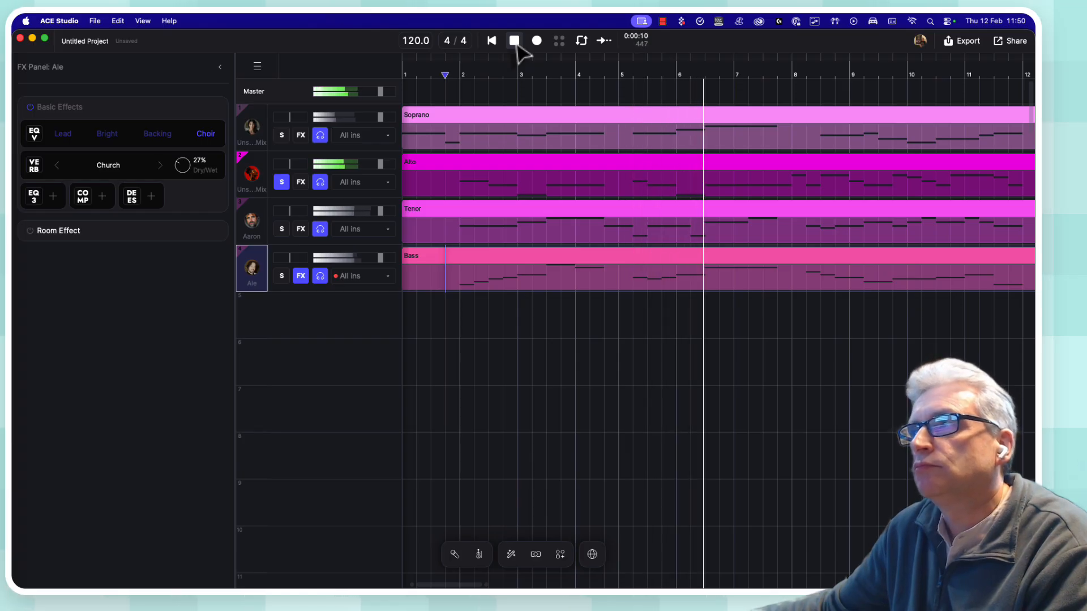
pyautogui.click(514, 41)
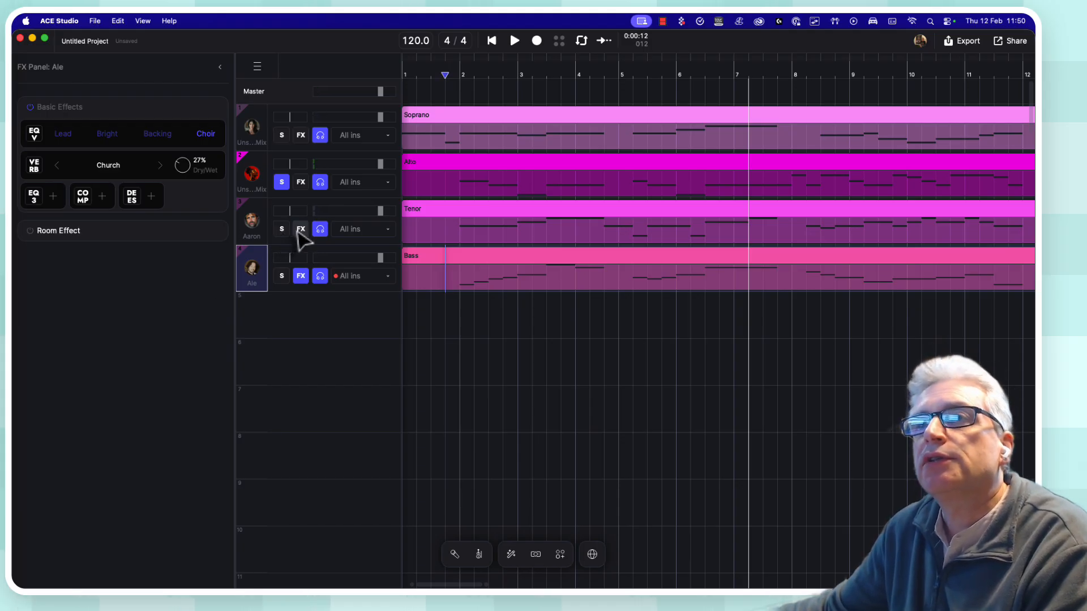
# - Solo the Tenor track and audition its voice from just before bar 2
pyautogui.click(301, 229)
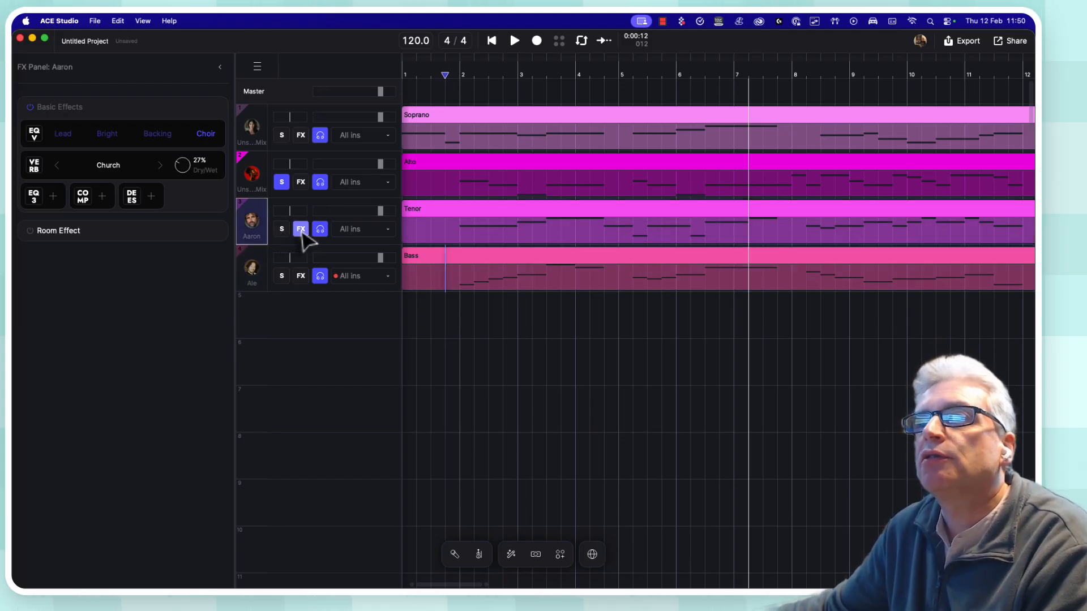
pyautogui.click(280, 230)
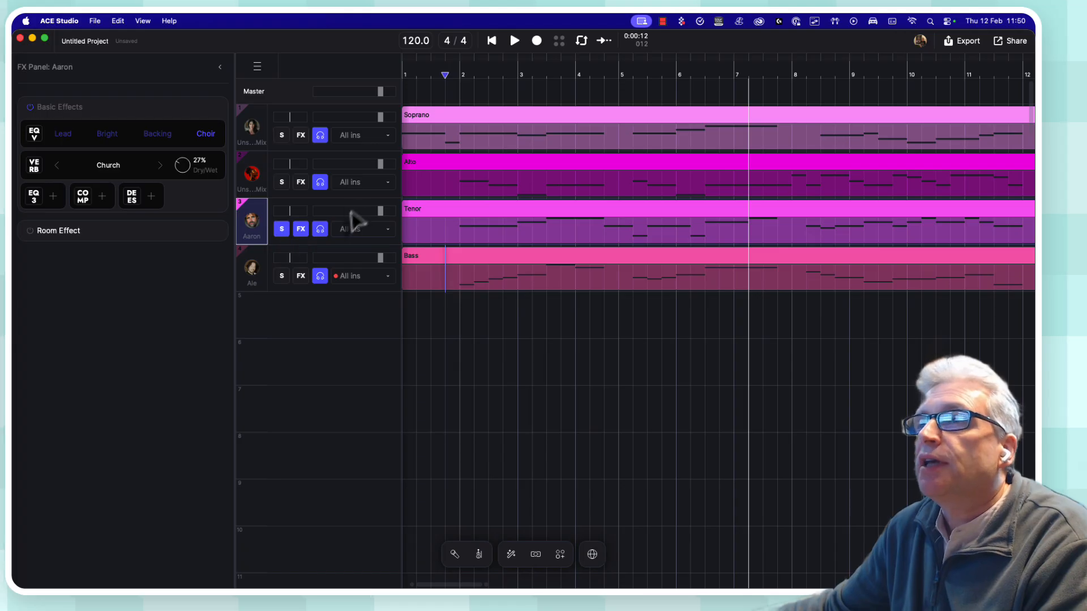
pyautogui.click(457, 74)
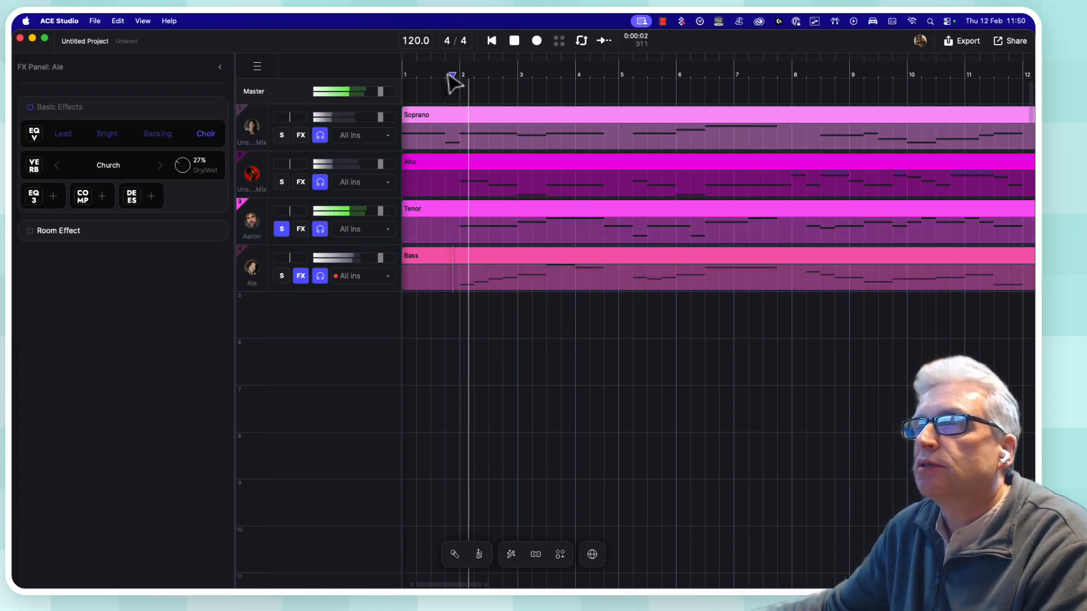
pyautogui.press('space')
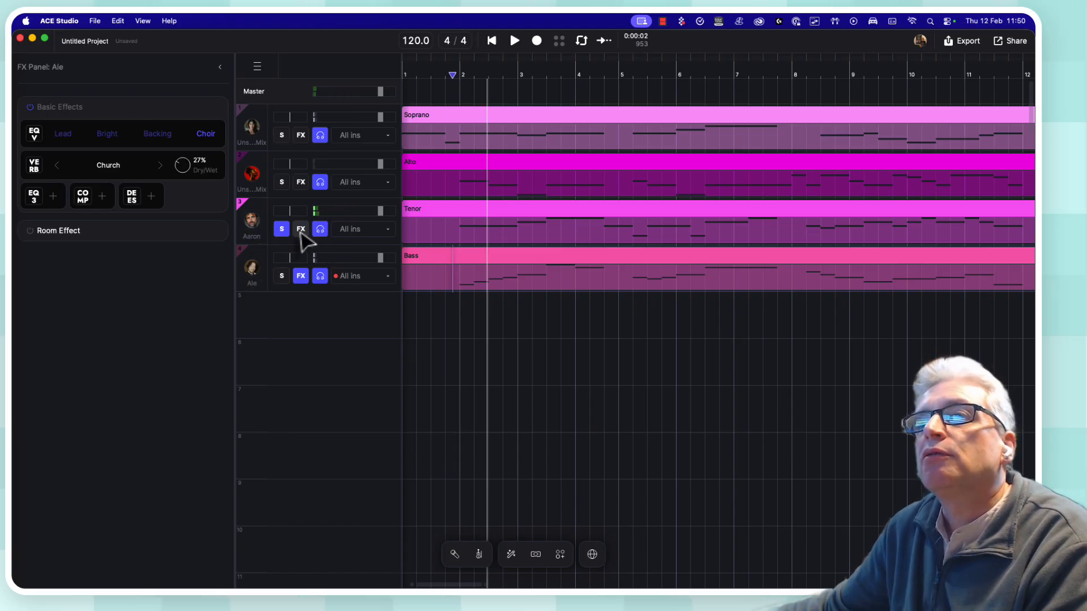
# - Blend the Ale voice into the Tenor track's Aaron voice, with Aaron at about 70 and Ale at about 65
pyautogui.click(256, 226)
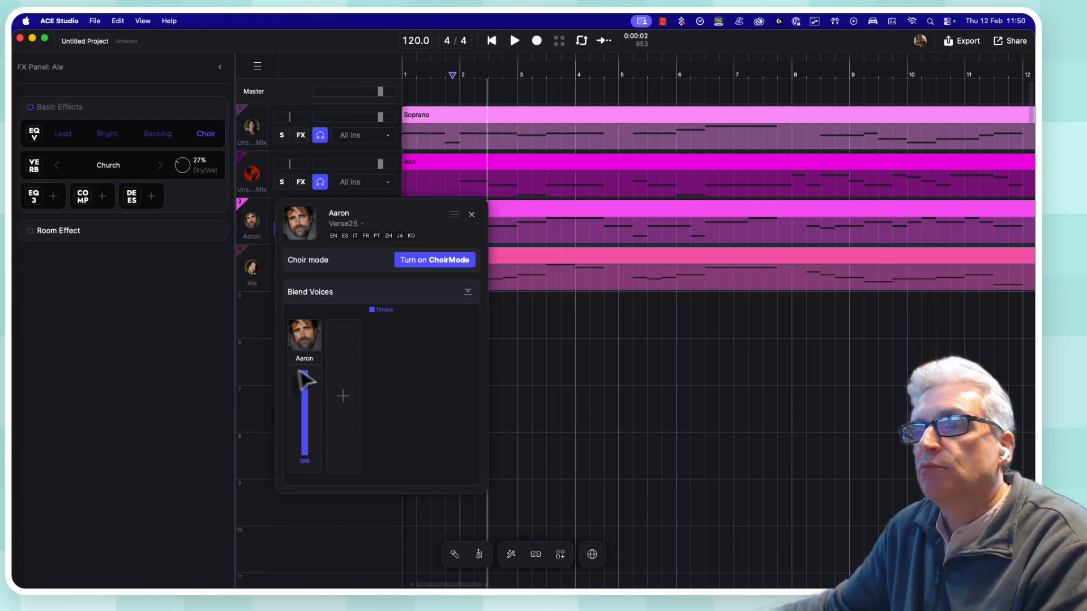
pyautogui.click(304, 396)
pyautogui.click(342, 395)
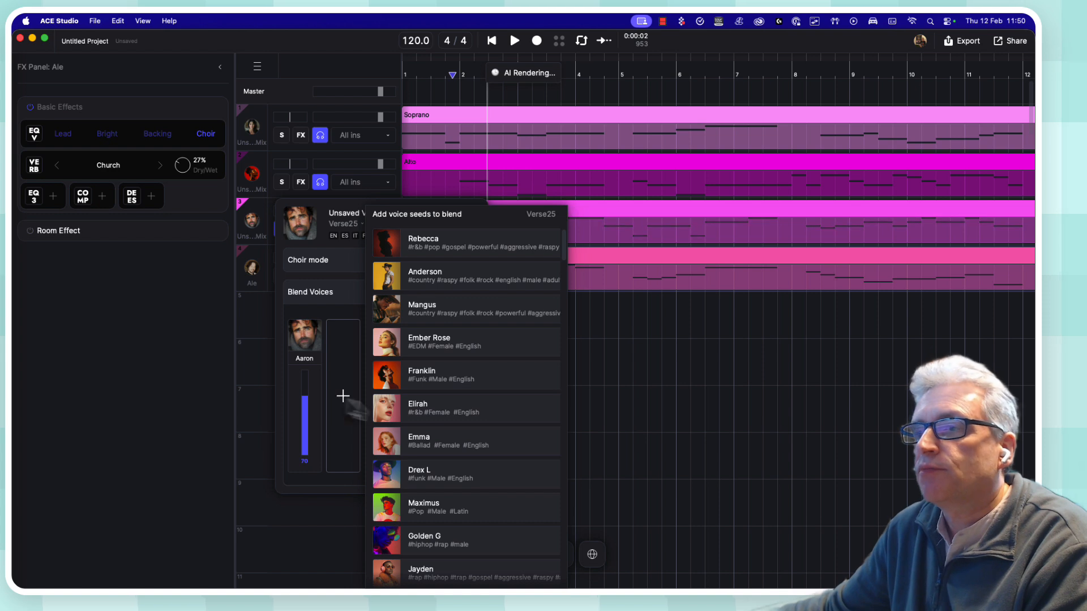
pyautogui.scroll(-5, 487, 429)
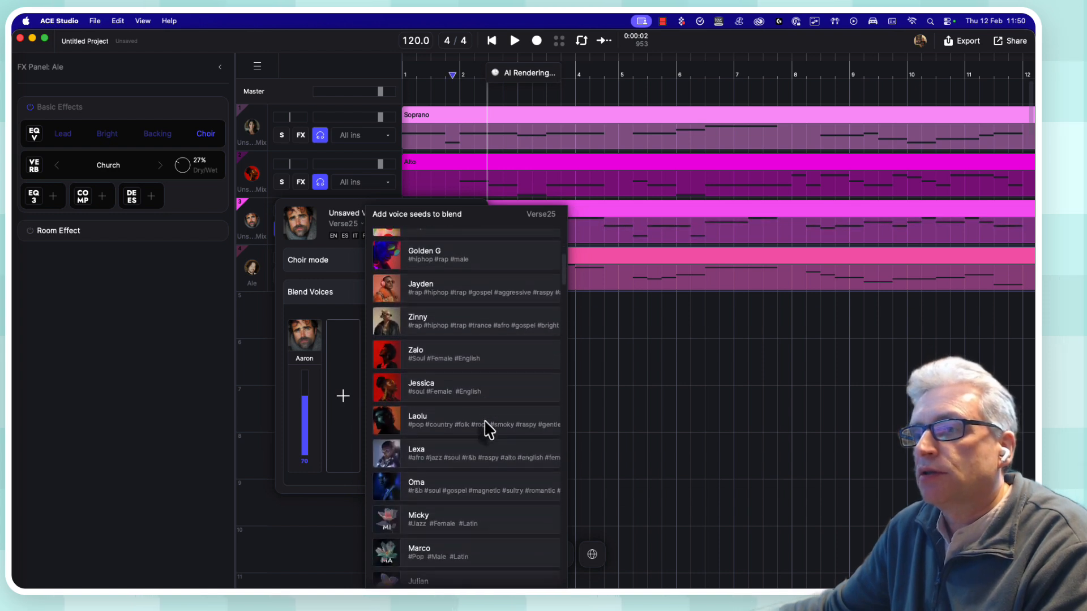
pyautogui.scroll(-10, 488, 430)
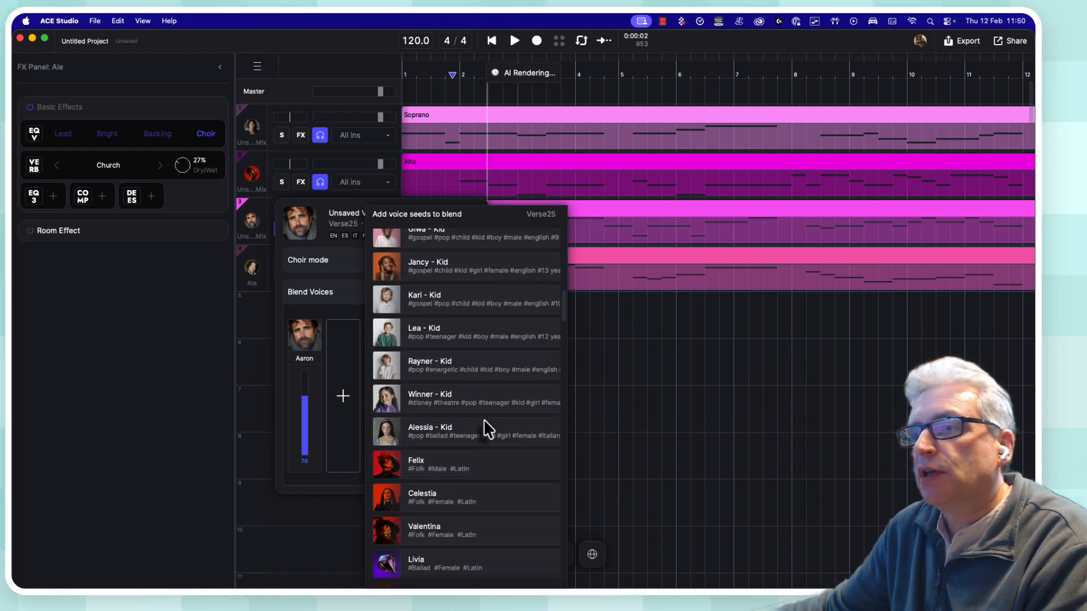
pyautogui.scroll(-10, 488, 429)
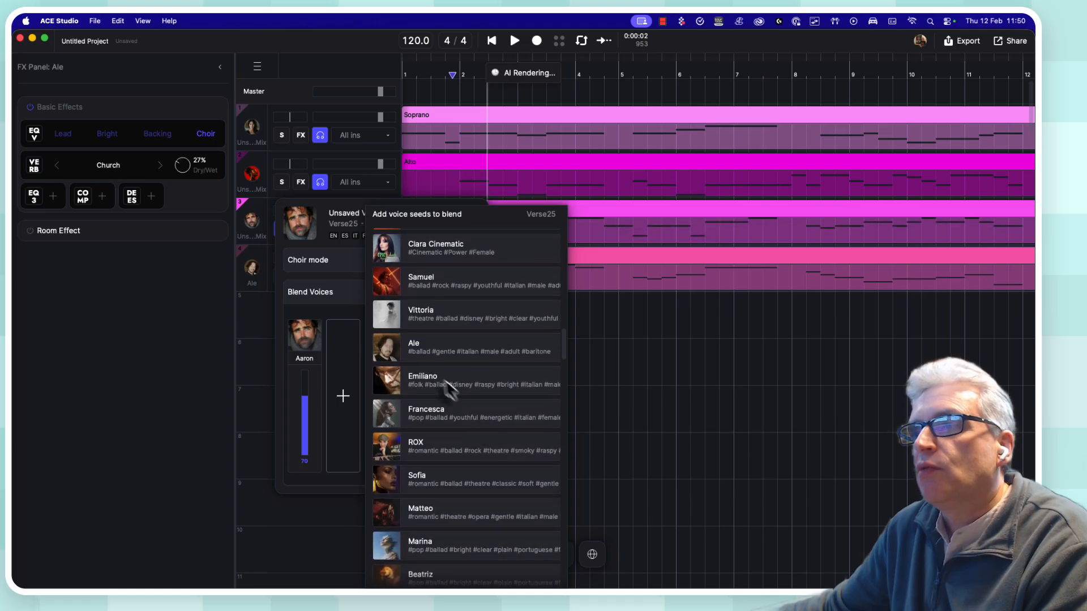
pyautogui.click(391, 353)
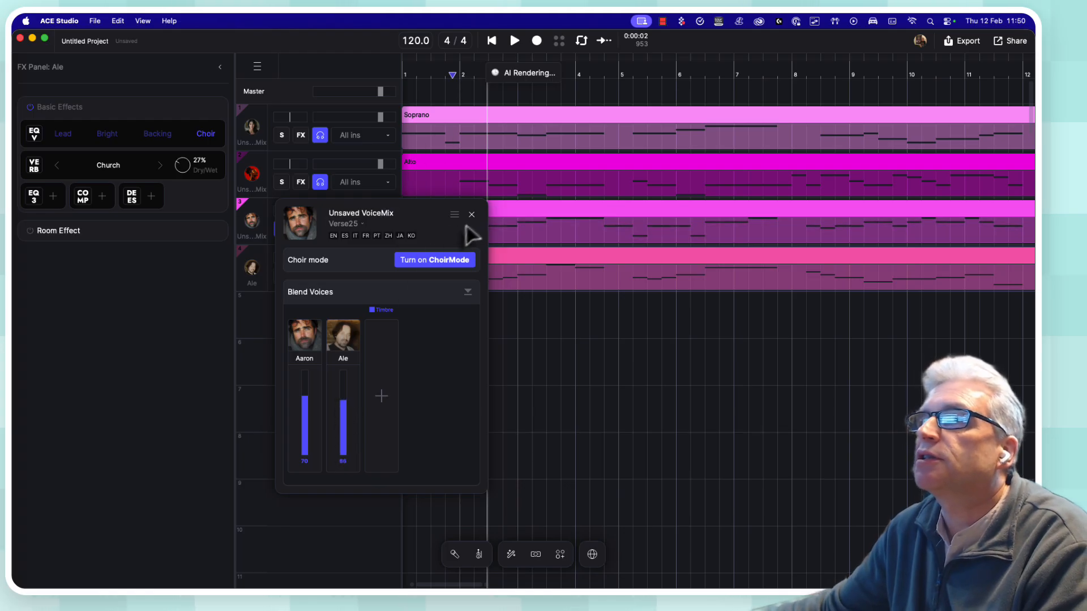
pyautogui.click(471, 215)
# - Audition the soloed Tenor track's blended voice from the start
pyautogui.click(492, 40)
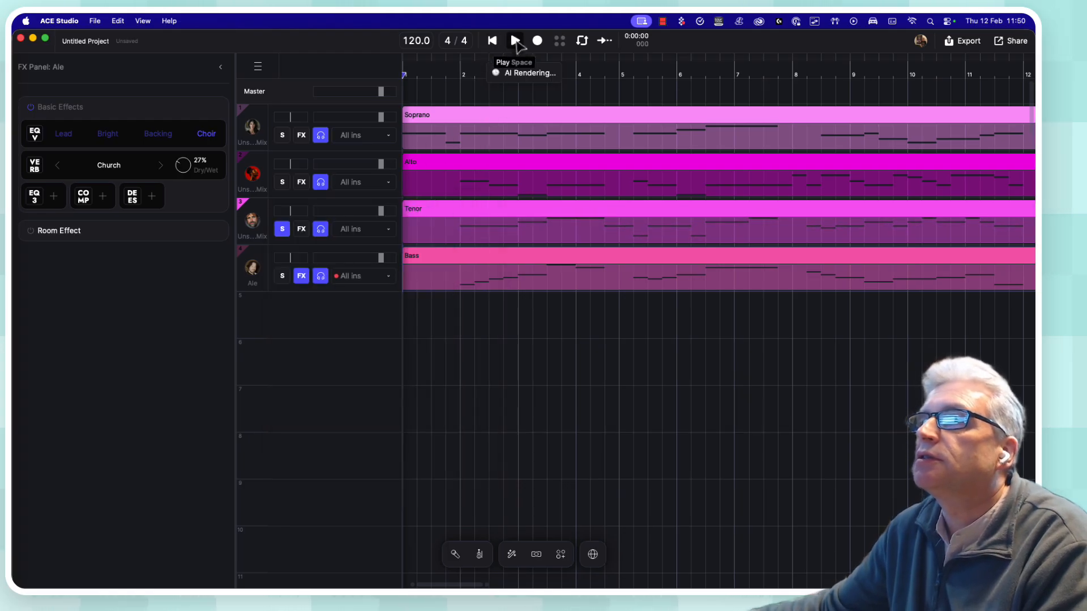
pyautogui.click(515, 40)
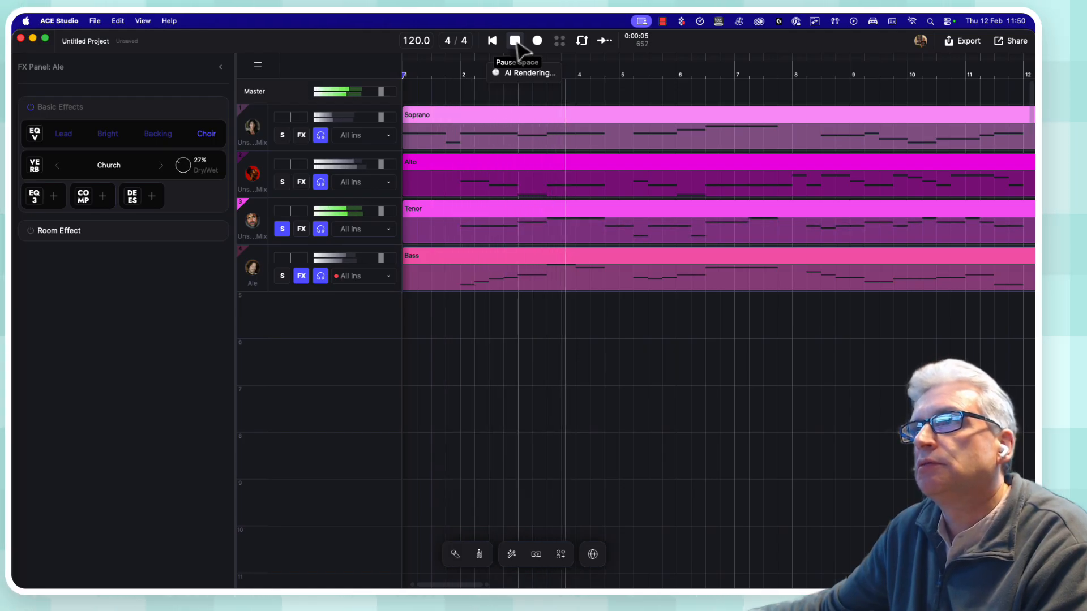
pyautogui.click(514, 40)
# - Rebalance the Tenor blend to about 31 for Aaron and about 93 for Ale, and audition the result
pyautogui.click(253, 221)
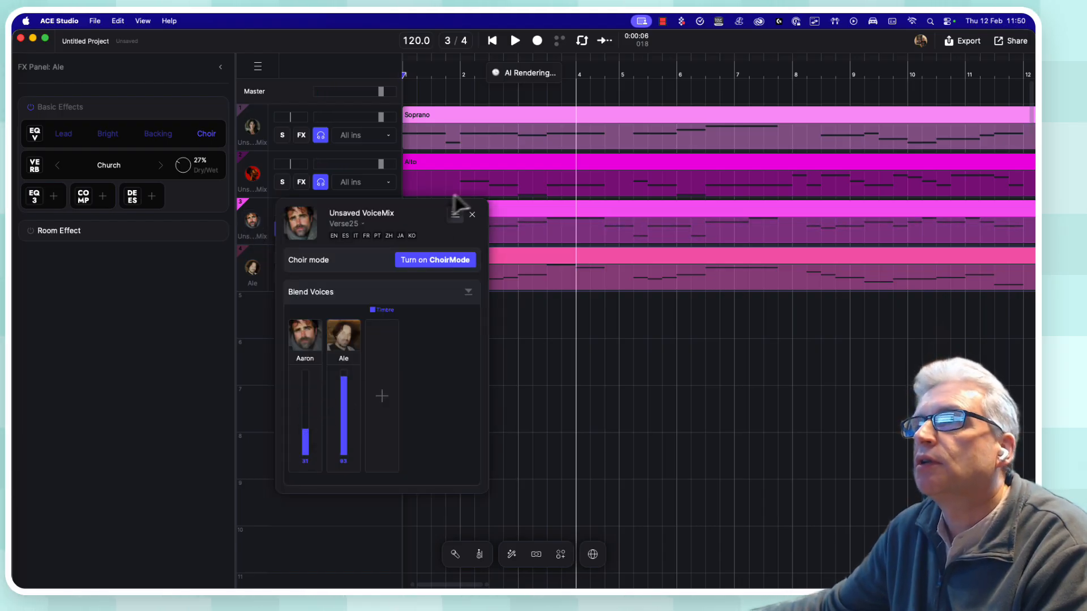
pyautogui.click(514, 40)
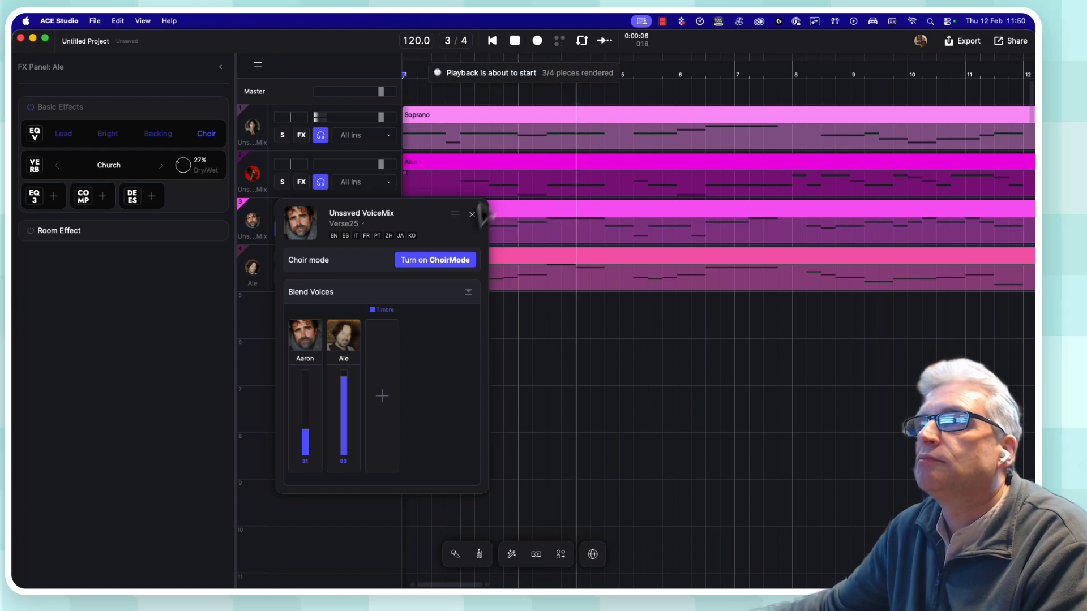
pyautogui.click(472, 214)
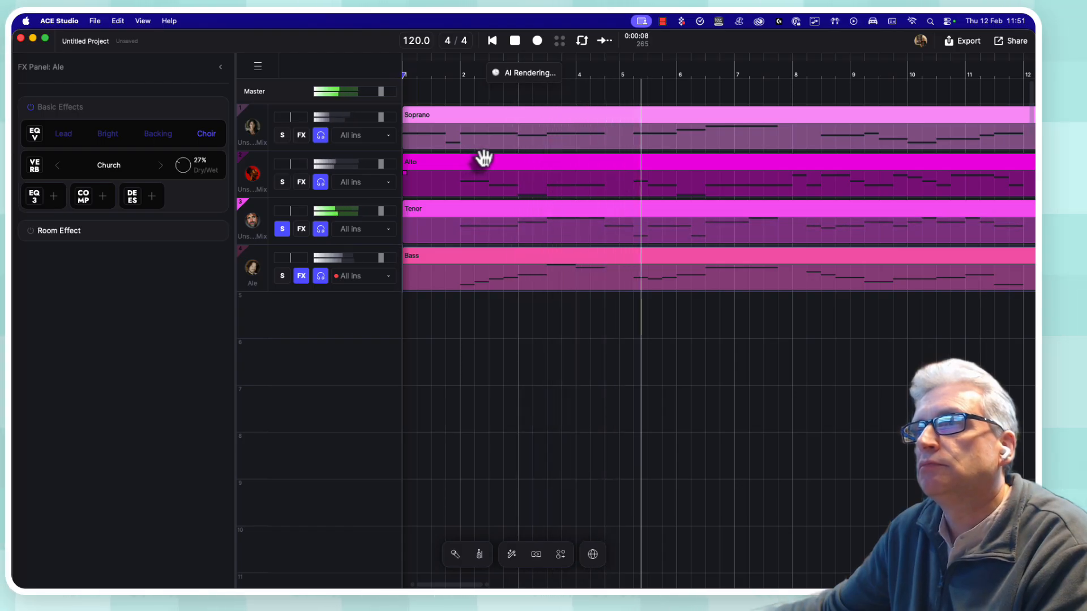
pyautogui.press('space')
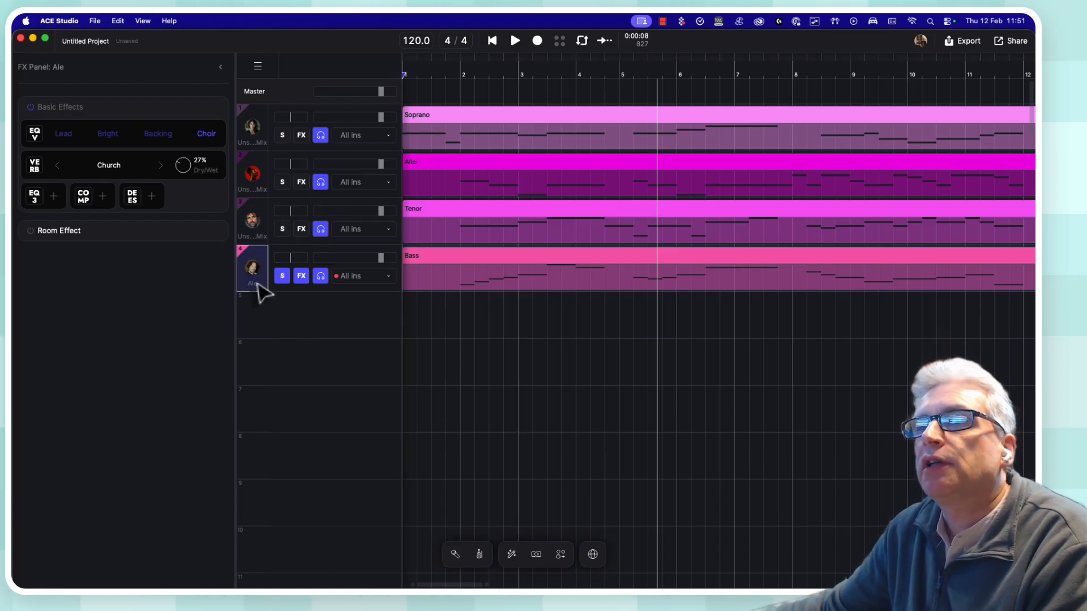
# - Blend the Robert choir baritone into the Bass track's Ale voice, with Ale at about 36 and Robert at about 73
pyautogui.click(253, 274)
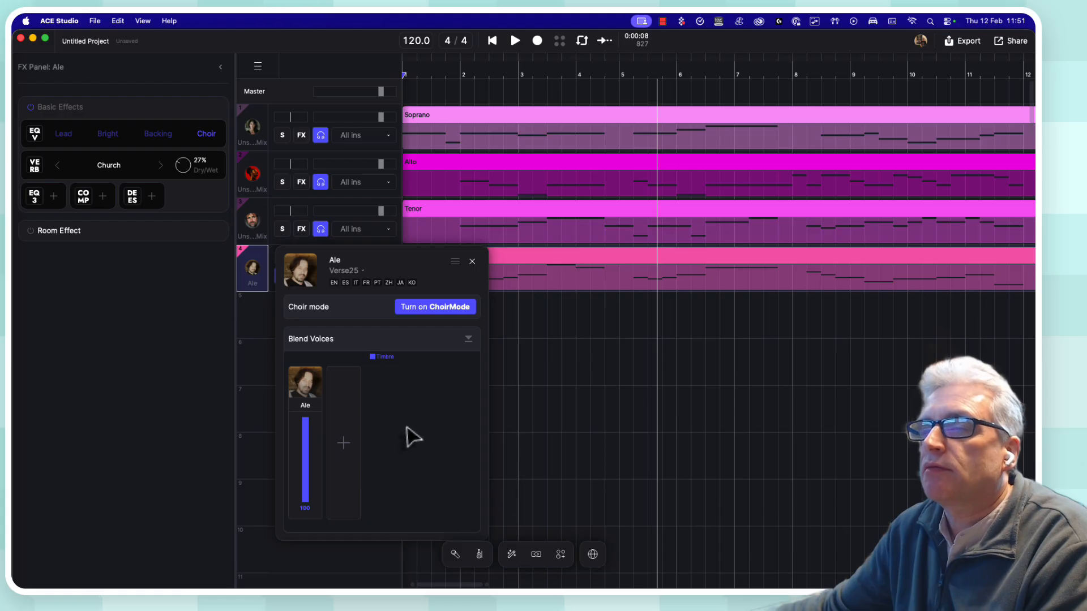
pyautogui.click(343, 447)
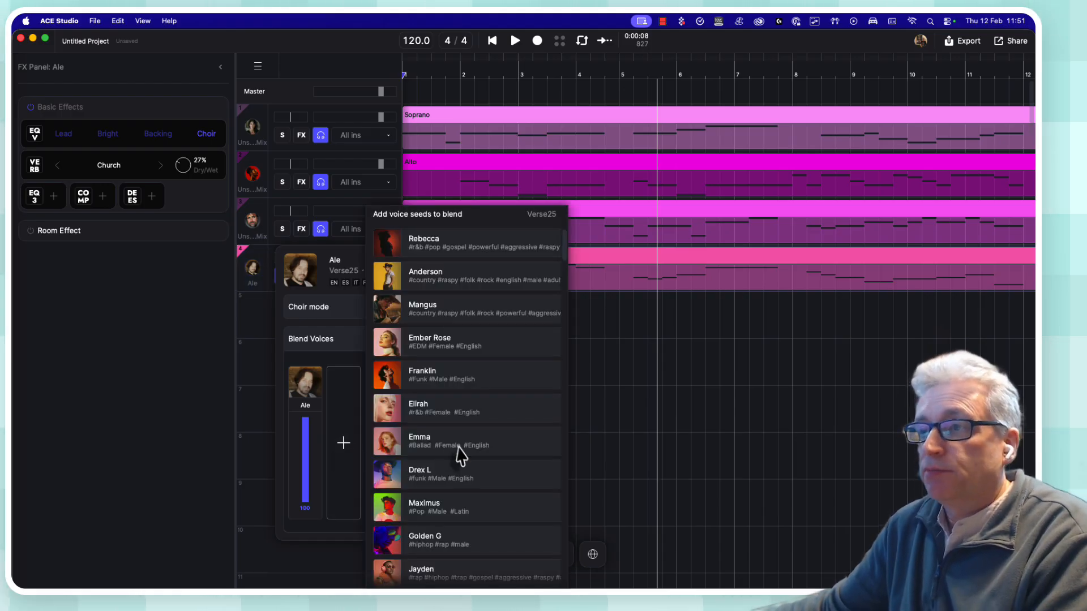
pyautogui.scroll(-15, 471, 447)
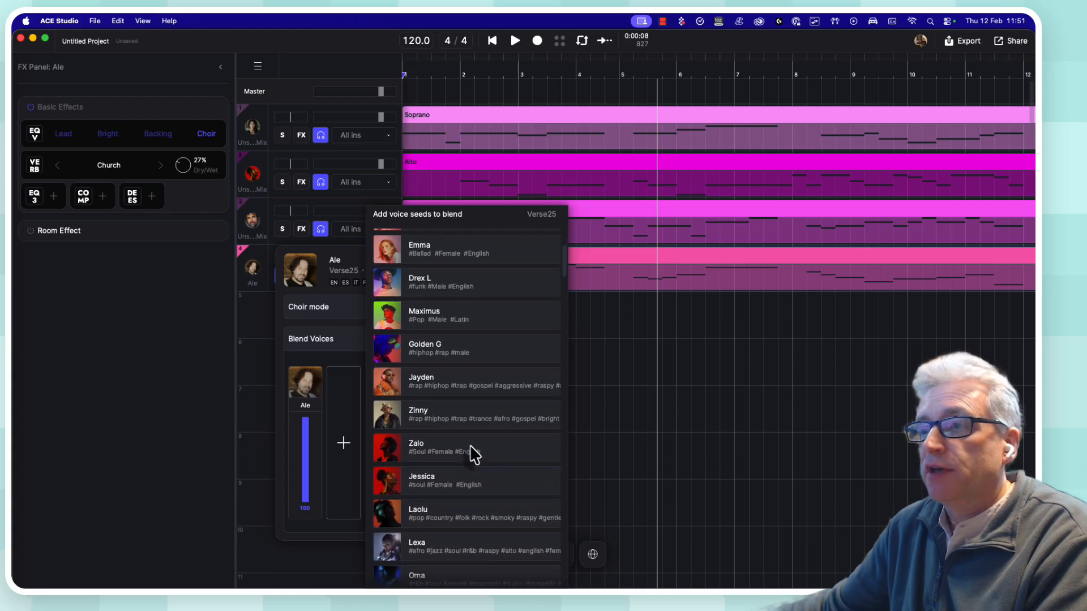
pyautogui.scroll(-15, 472, 452)
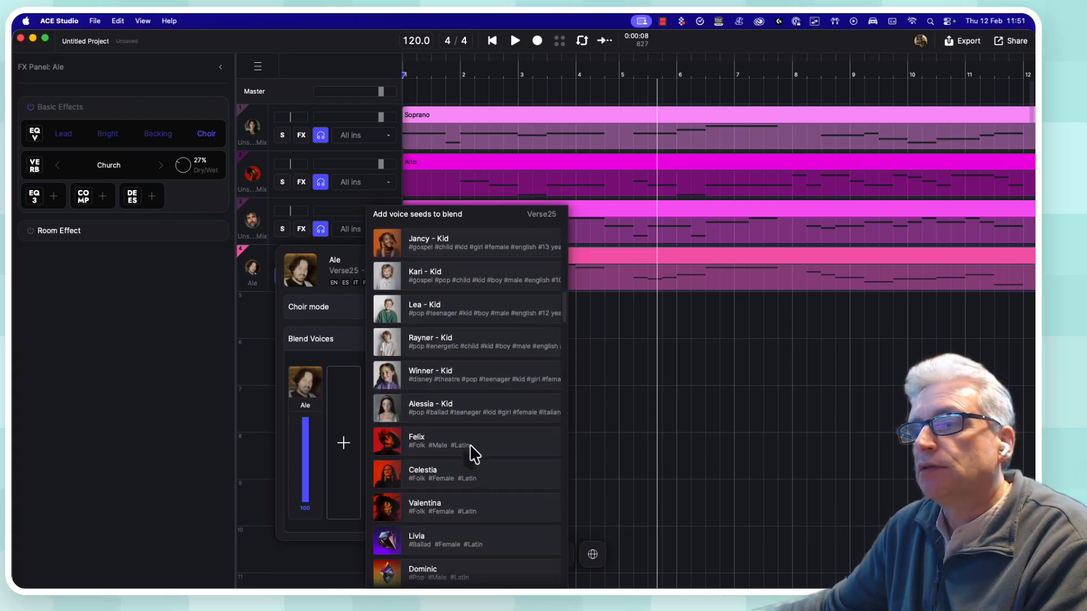
pyautogui.scroll(-15, 473, 454)
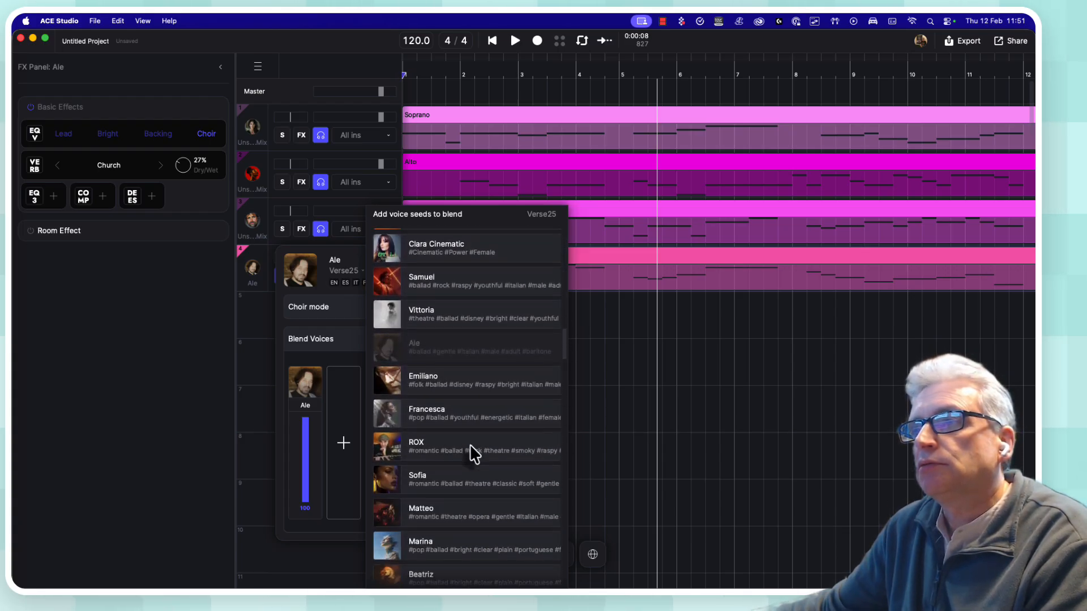
pyautogui.scroll(-15, 474, 454)
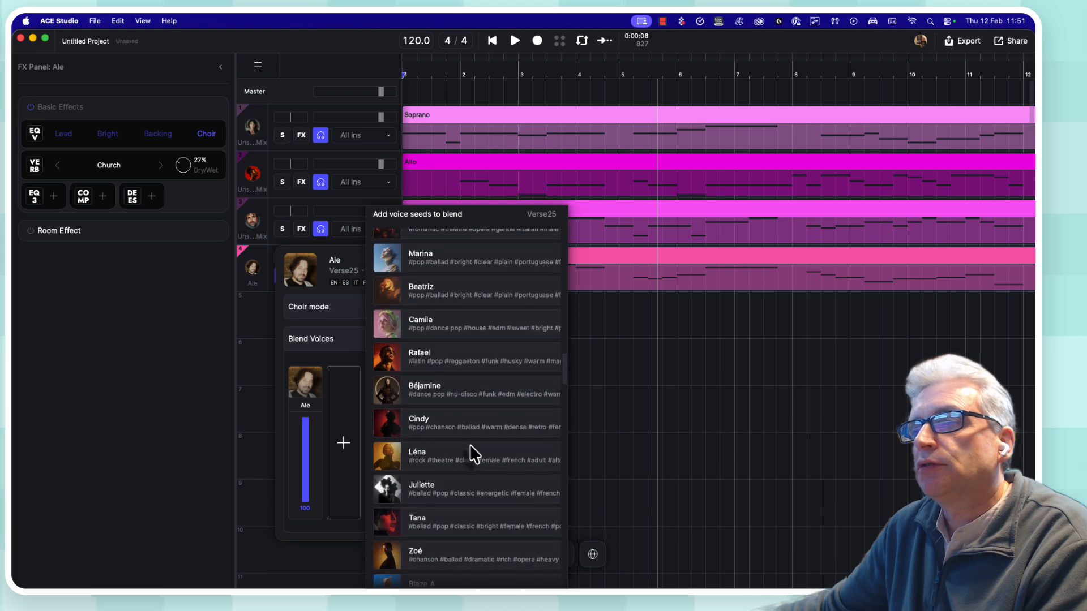
pyautogui.scroll(-4, 471, 446)
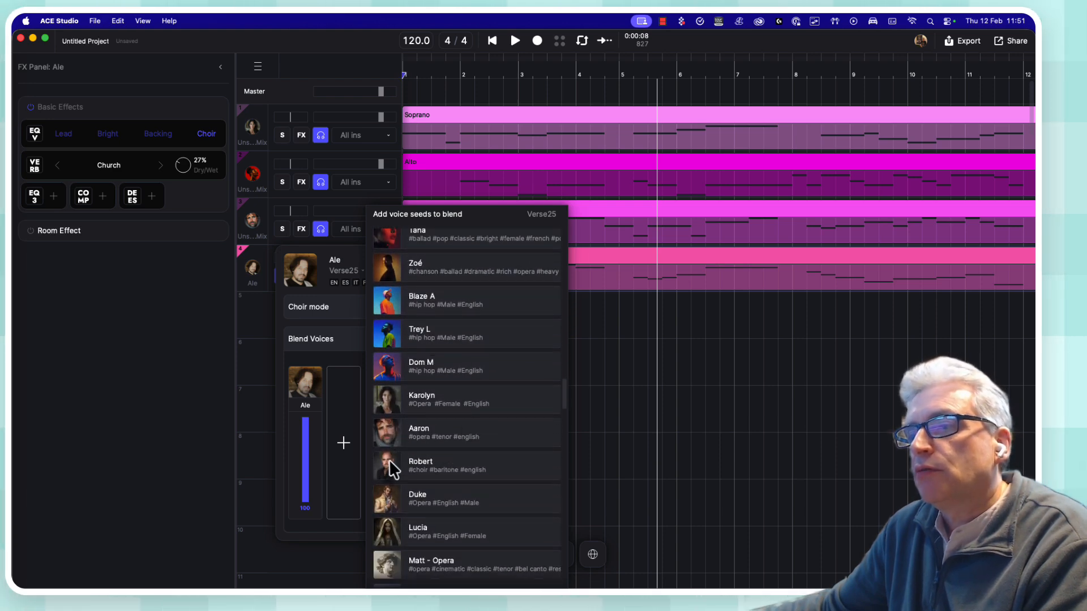
pyautogui.click(393, 467)
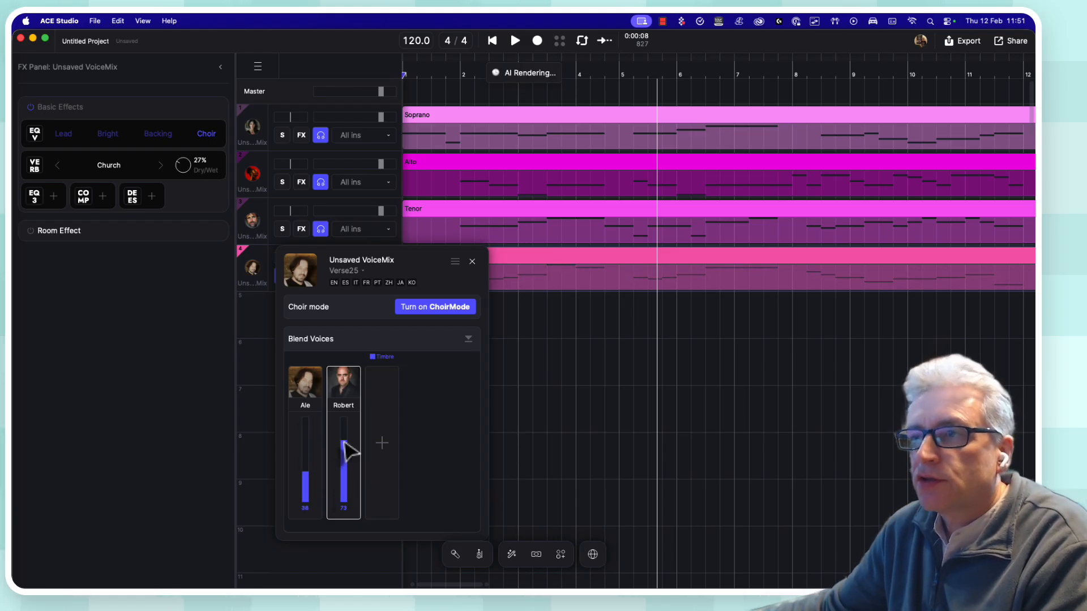
pyautogui.click(472, 262)
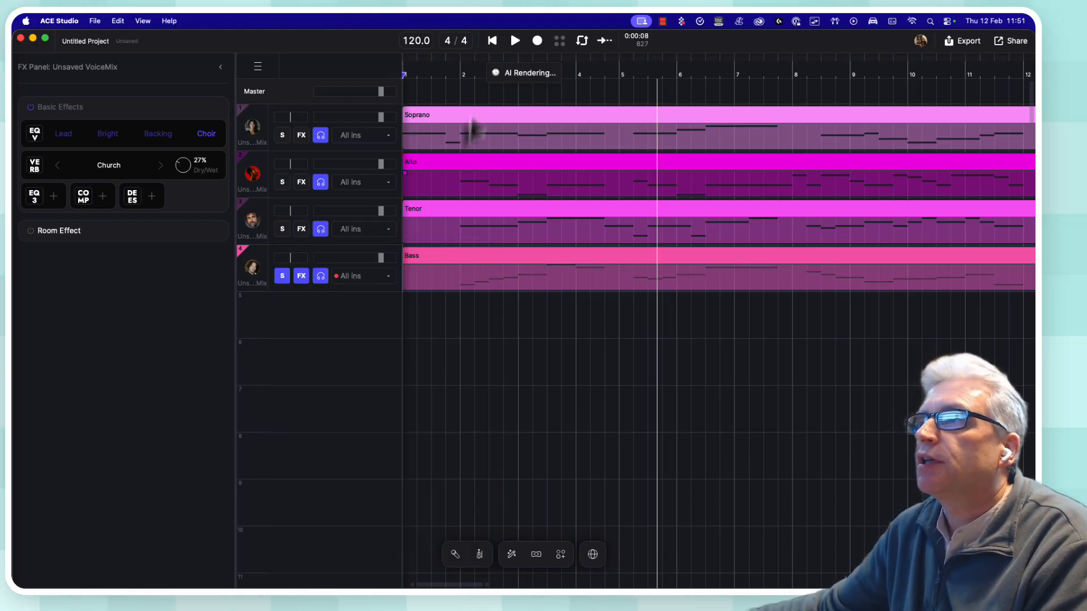
# - Audition the soloed Bass track's blended voice from the start, and return the playhead to the beginning
pyautogui.click(492, 40)
pyautogui.click(514, 40)
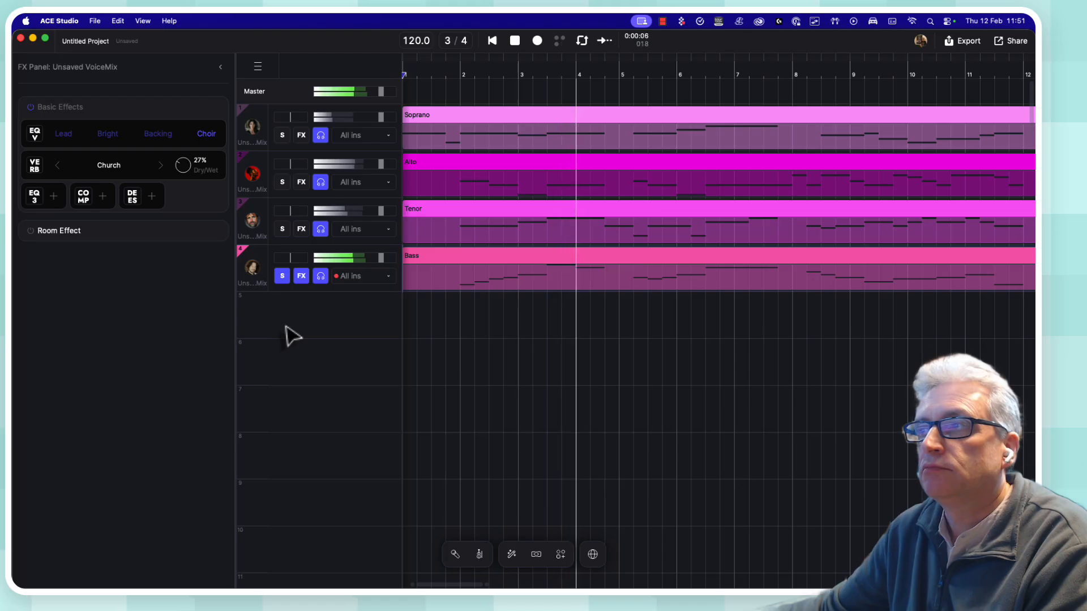
pyautogui.press('space')
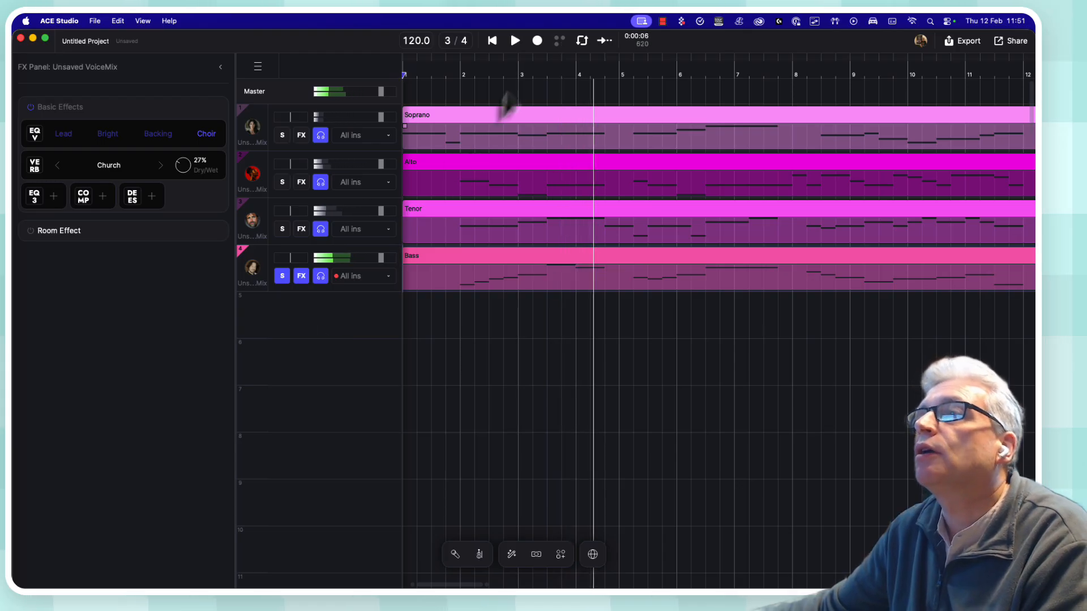
pyautogui.click(492, 40)
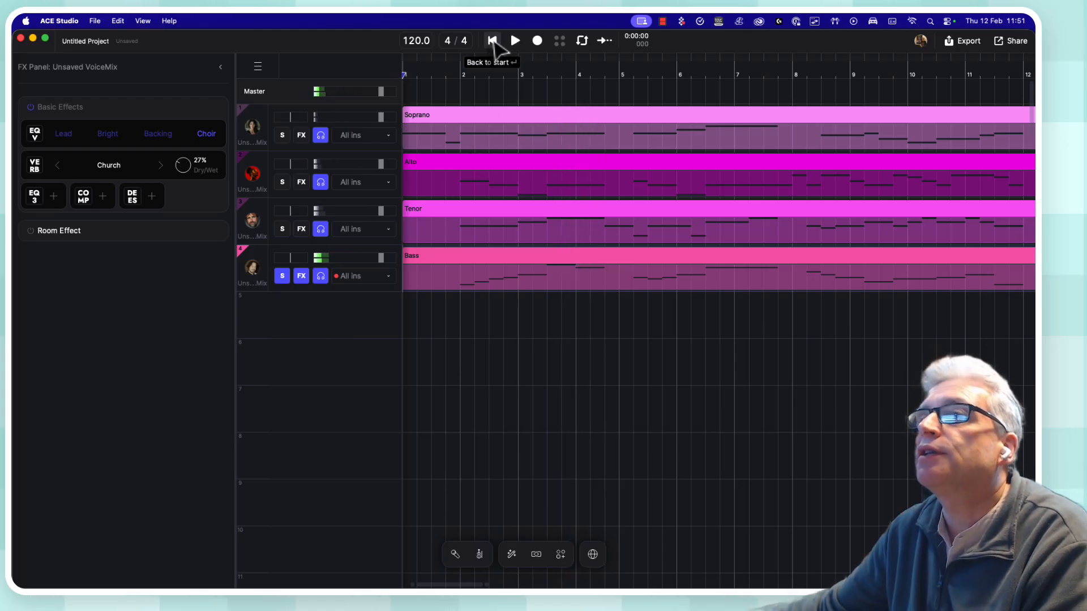
# - Turn off solo on the Bass track and audition the full four-part choir from the start
pyautogui.click(288, 277)
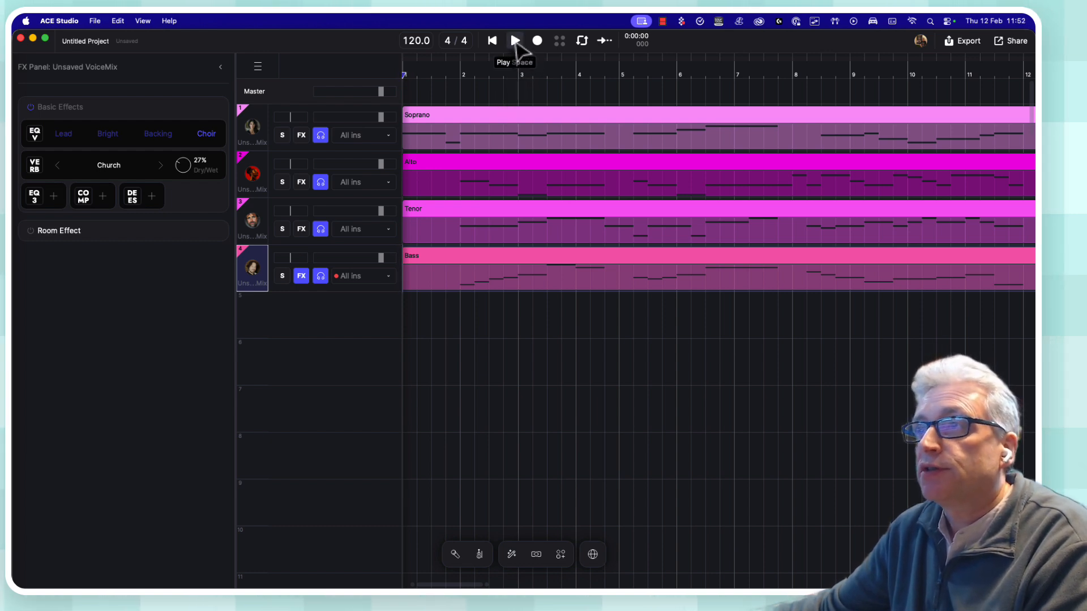
pyautogui.click(515, 41)
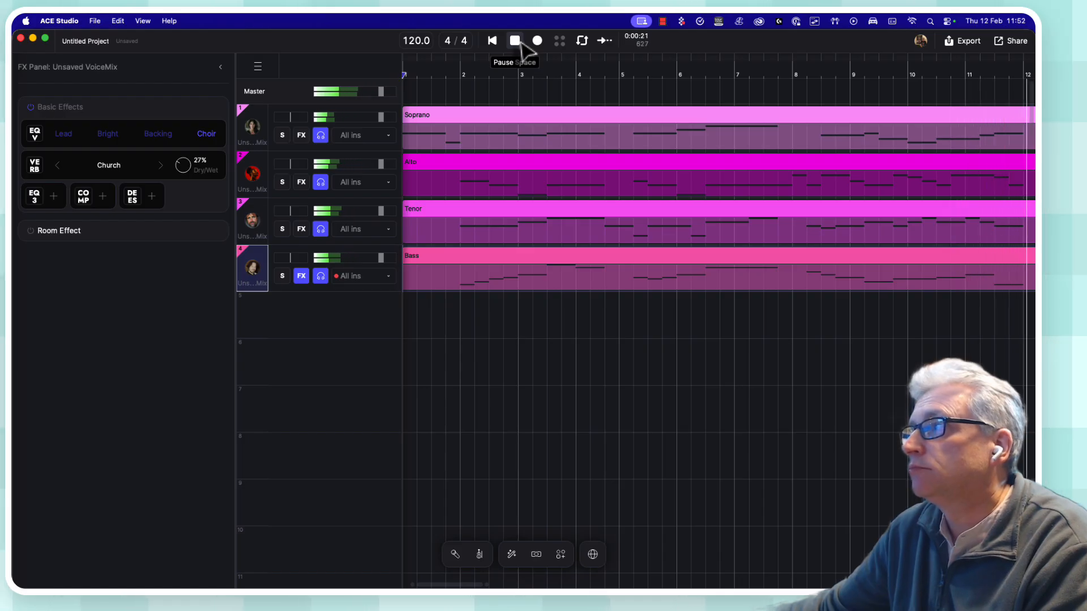
pyautogui.click(516, 42)
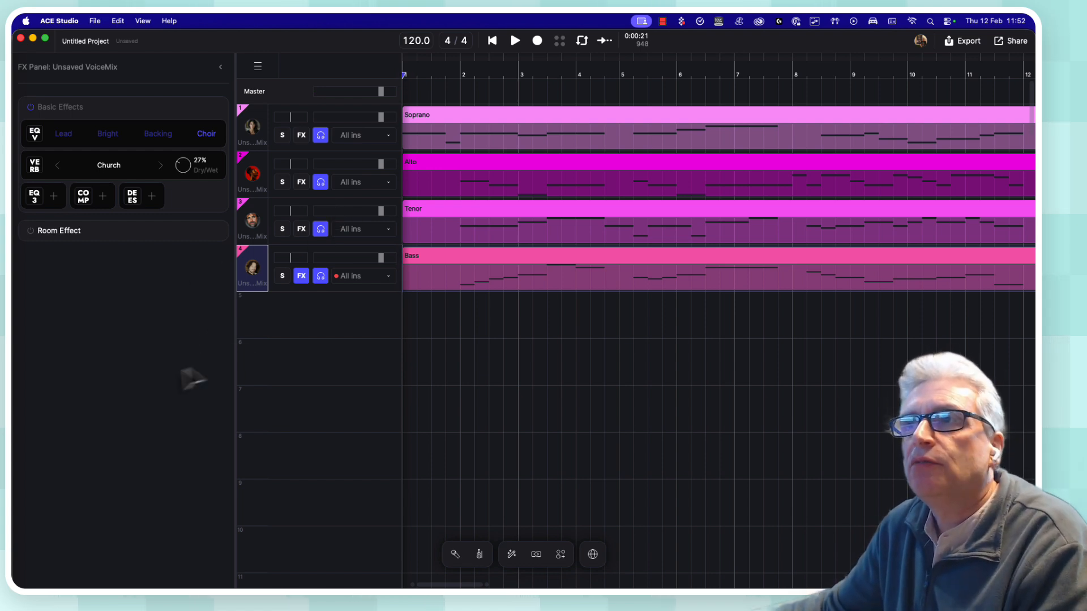
# - Open the Soprano clip's notes and reduce the vibrato depth of all its notes with the Modulation tool
pyautogui.doubleClick(431, 116)
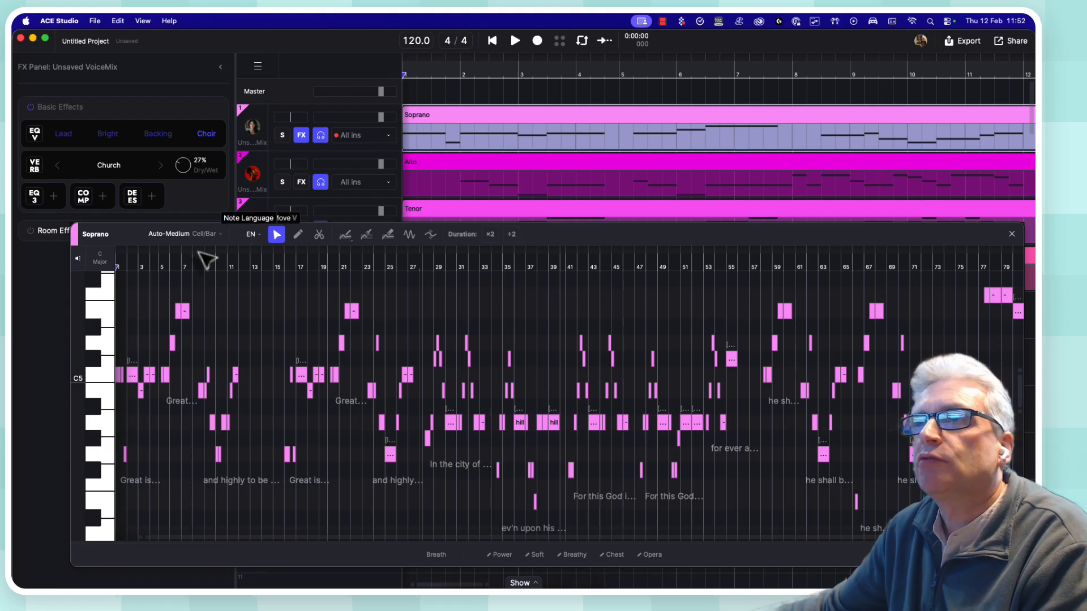
pyautogui.scroll(5, 148, 270)
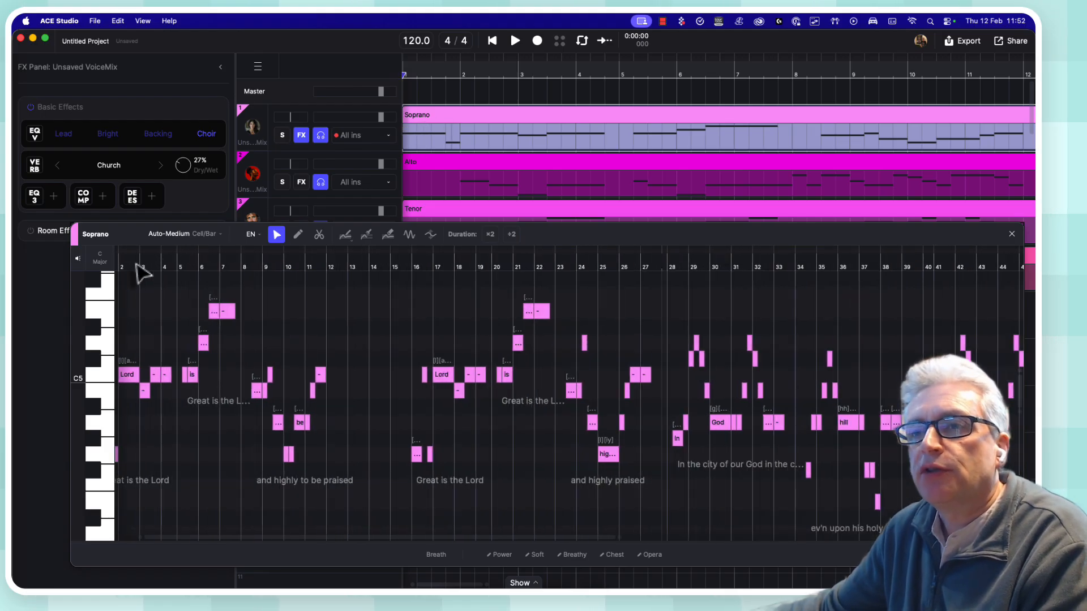
pyautogui.scroll(5, 187, 368)
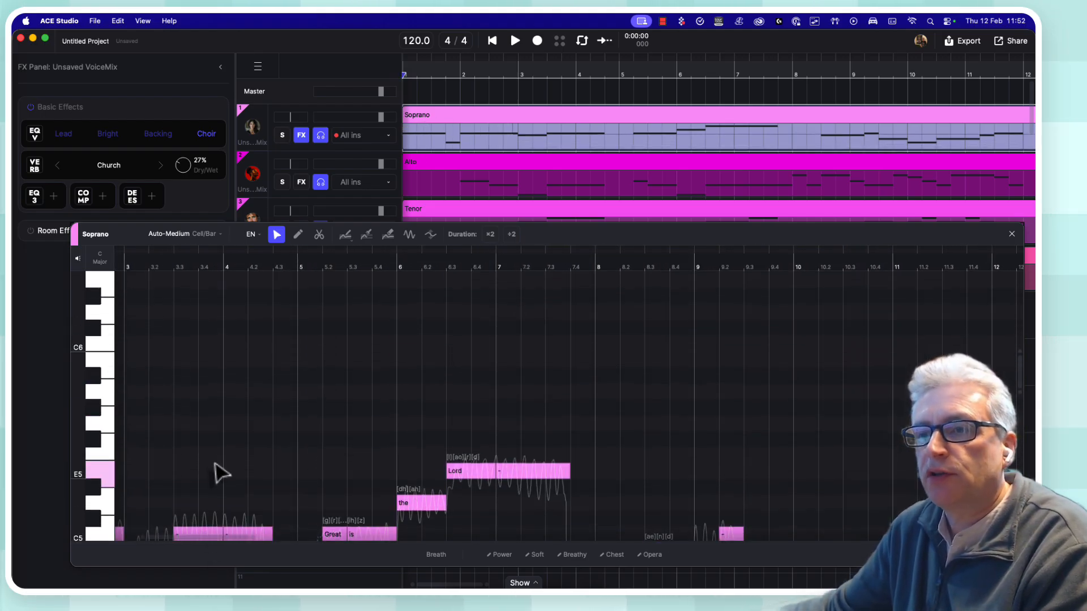
pyautogui.scroll(-6, 218, 469)
pyautogui.moveTo(210, 539); pyautogui.dragTo(194, 482)
pyautogui.scroll(3, 194, 469)
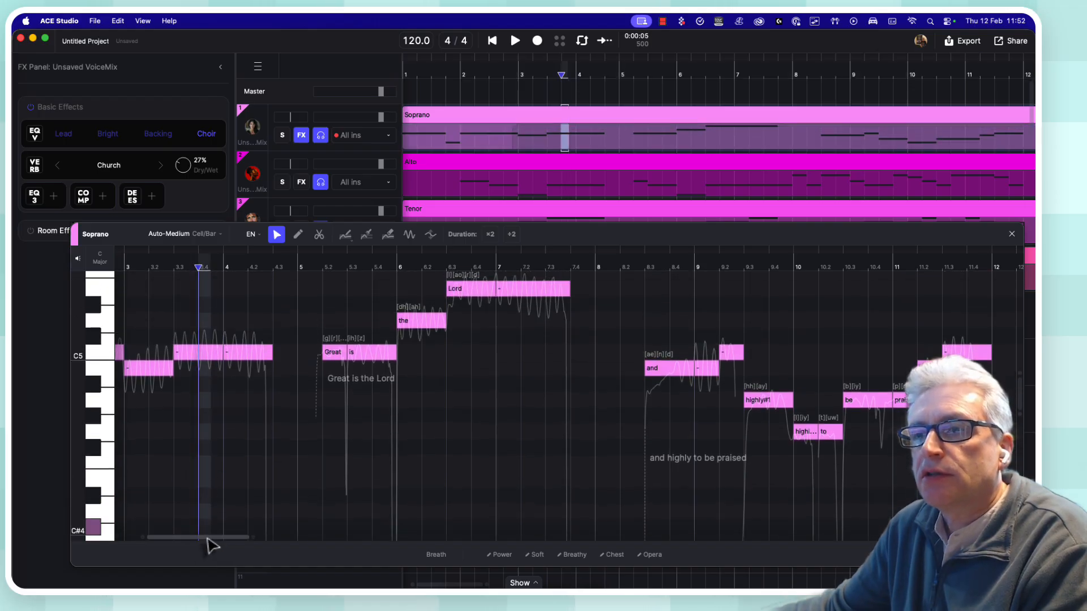
pyautogui.moveTo(206, 538); pyautogui.dragTo(154, 538)
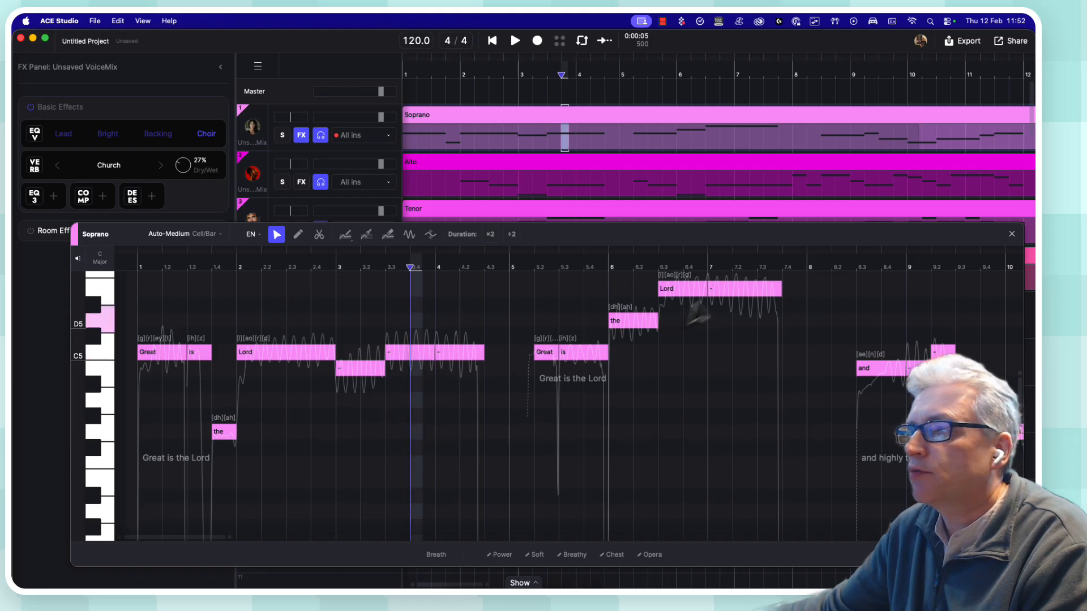
pyautogui.click(166, 360)
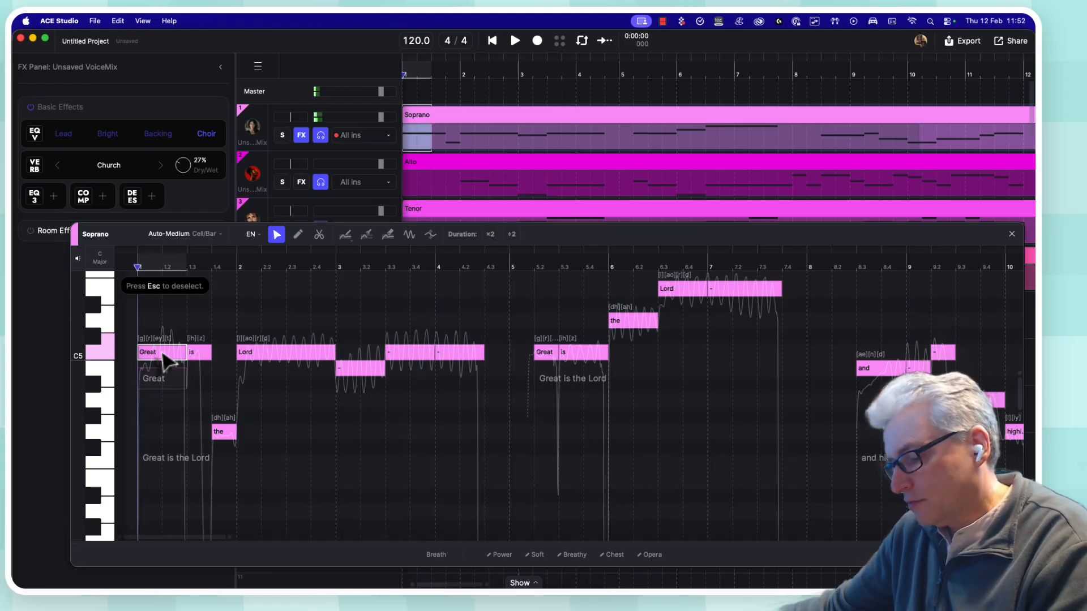
pyautogui.press('super+a')
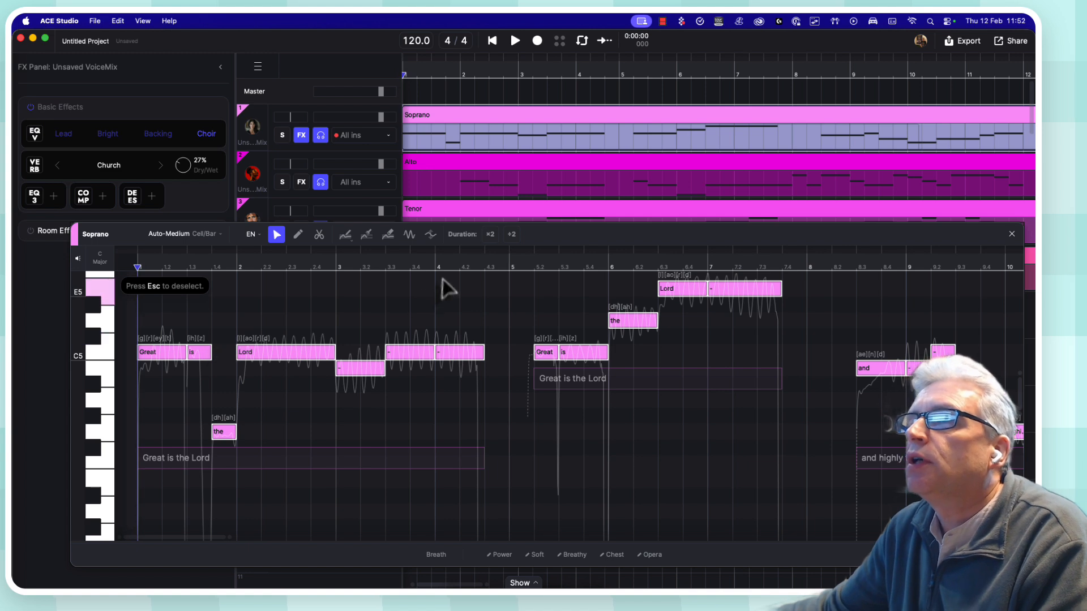
pyautogui.click(431, 235)
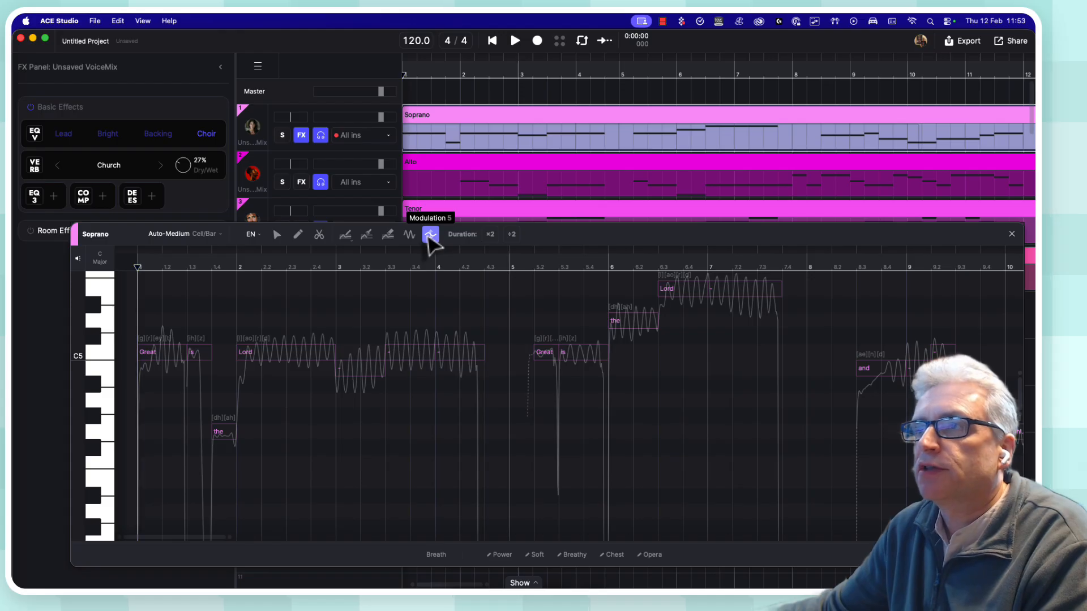
pyautogui.moveTo(164, 349); pyautogui.dragTo(162, 373)
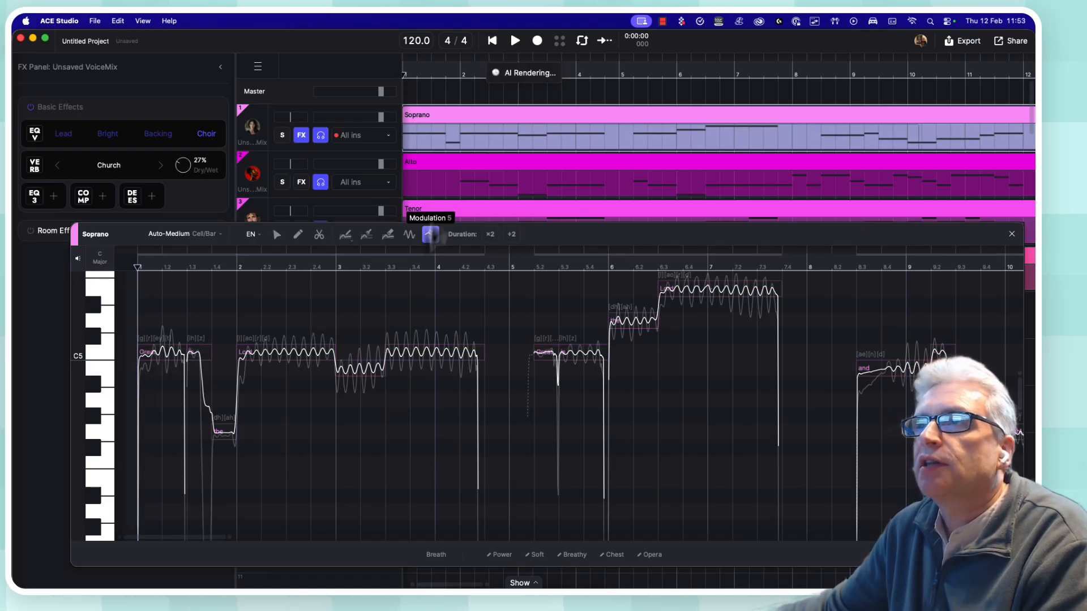
# - Solo the Soprano track and audition its reduced vibrato from the start
pyautogui.click(282, 135)
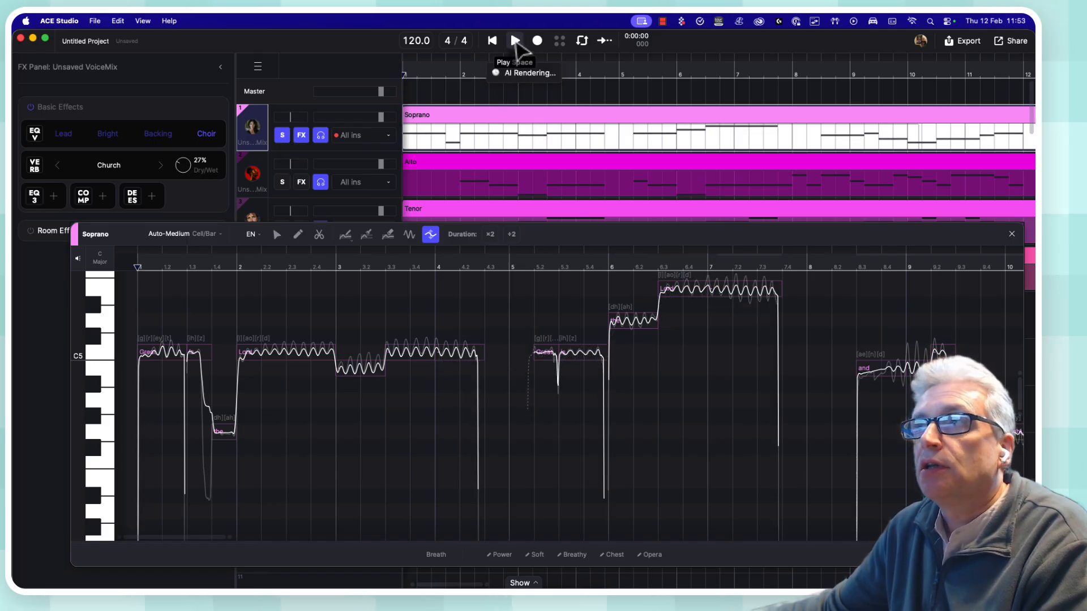
pyautogui.click(515, 41)
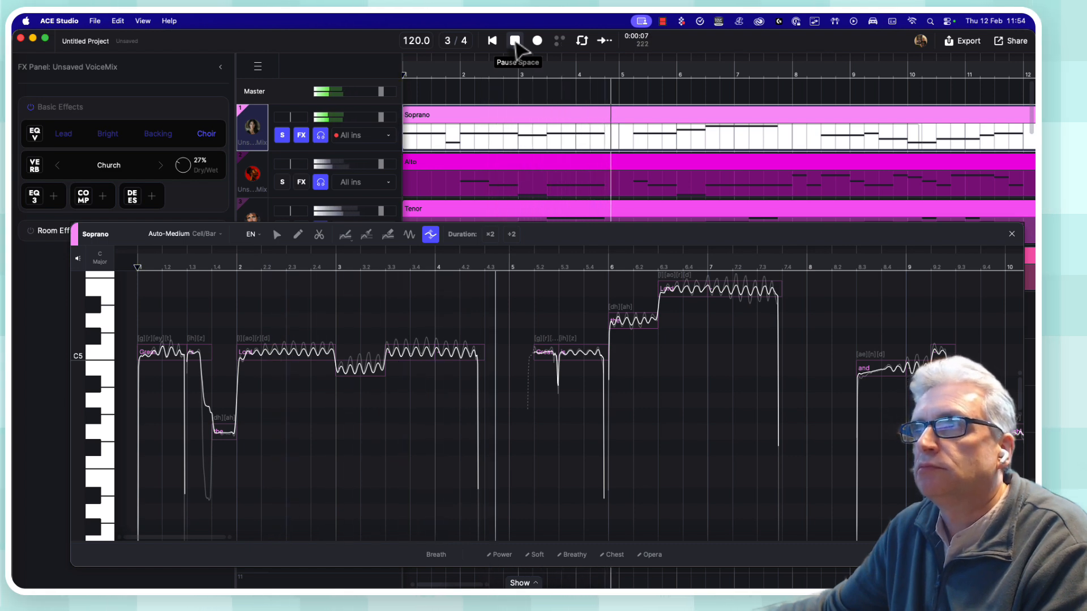
pyautogui.click(515, 41)
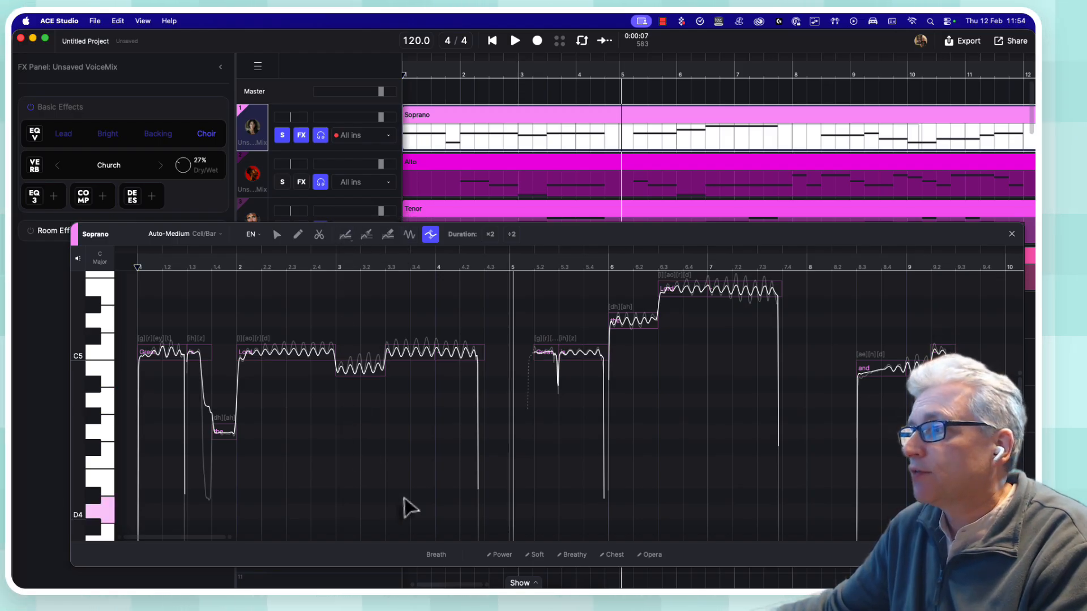
# - Use the Pitch Brush to flatten the pitch curve on "and" and draw a glide down into "highly" around bar 24
pyautogui.moveTo(203, 537); pyautogui.dragTo(441, 483)
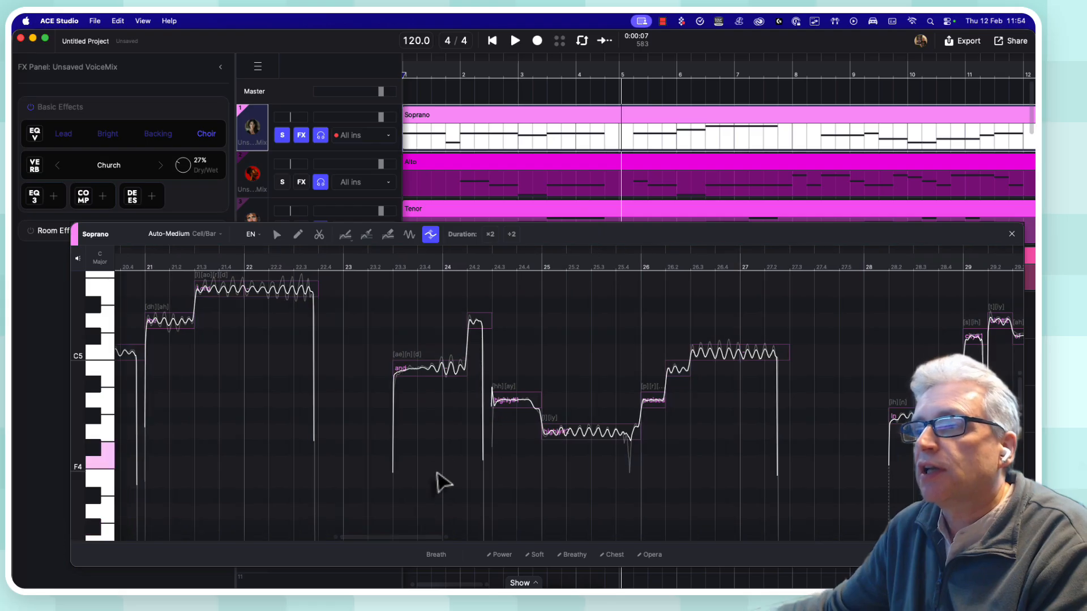
pyautogui.click(347, 236)
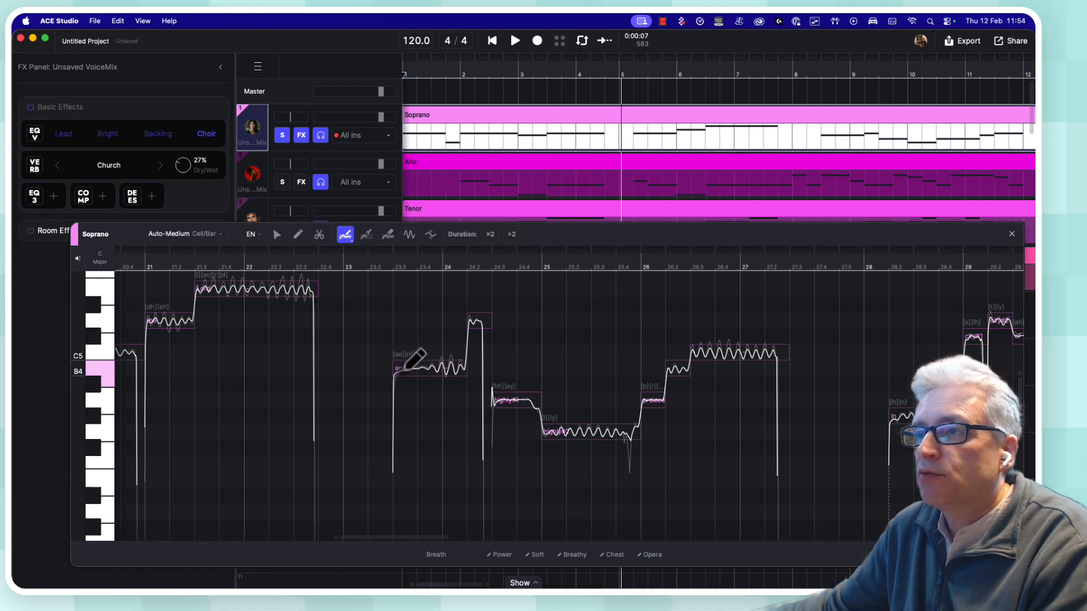
pyautogui.click(409, 371)
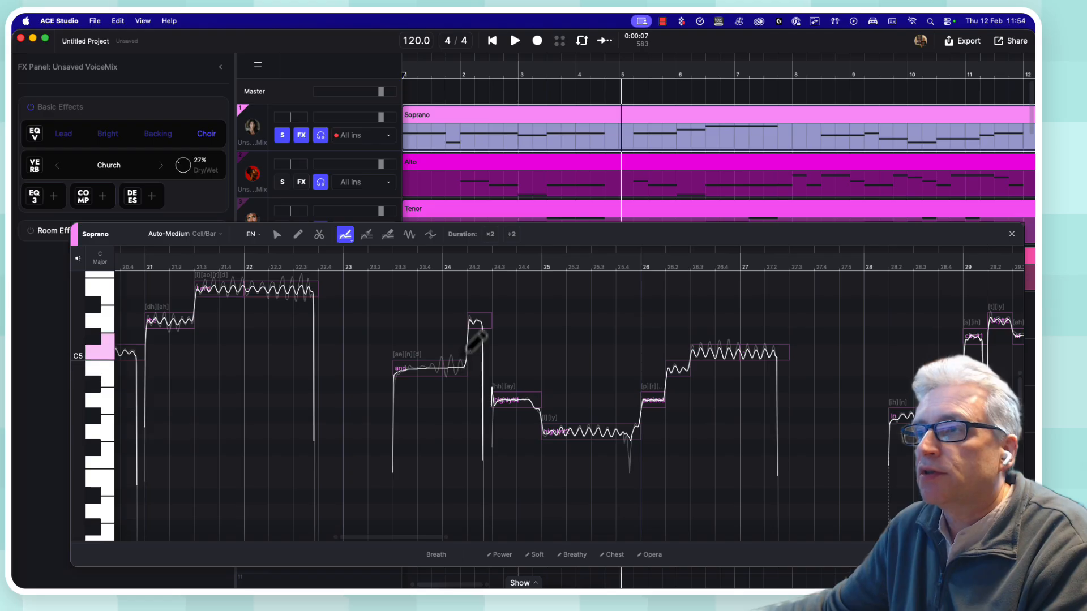
pyautogui.moveTo(487, 324); pyautogui.dragTo(504, 398)
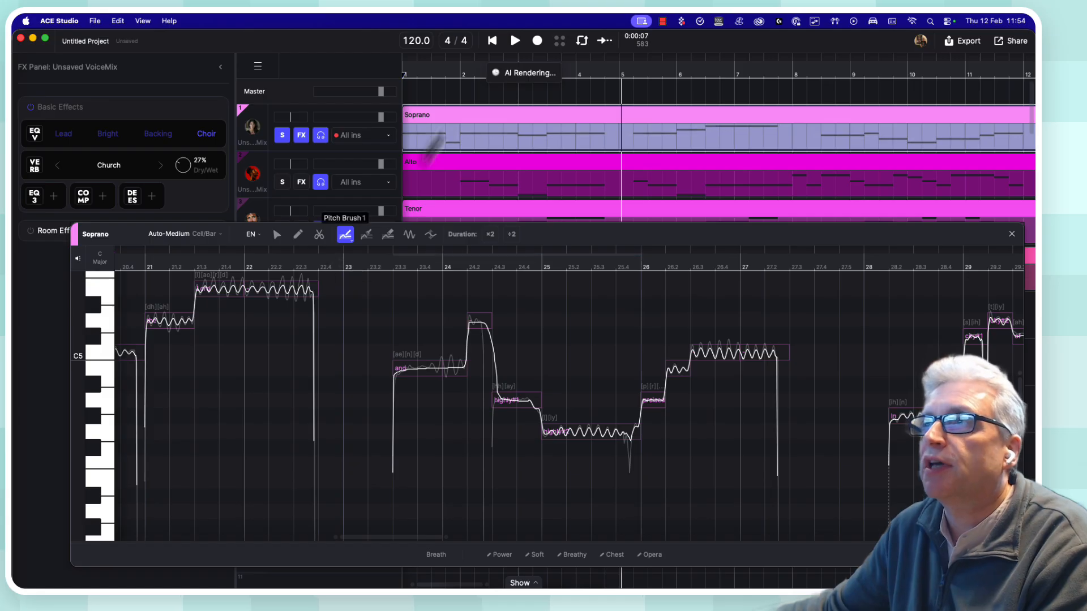
# - Audition the redrawn Soprano pitch curve from bar 23, and return the playhead there
pyautogui.click(355, 267)
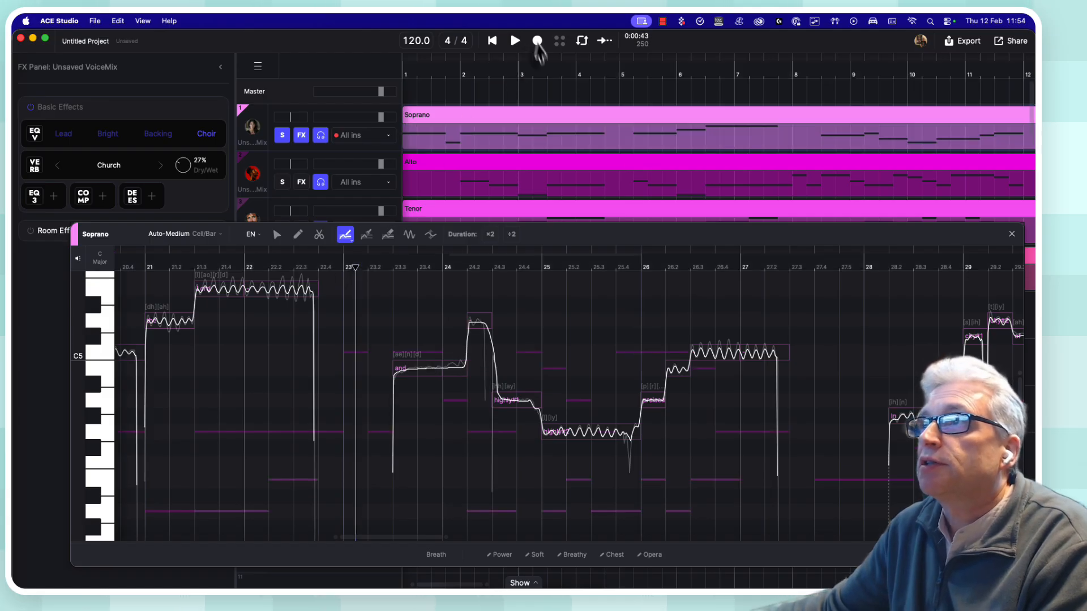
pyautogui.click(519, 48)
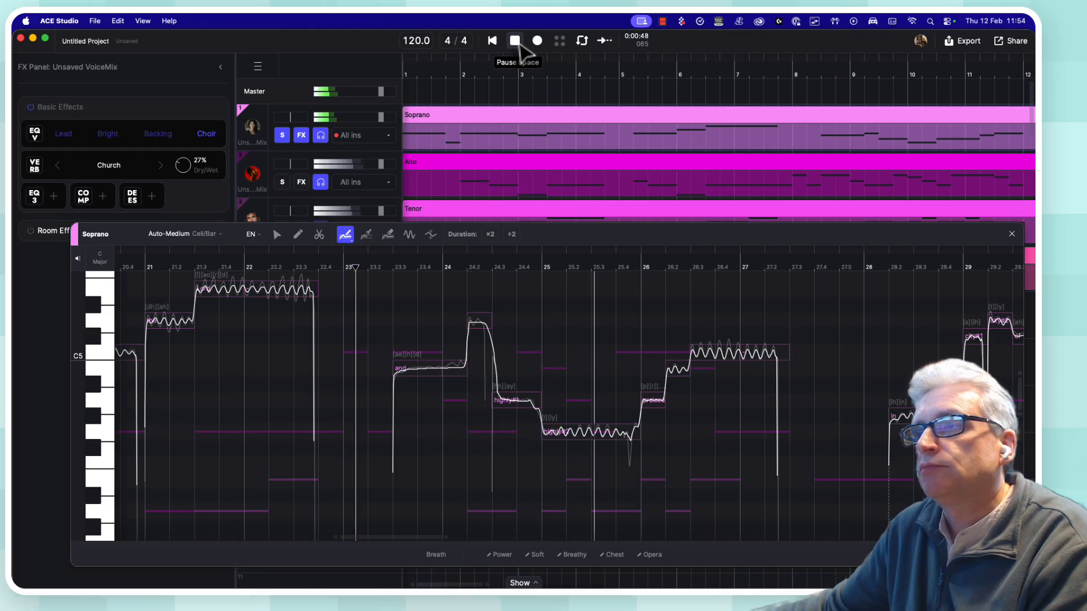
pyautogui.click(521, 44)
pyautogui.click(355, 265)
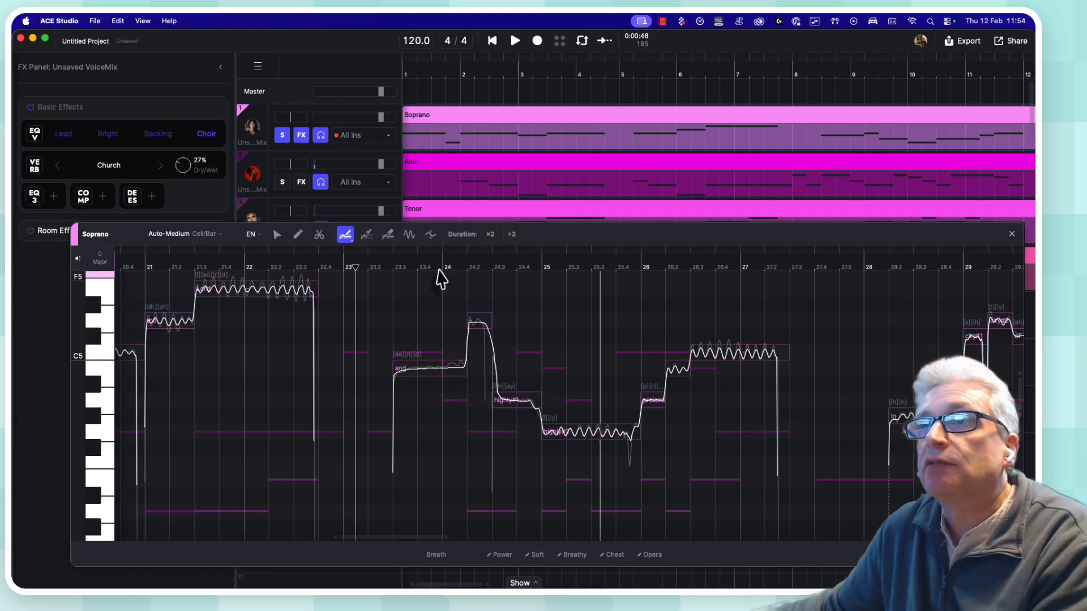
# - Undo the Pitch Brush edits on the Soprano clip
pyautogui.click(118, 21)
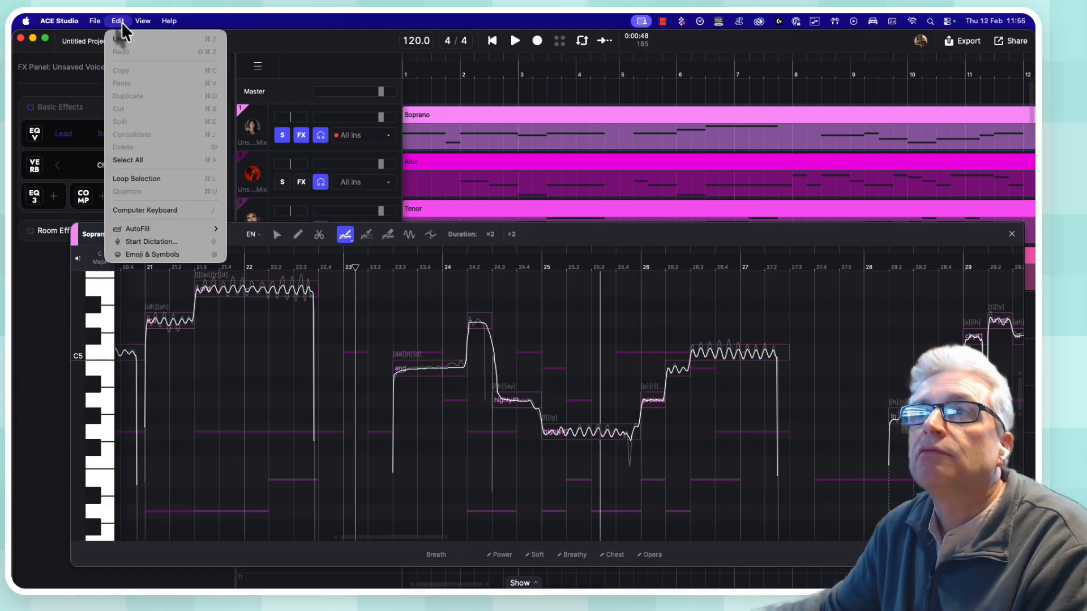
pyautogui.click(125, 38)
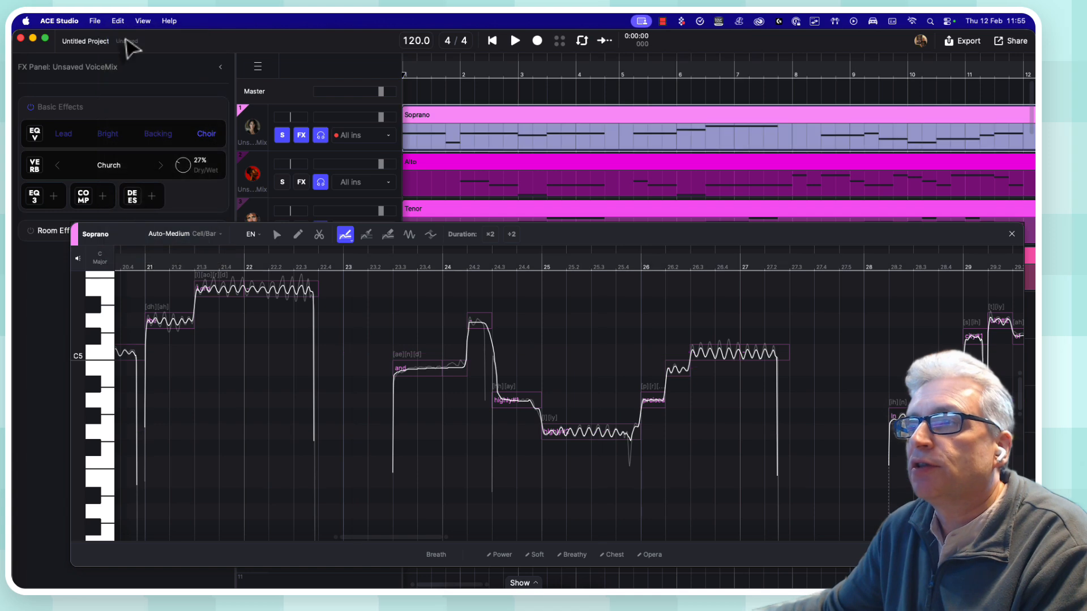
pyautogui.click(121, 25)
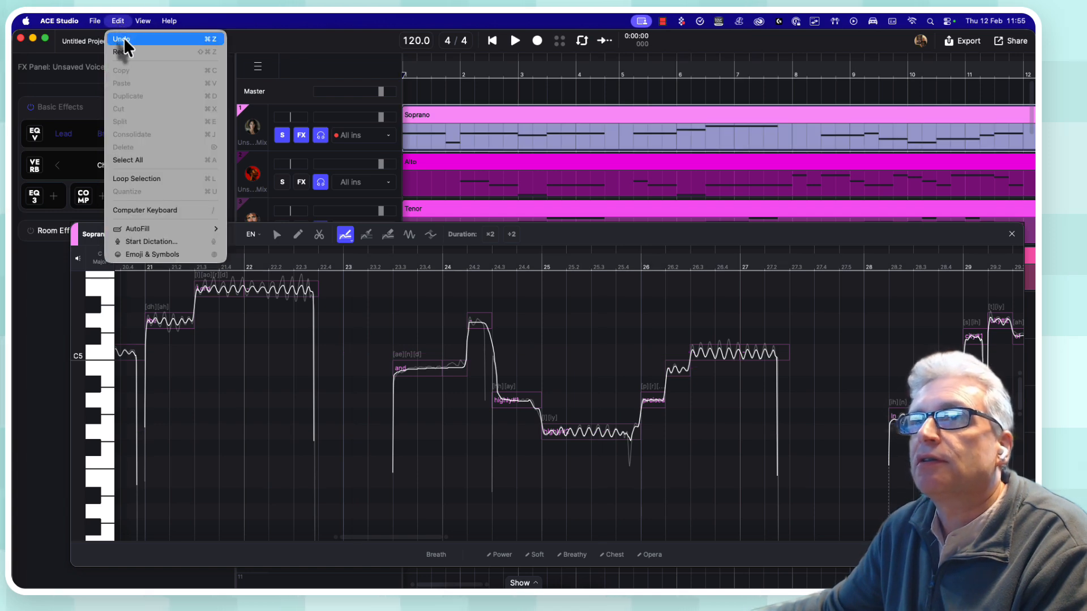
pyautogui.click(123, 37)
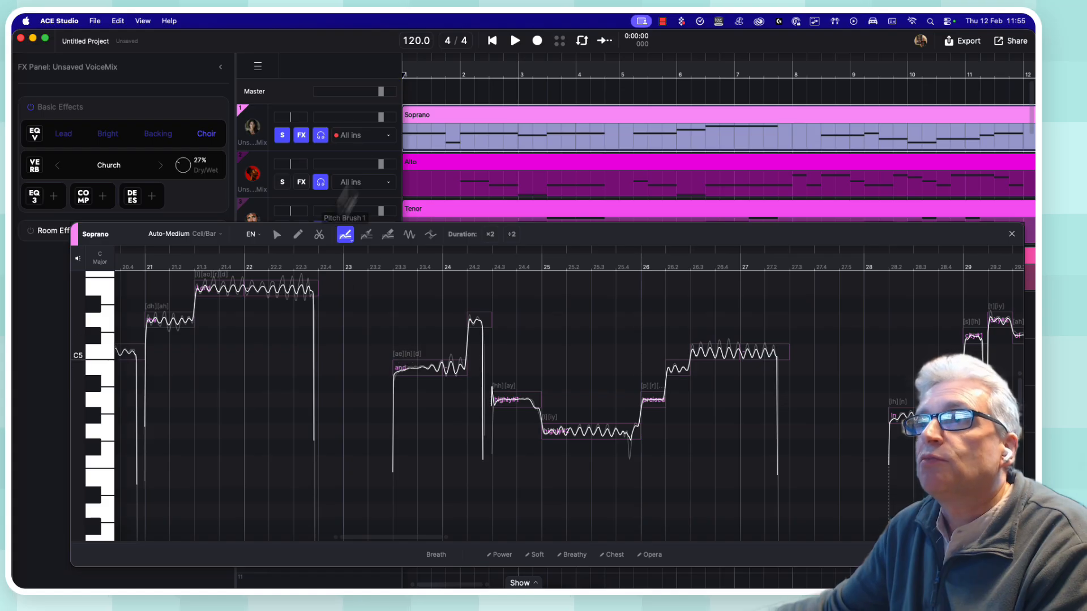
# - Change the lyric of the "and" note in bar 23 to "soft" and audition the phrase
pyautogui.click(277, 233)
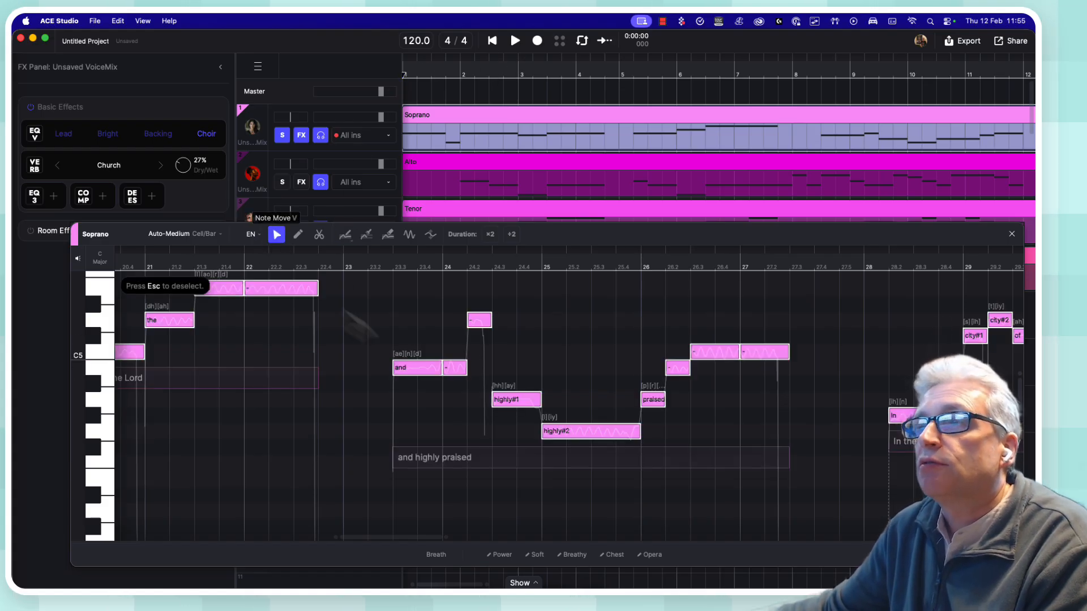
pyautogui.doubleClick(412, 369)
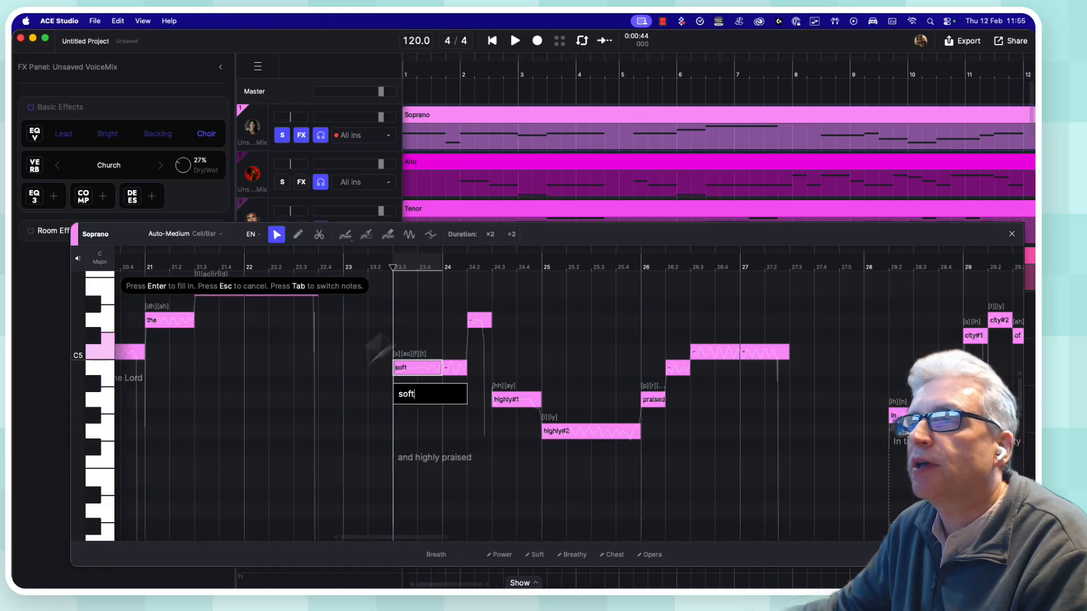
pyautogui.press('Return')
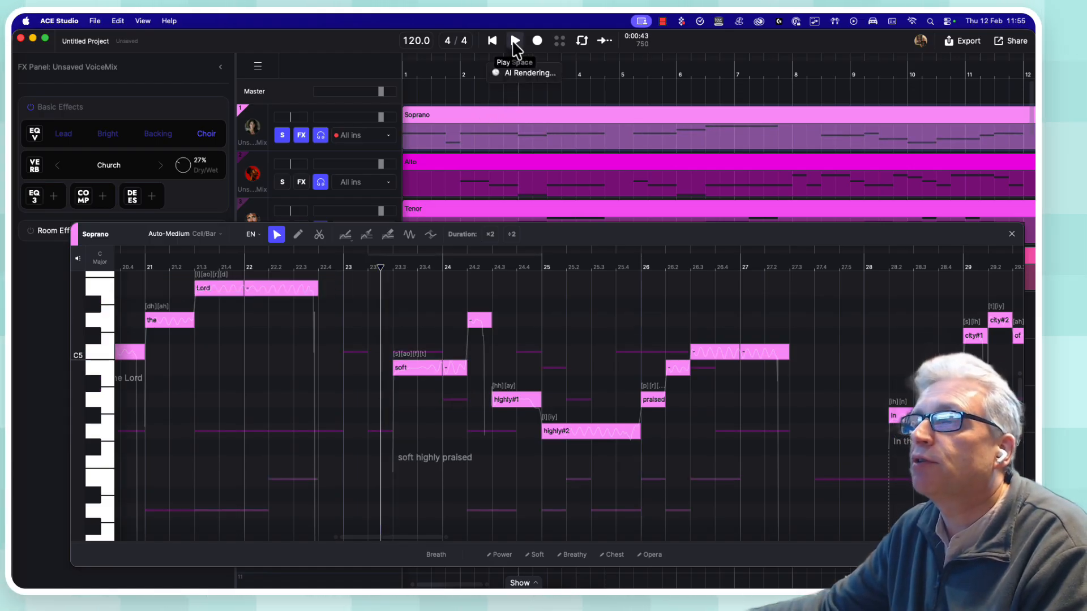
pyautogui.click(515, 44)
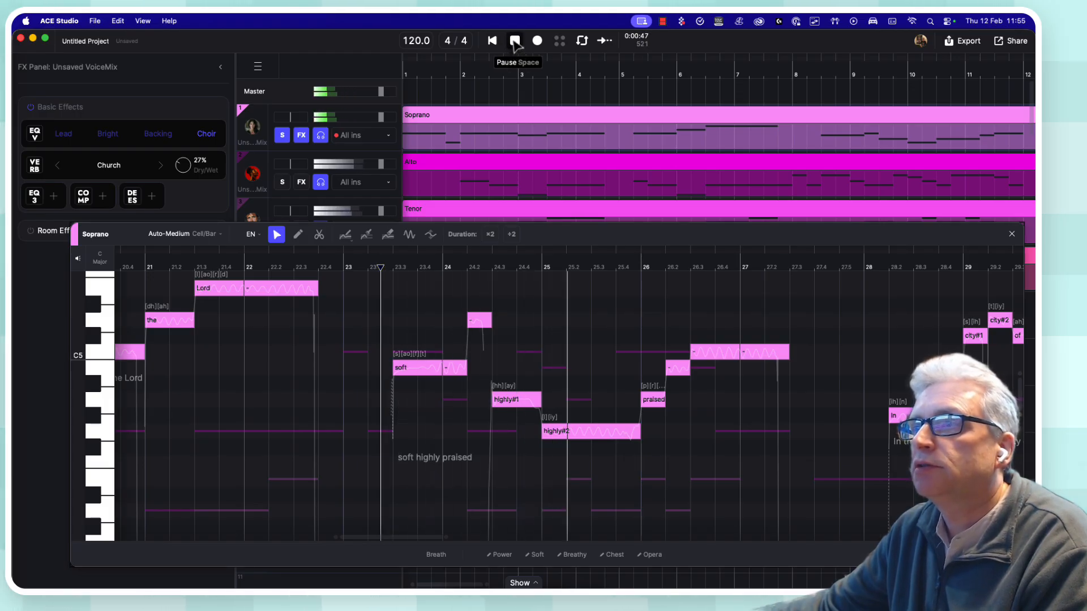
pyautogui.click(515, 41)
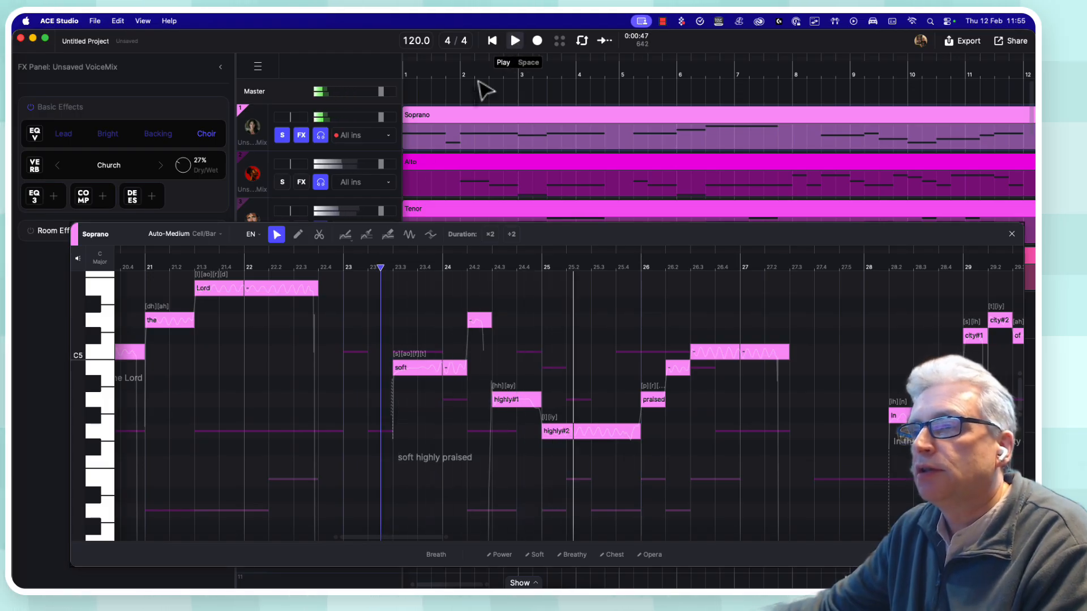
# - Change the phonemes of the "soft" note in bar 23 to "s ow f t" and audition the phrase from bar 23
pyautogui.doubleClick(409, 356)
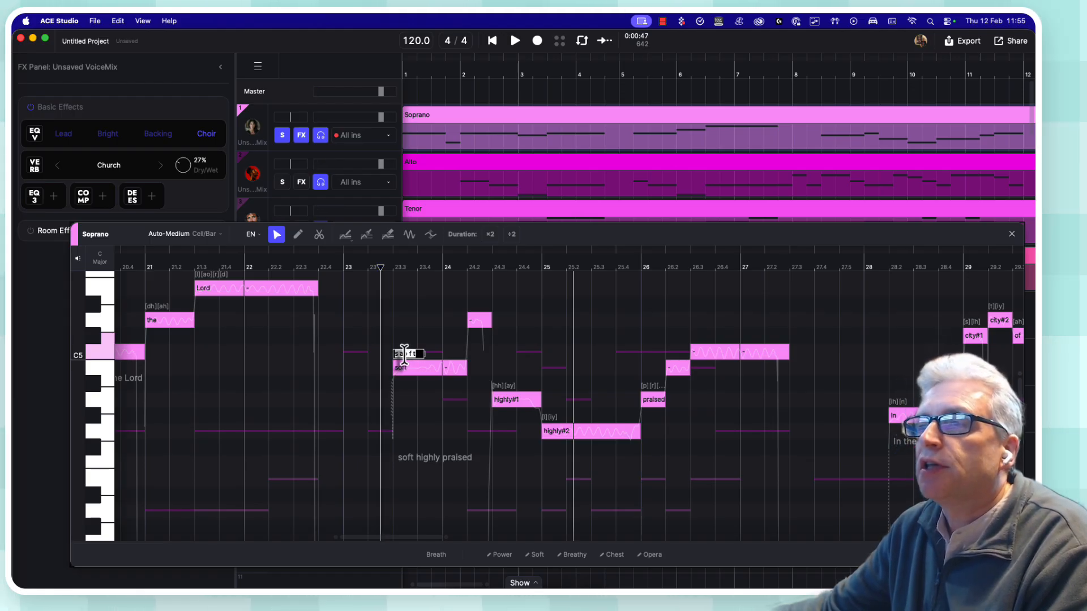
pyautogui.click(407, 354)
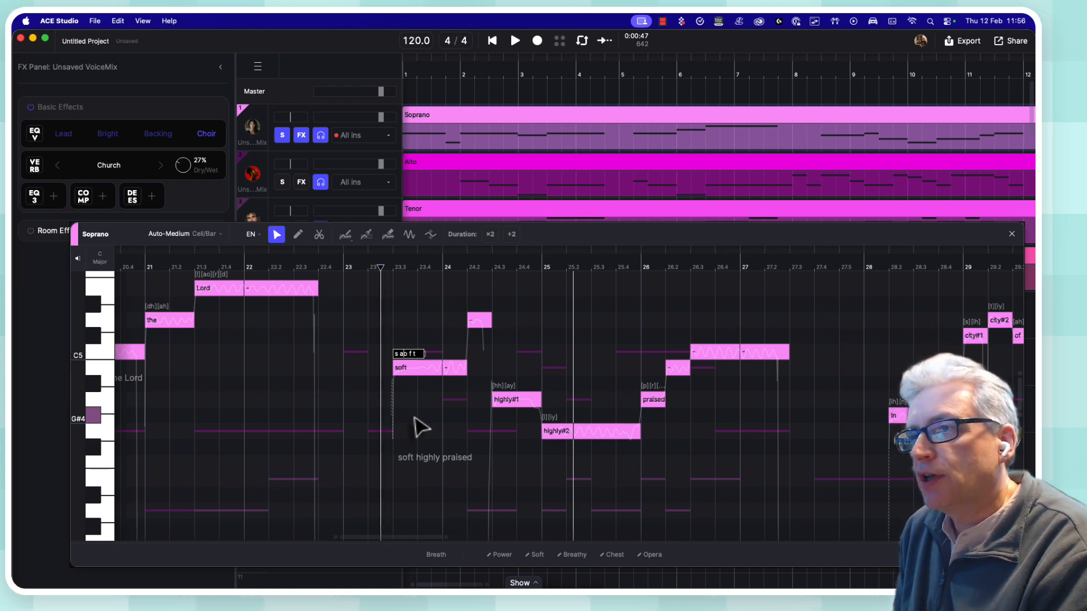
pyautogui.press('BackSpace')
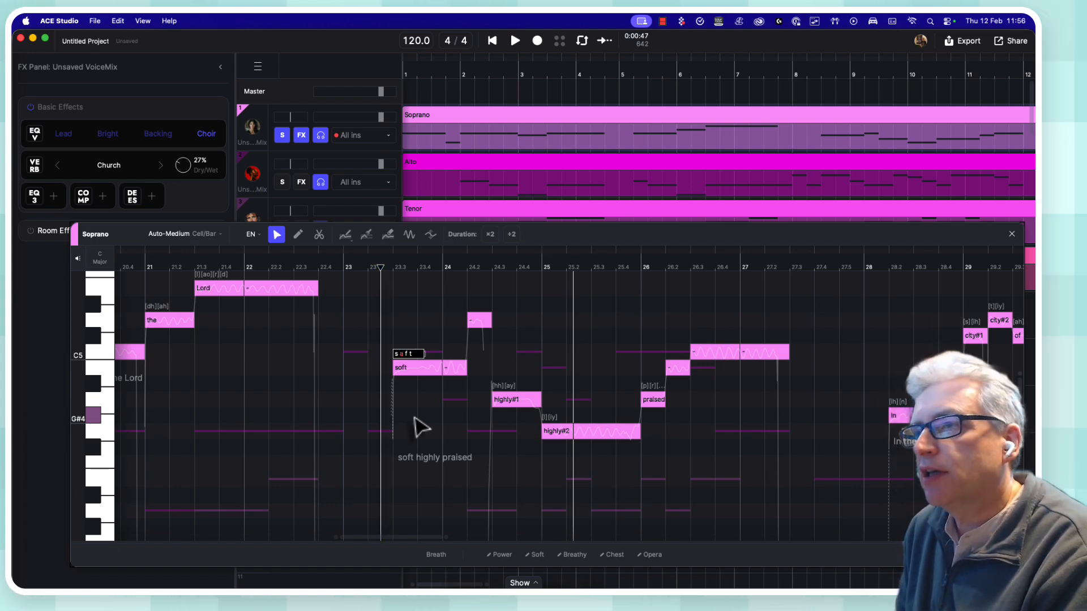
pyautogui.press('BackSpace')
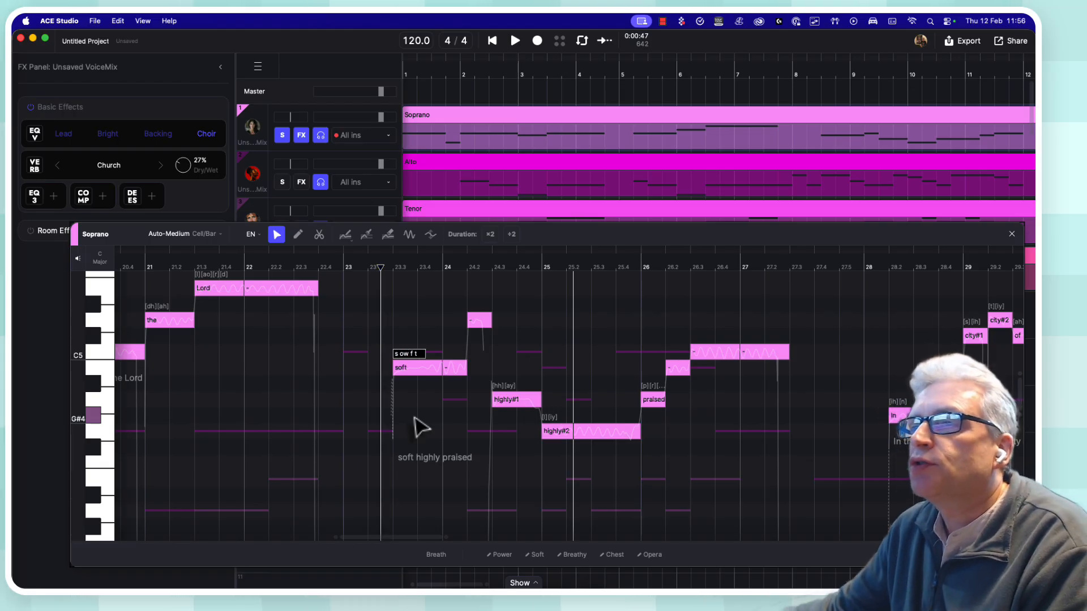
pyautogui.click(380, 269)
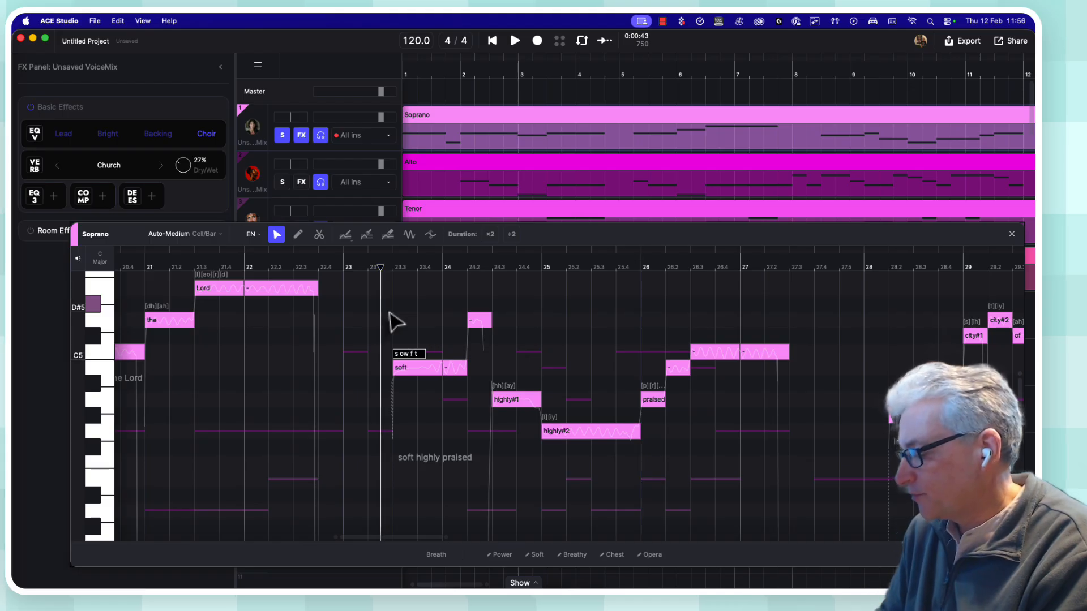
pyautogui.press('Return')
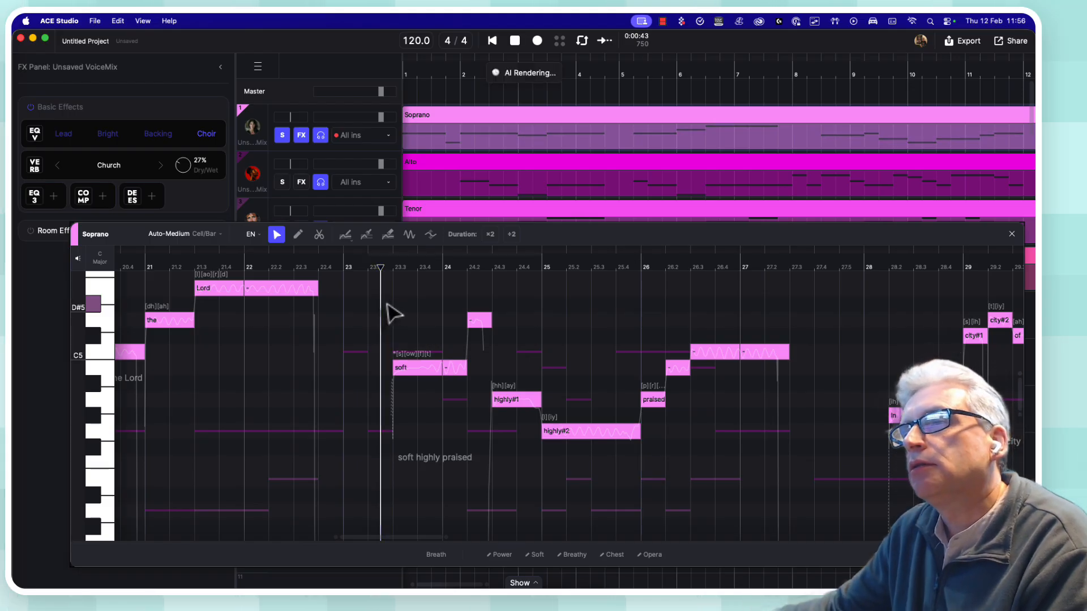
pyautogui.press('space')
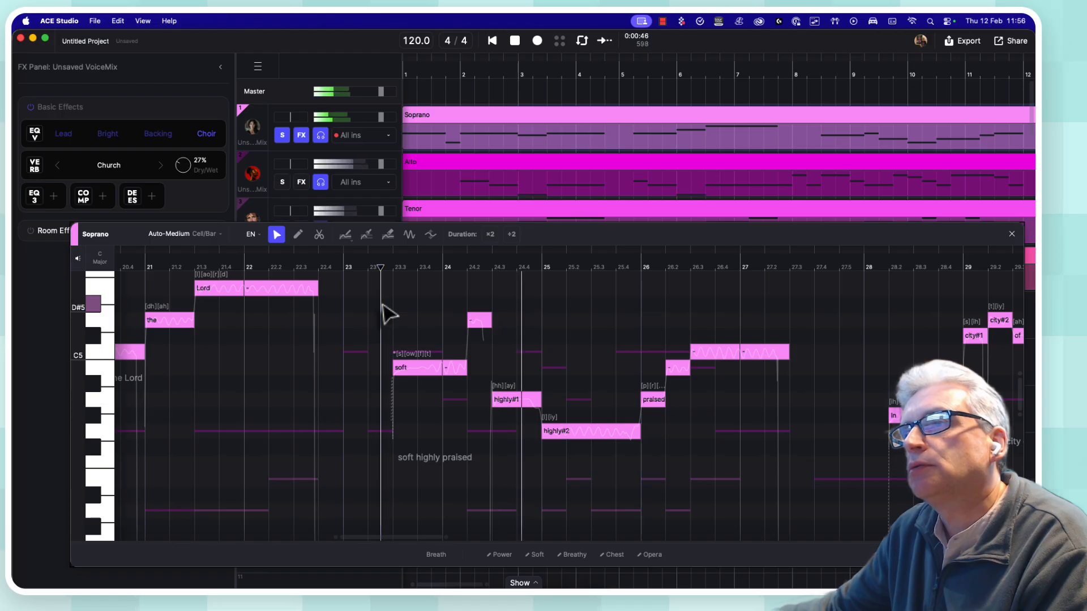
pyautogui.press('space')
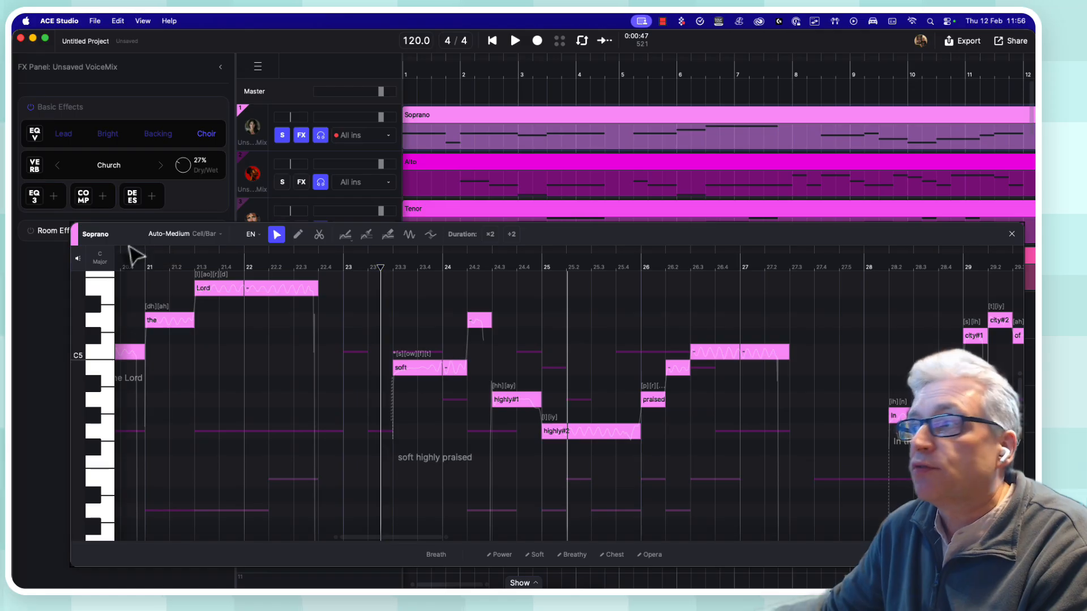
# - Close the Soprano note editor and audition all four choir parts together with the Soprano solo turned off
pyautogui.click(1012, 234)
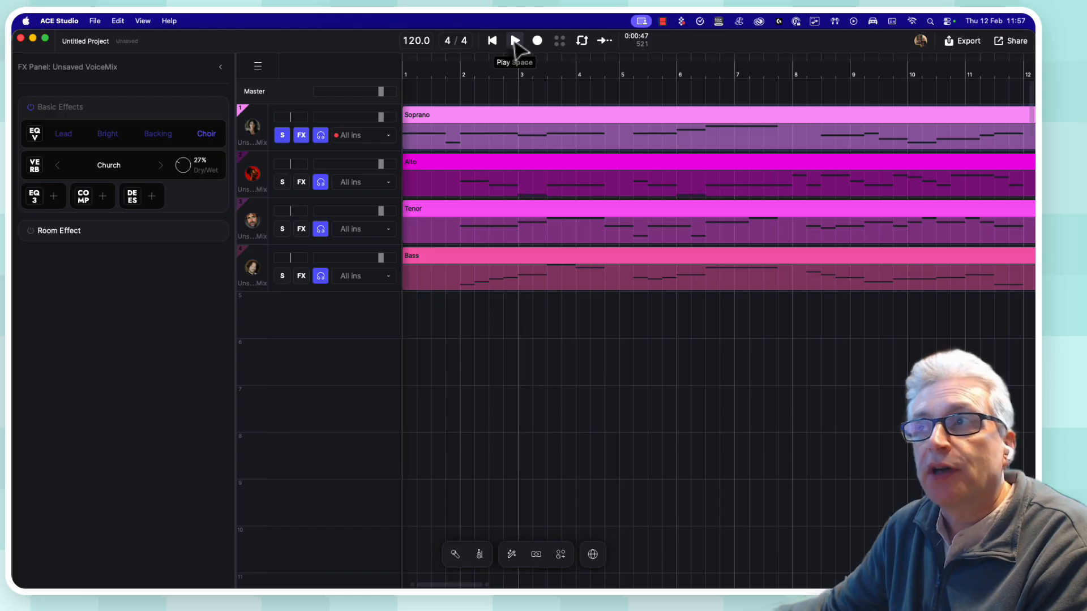
pyautogui.click(515, 40)
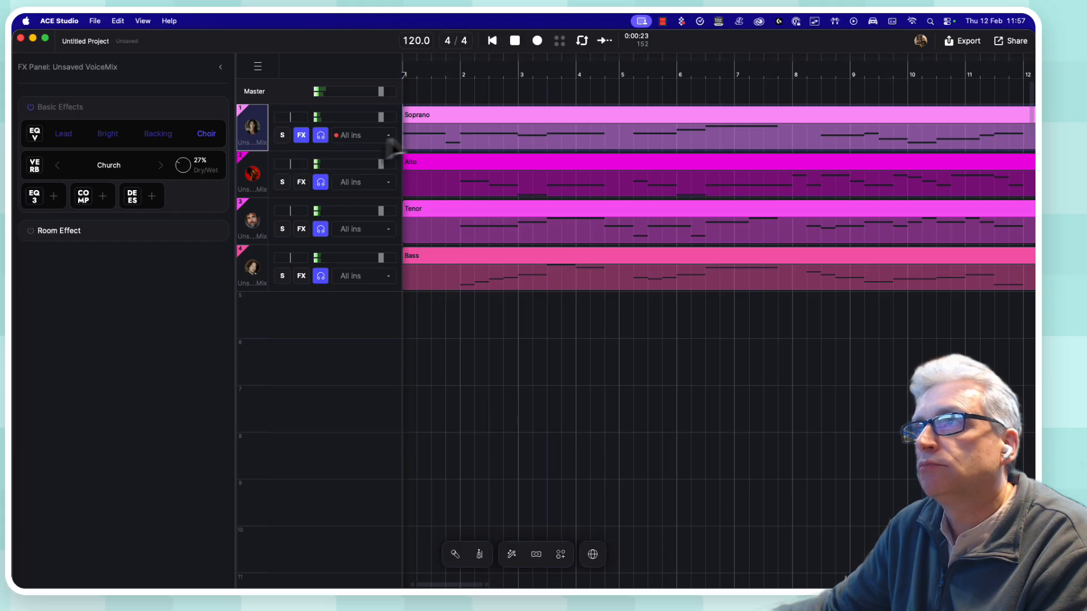
pyautogui.click(515, 41)
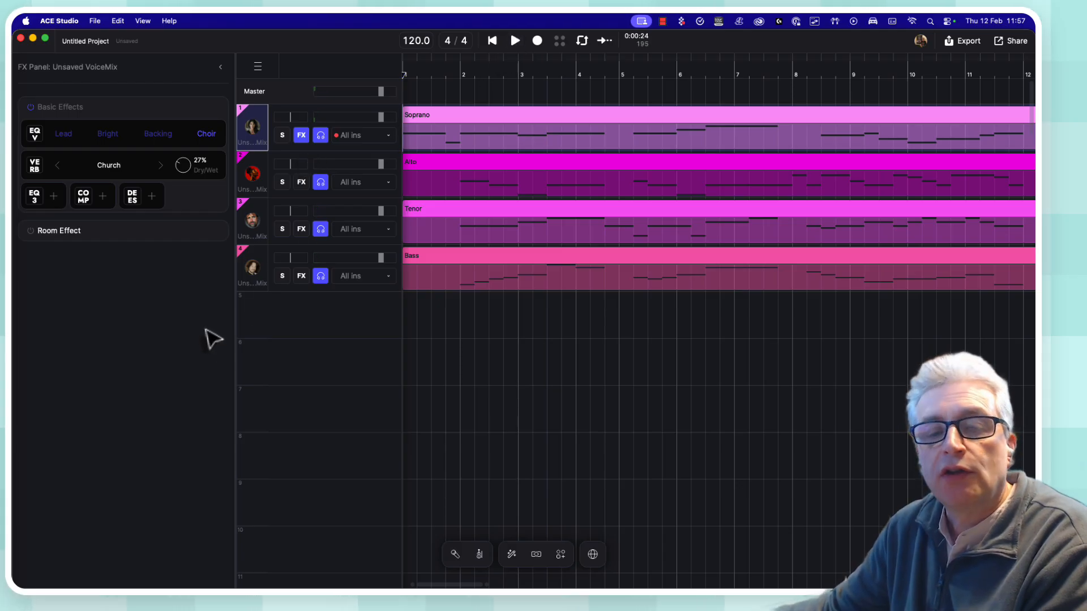